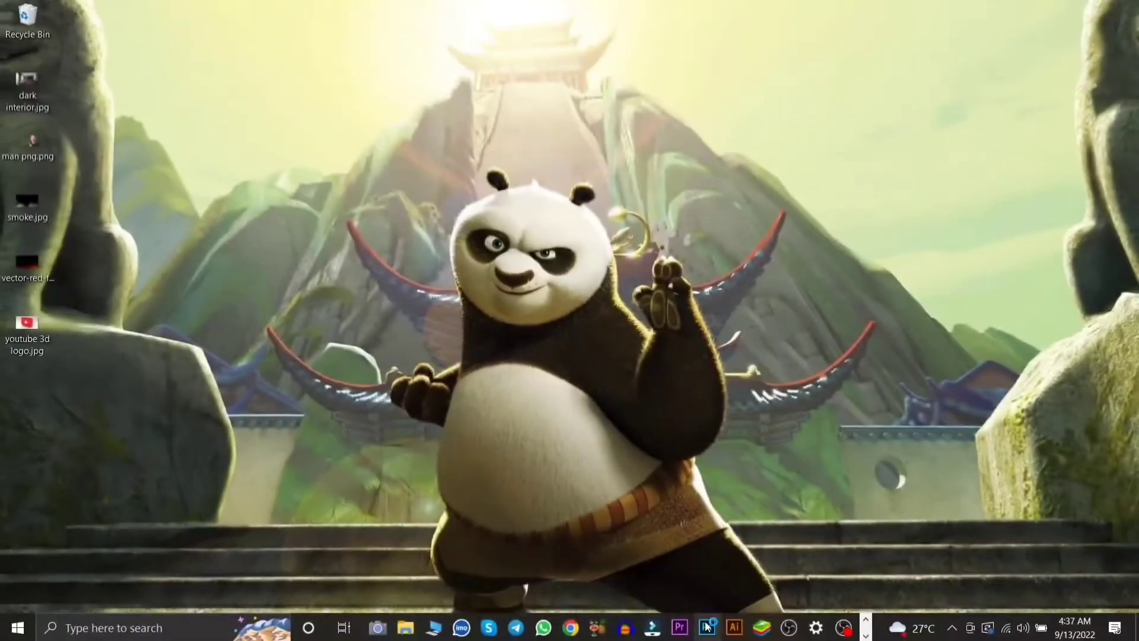
# After the channel intro plays, launch Photoshop CC from the taskbar
pyautogui.click(706, 626)
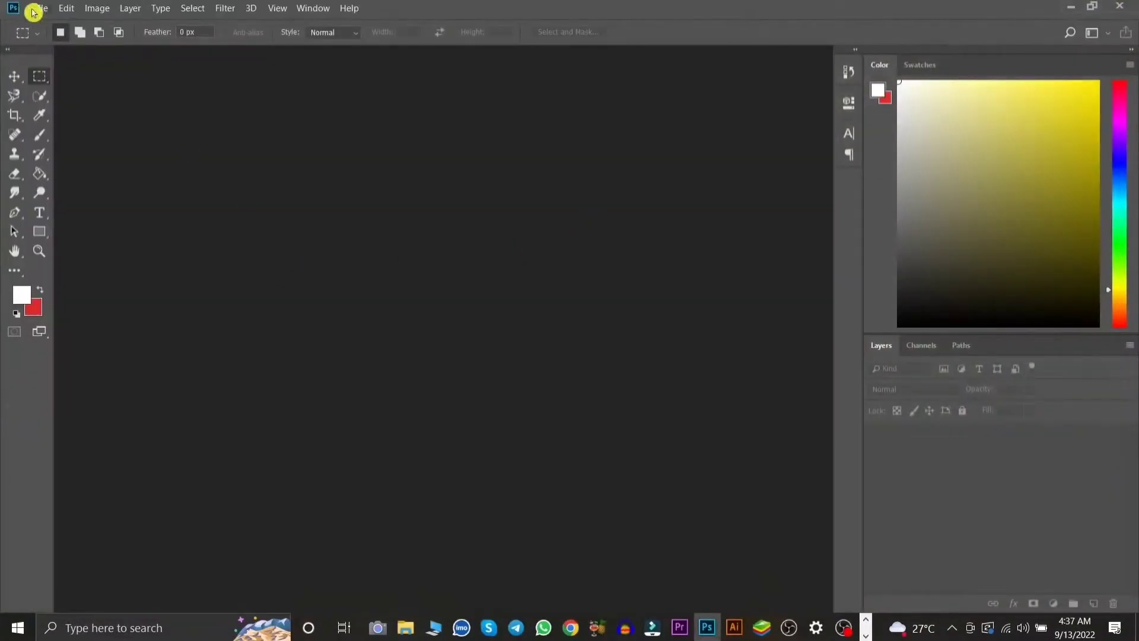
# Create a white-background document 'THUMBNAIL DESIGN 01', 1600 × 900 px at 300 ppi
pyautogui.click(41, 8)
pyautogui.click(74, 22)
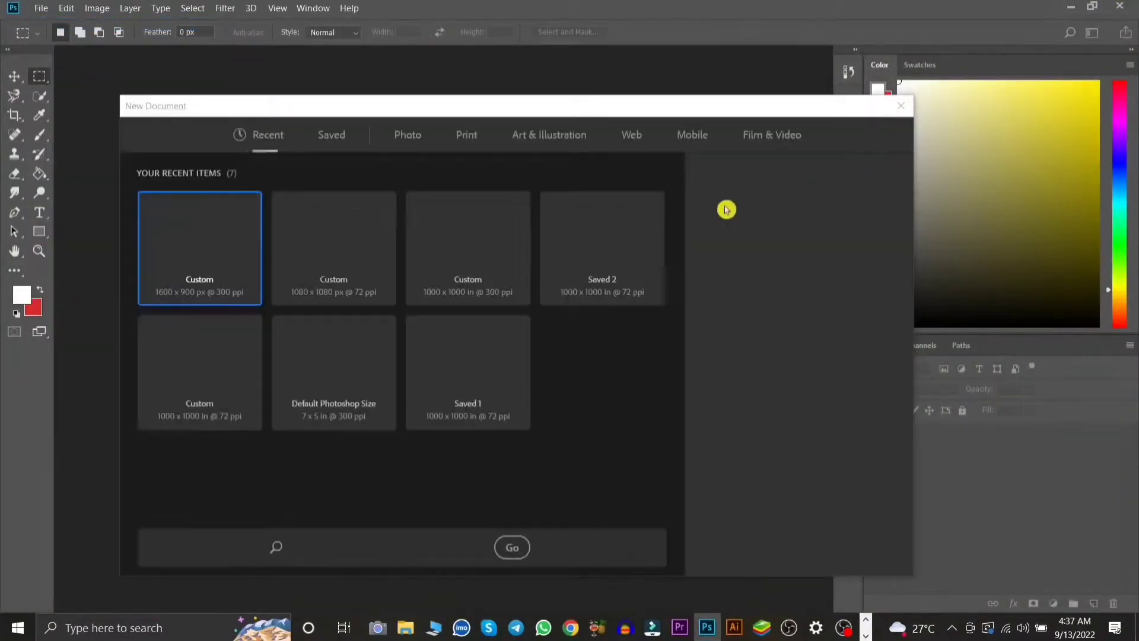
pyautogui.doubleClick(793, 202)
pyautogui.press('BackSpace')
pyautogui.write('THUMBNAIL DESIGN 01')
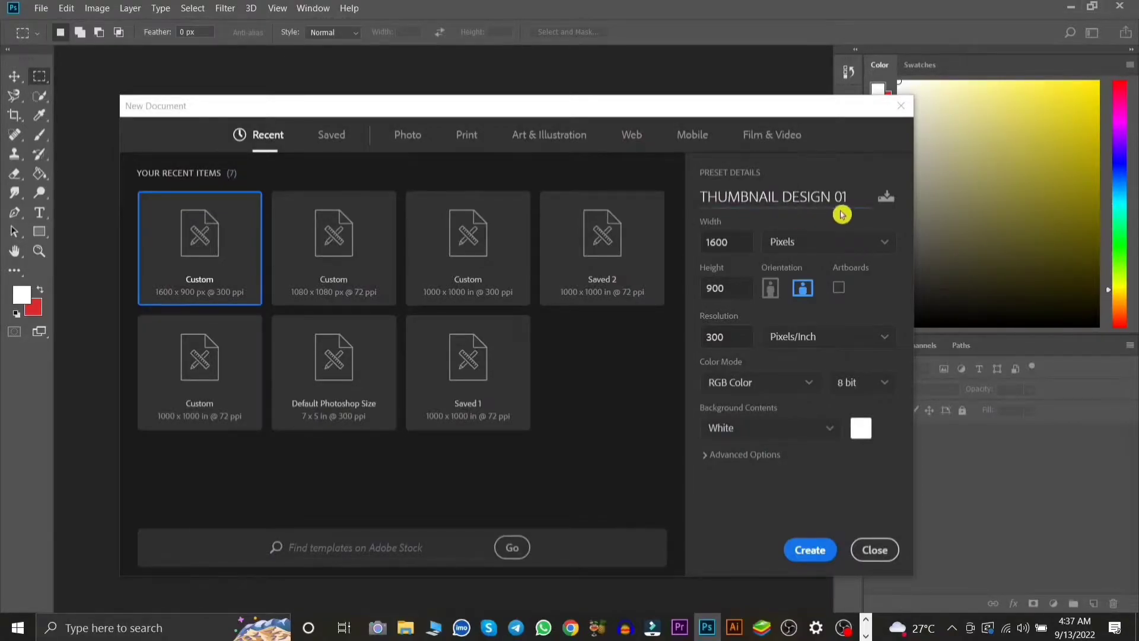
pyautogui.doubleClick(750, 243)
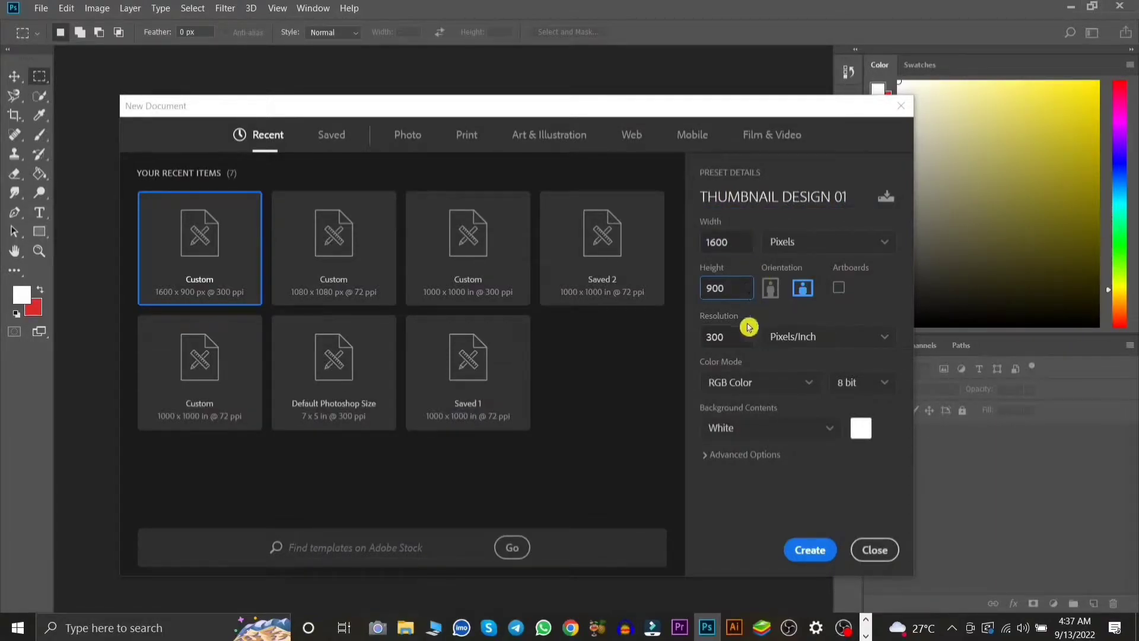
pyautogui.doubleClick(730, 337)
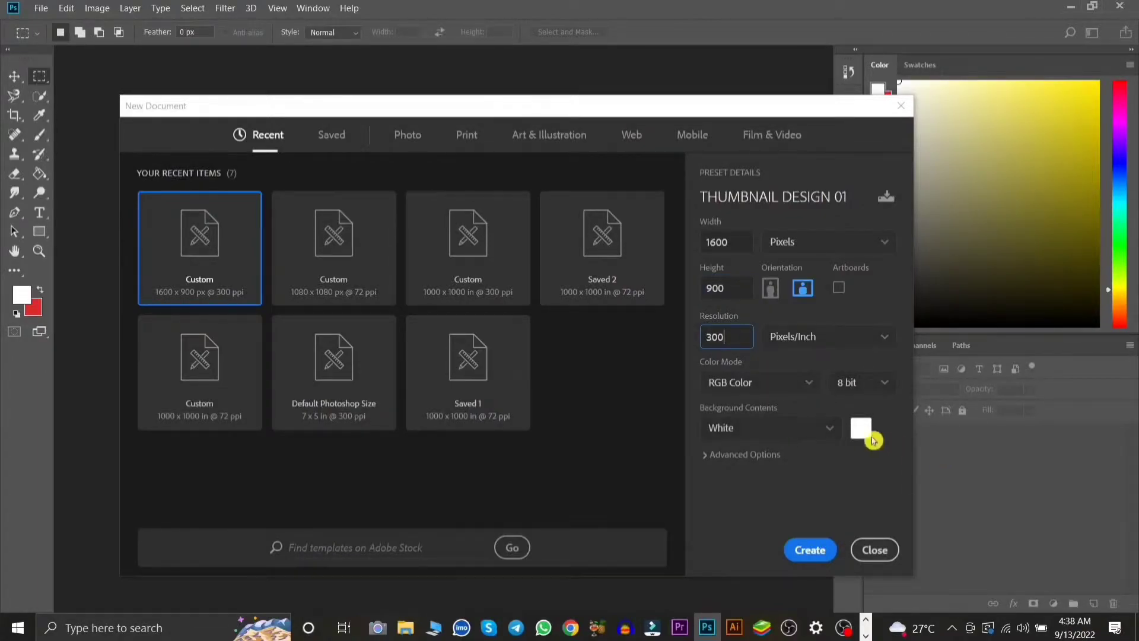
pyautogui.click(809, 551)
pyautogui.click(810, 552)
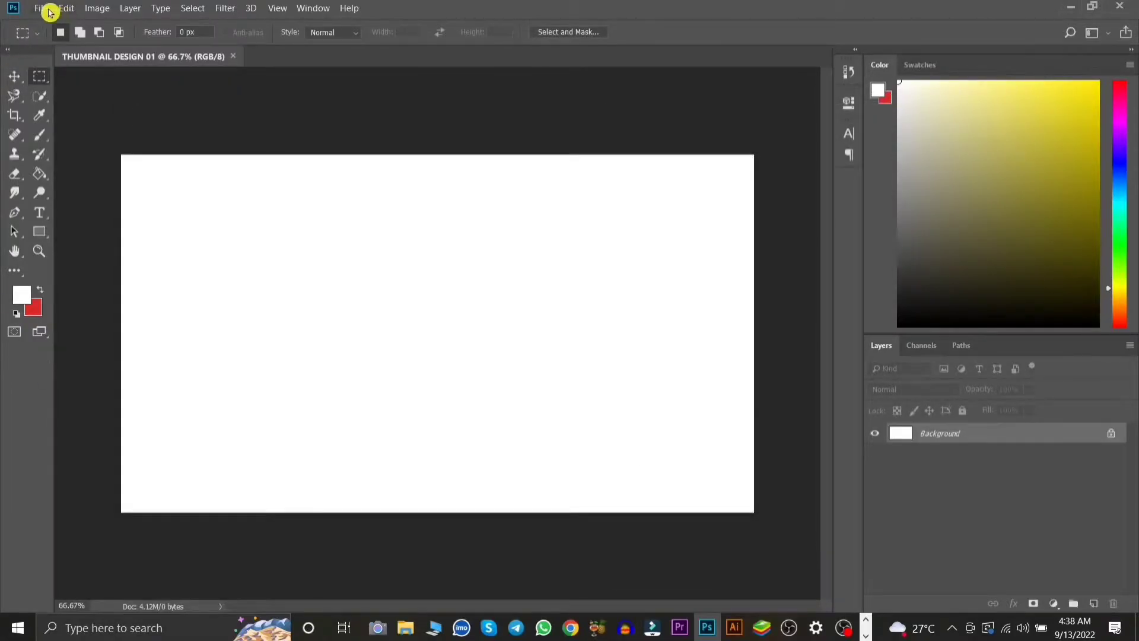
# Embed the 'dark interior' photo and scale it to fill the whole 1600 × 900 canvas
pyautogui.click(44, 9)
pyautogui.click(146, 276)
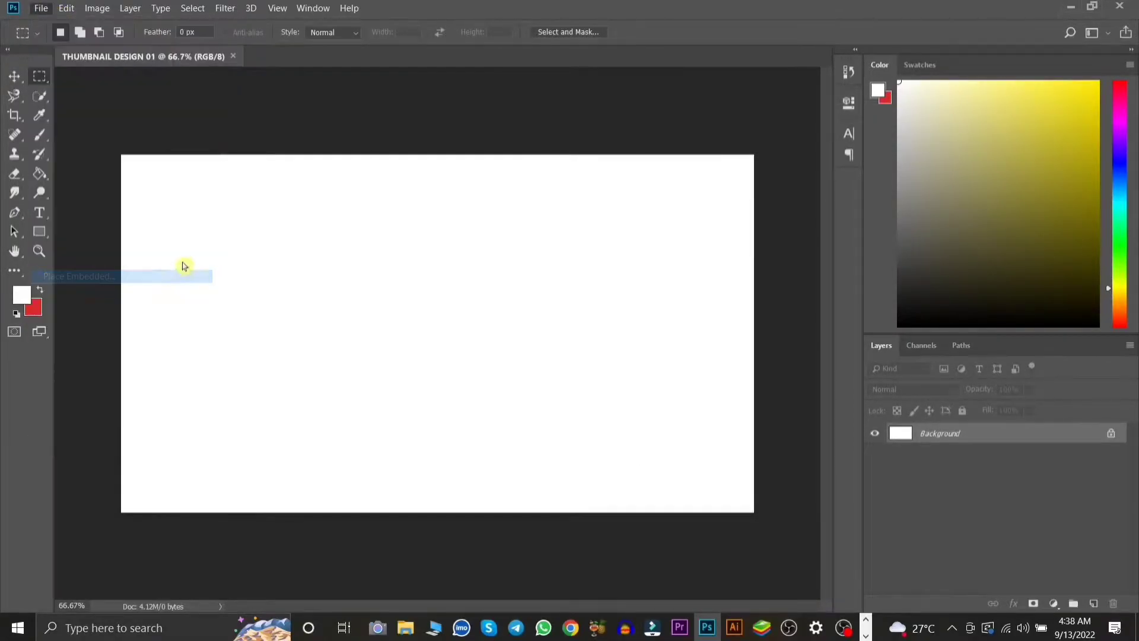
pyautogui.doubleClick(188, 158)
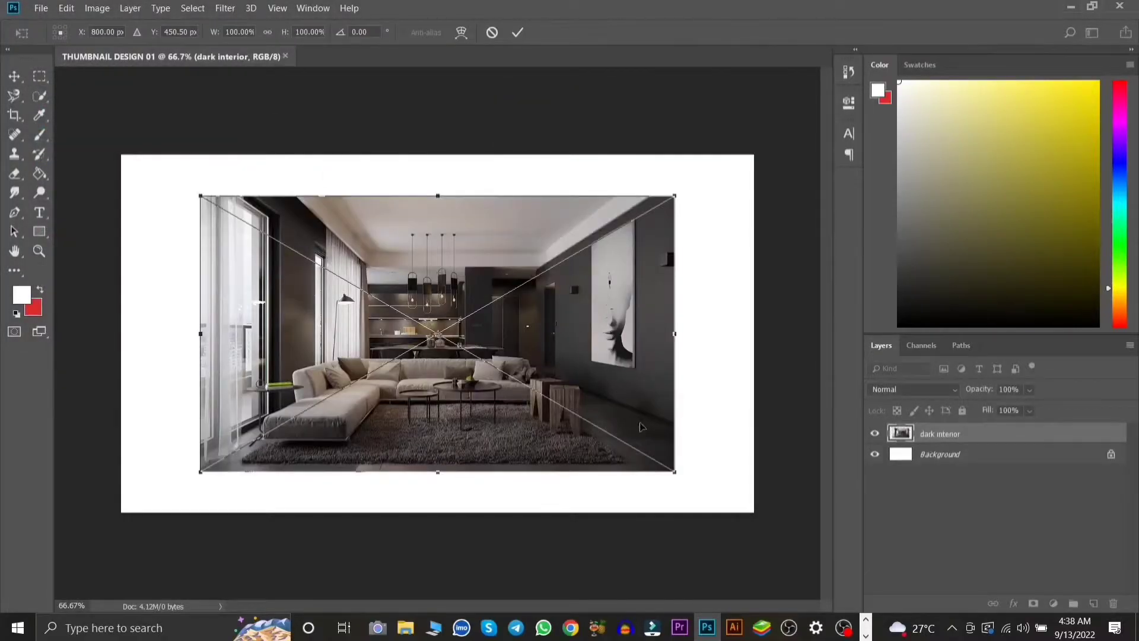
pyautogui.moveTo(675, 472); pyautogui.dragTo(754, 518)
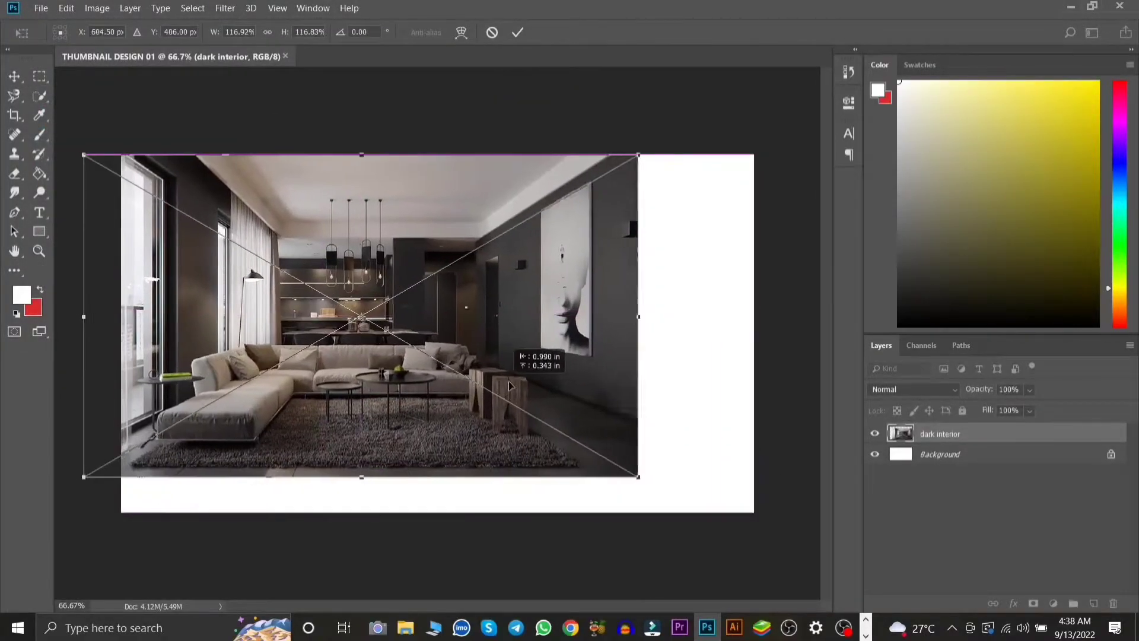
pyautogui.moveTo(608, 422); pyautogui.dragTo(502, 381)
pyautogui.moveTo(647, 475); pyautogui.dragTo(770, 530)
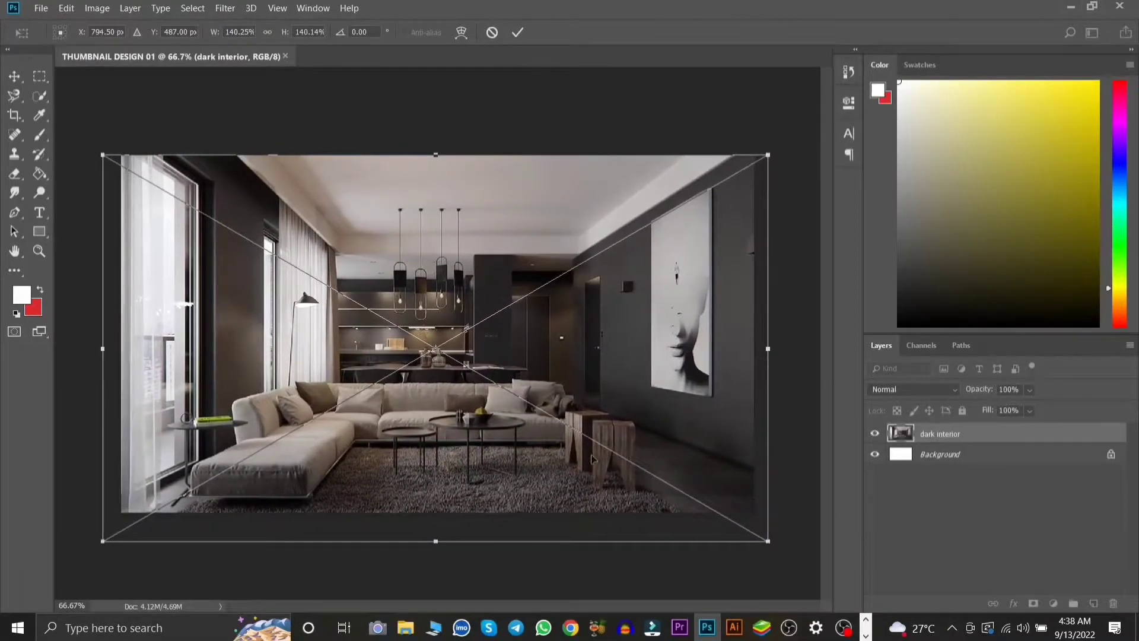
pyautogui.click(518, 32)
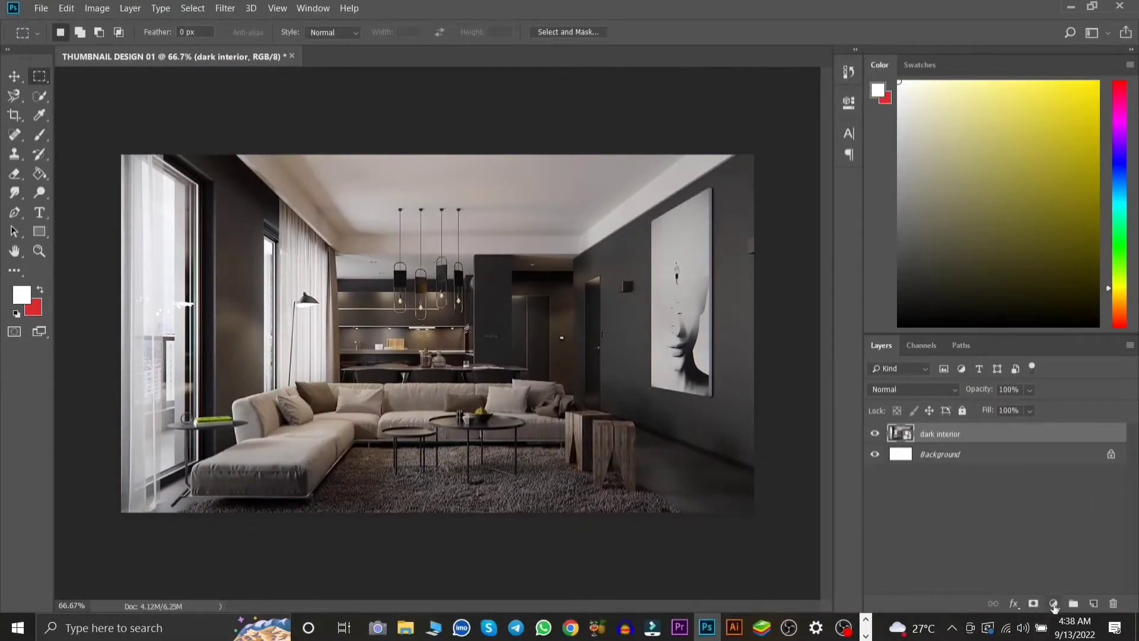
# Add a Brightness/Contrast adjustment layer with brightness −150 and contrast 25
pyautogui.click(1054, 604)
pyautogui.click(1036, 389)
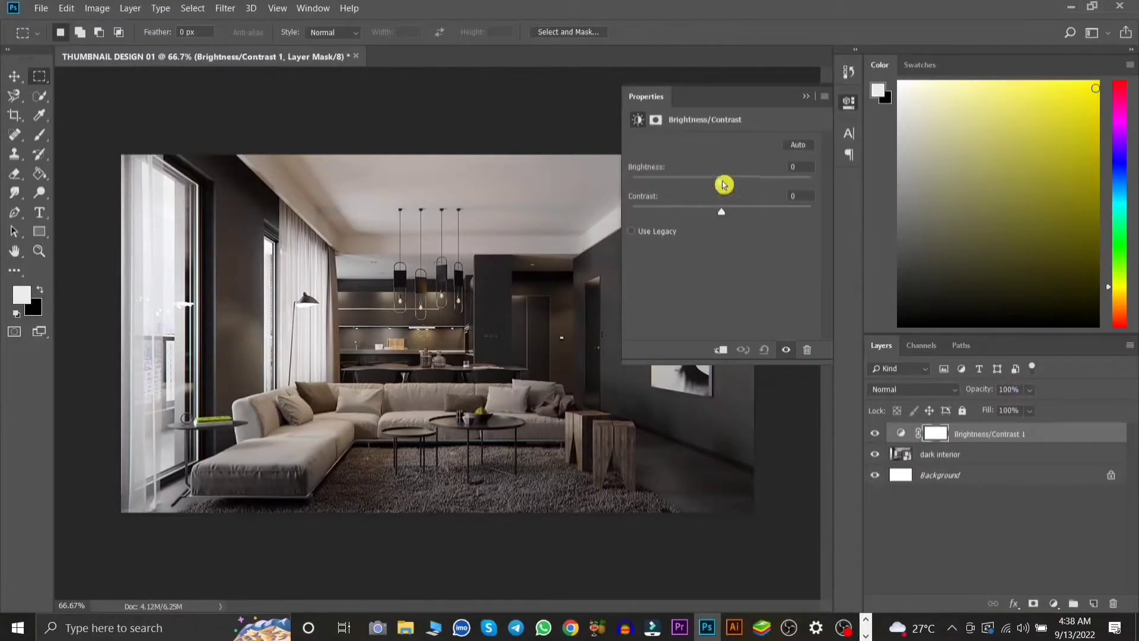
pyautogui.moveTo(721, 183); pyautogui.dragTo(590, 188)
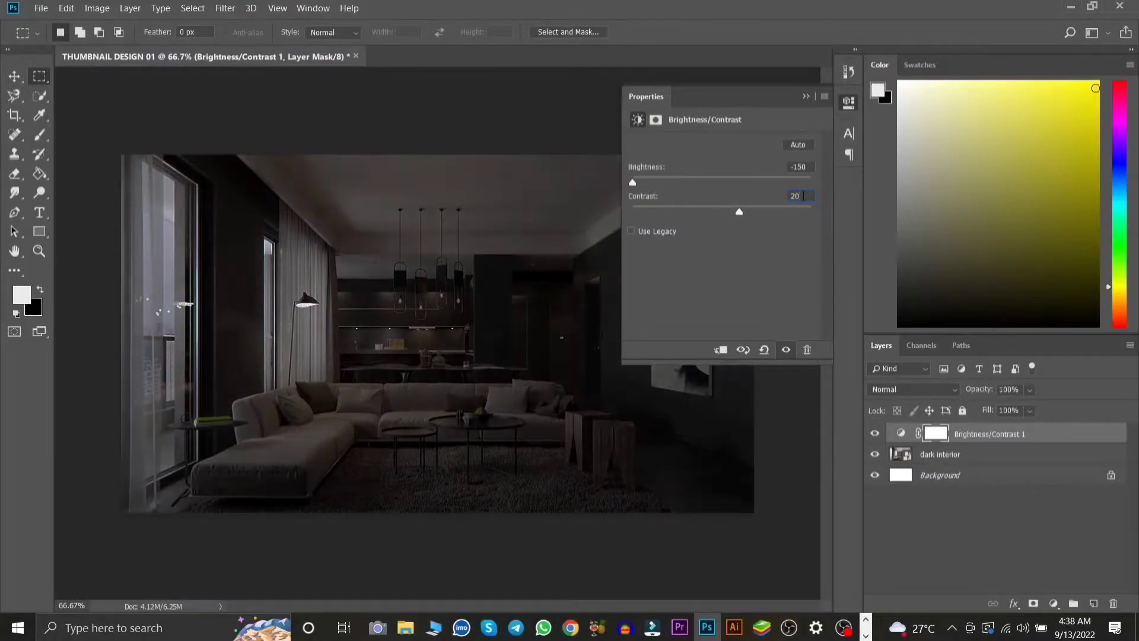
pyautogui.click(805, 96)
# Apply a 2.7 px Gaussian Blur to the dark interior layer
pyautogui.click(986, 455)
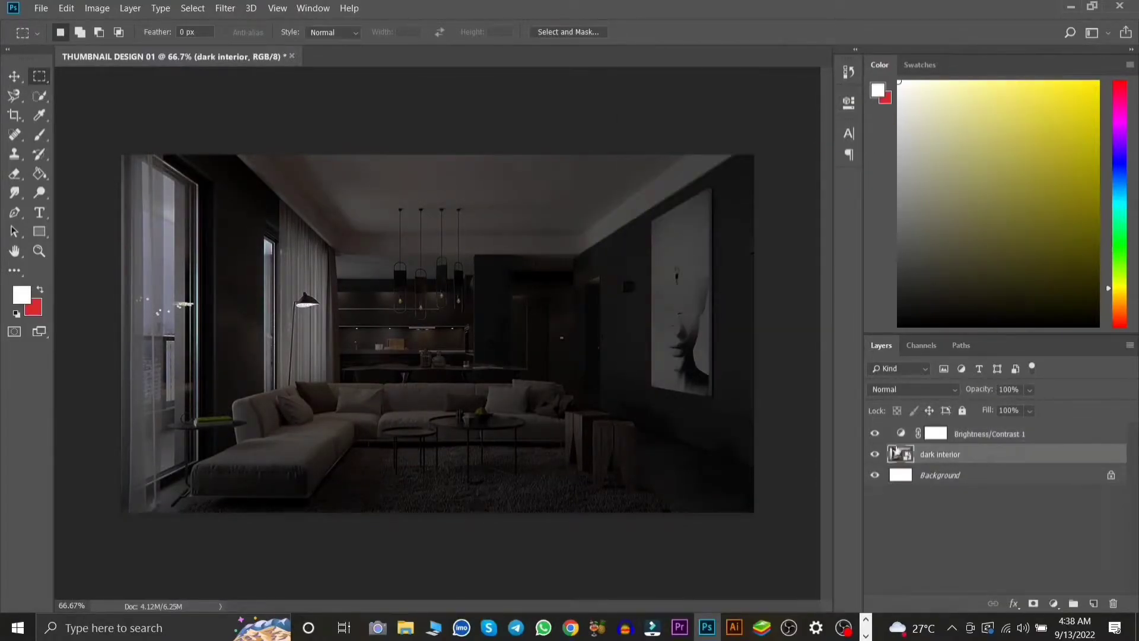
pyautogui.click(225, 8)
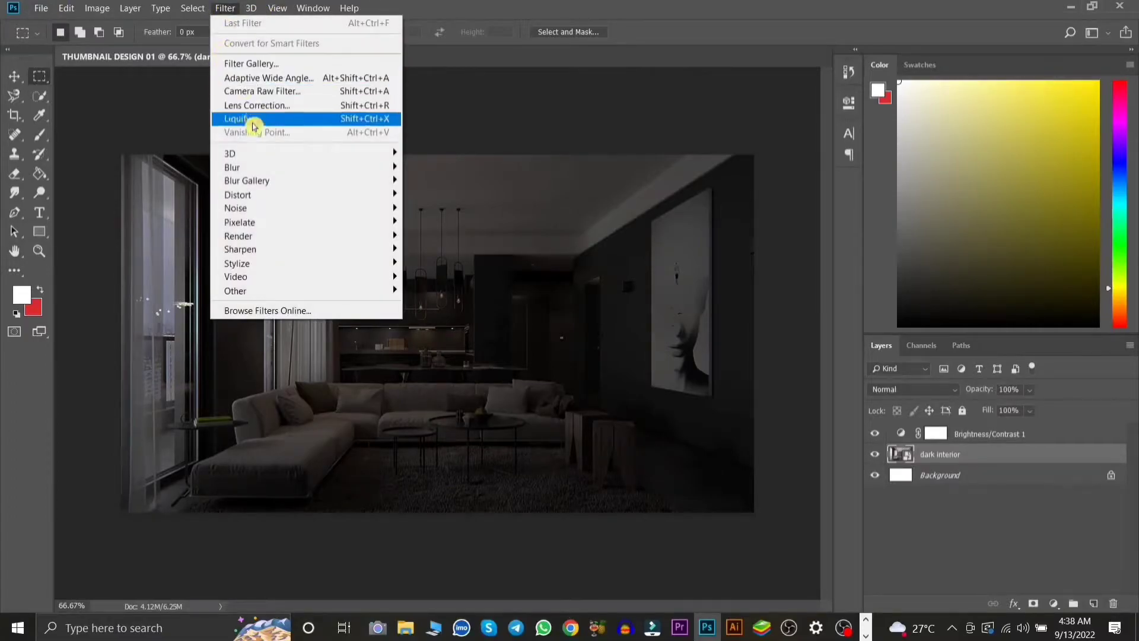
pyautogui.moveTo(232, 168)
pyautogui.click(451, 223)
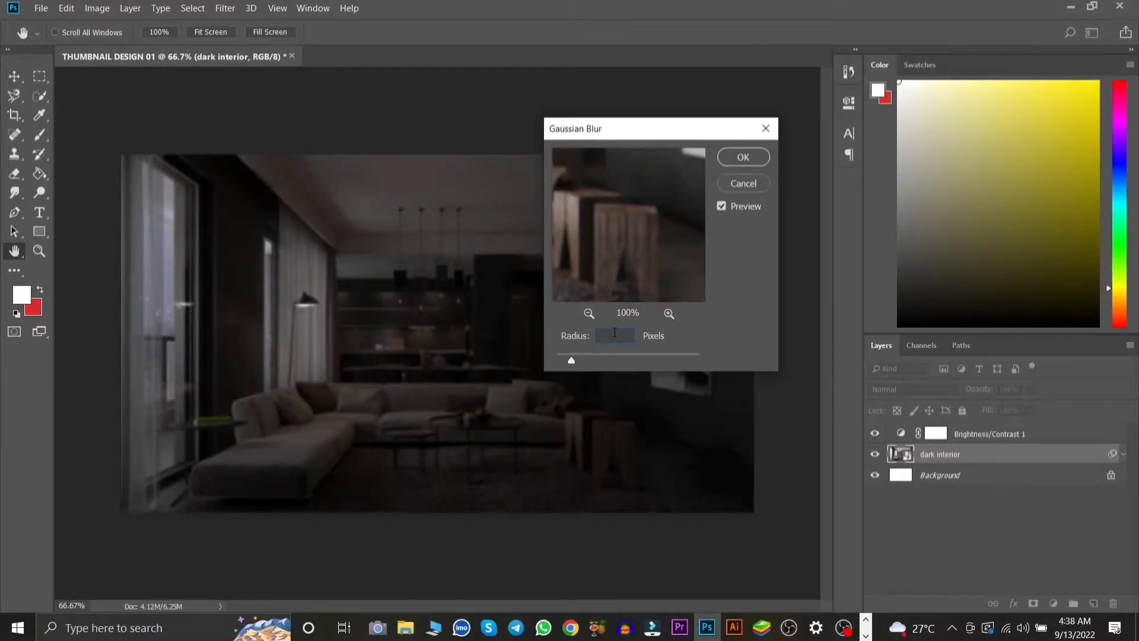
pyautogui.click(739, 161)
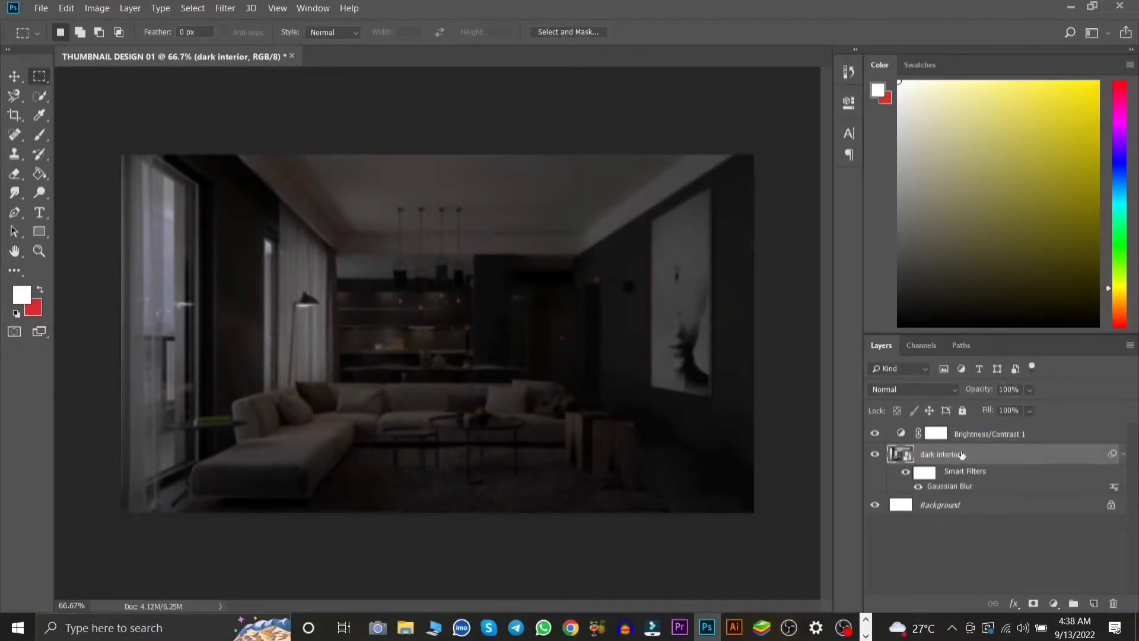
pyautogui.click(997, 435)
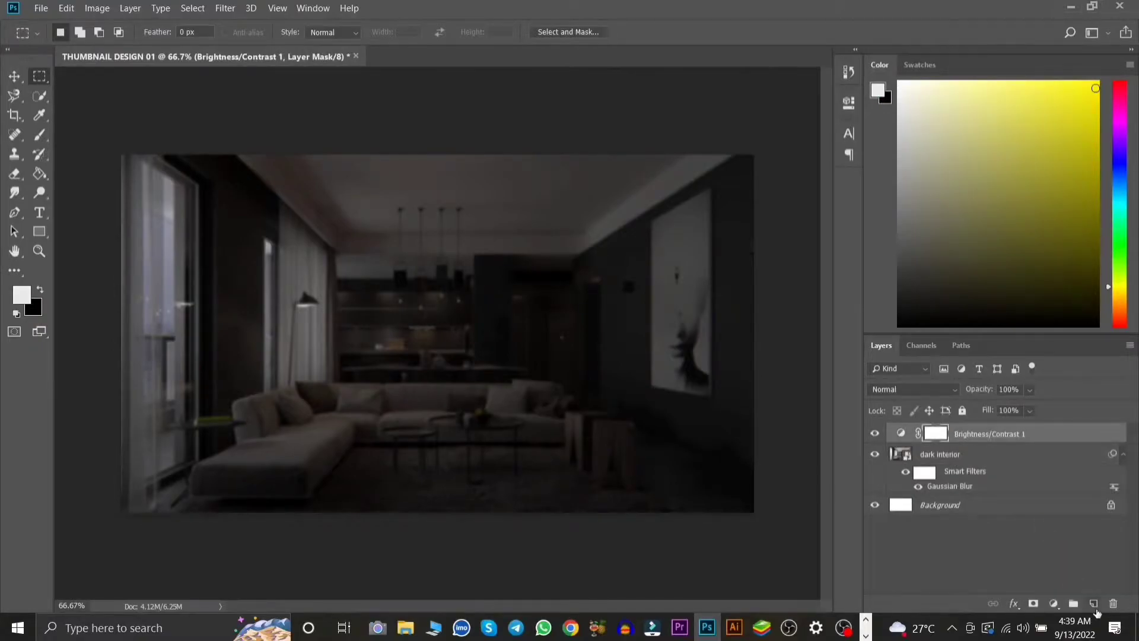
# Embed the 'man png' cut-out on the right side of the canvas
pyautogui.click(1095, 604)
pyautogui.click(41, 8)
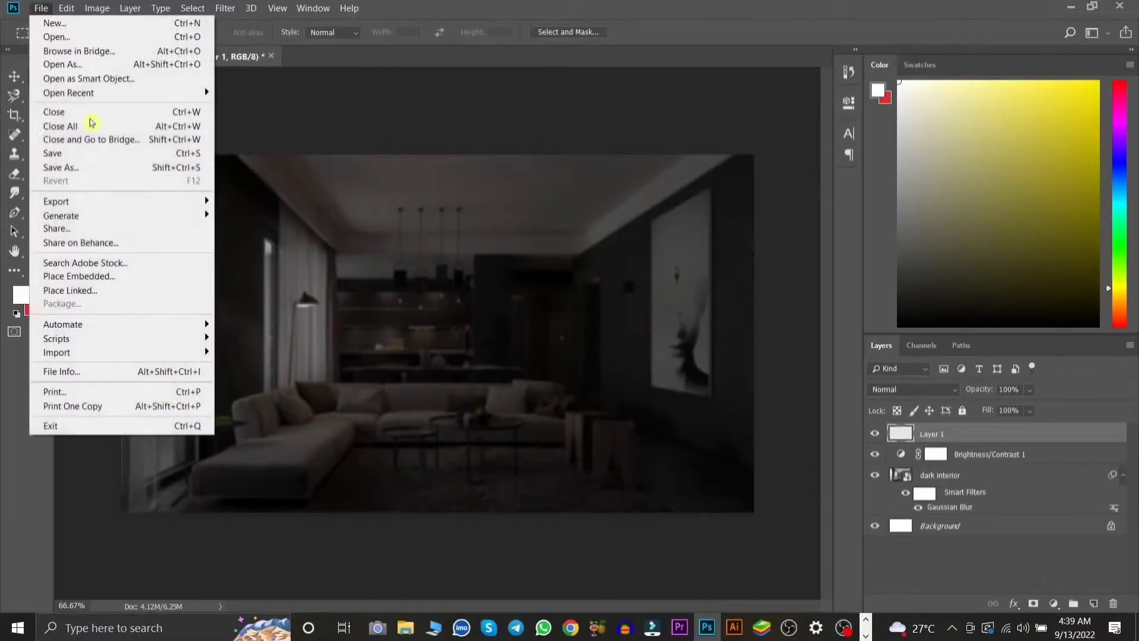
pyautogui.click(156, 273)
pyautogui.doubleClick(233, 169)
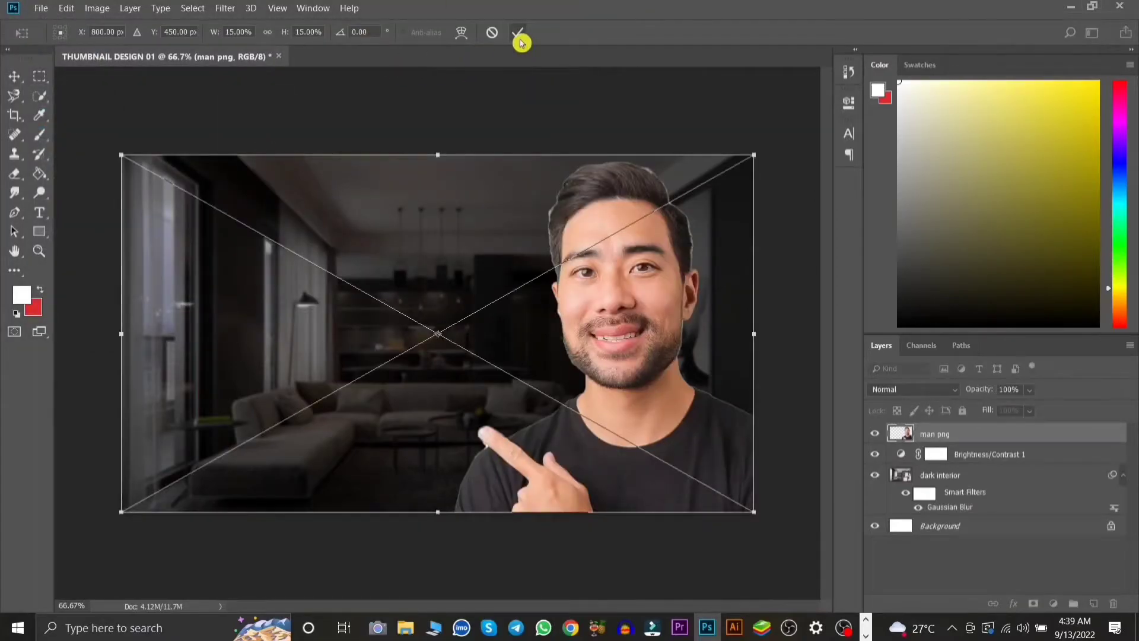
pyautogui.click(519, 34)
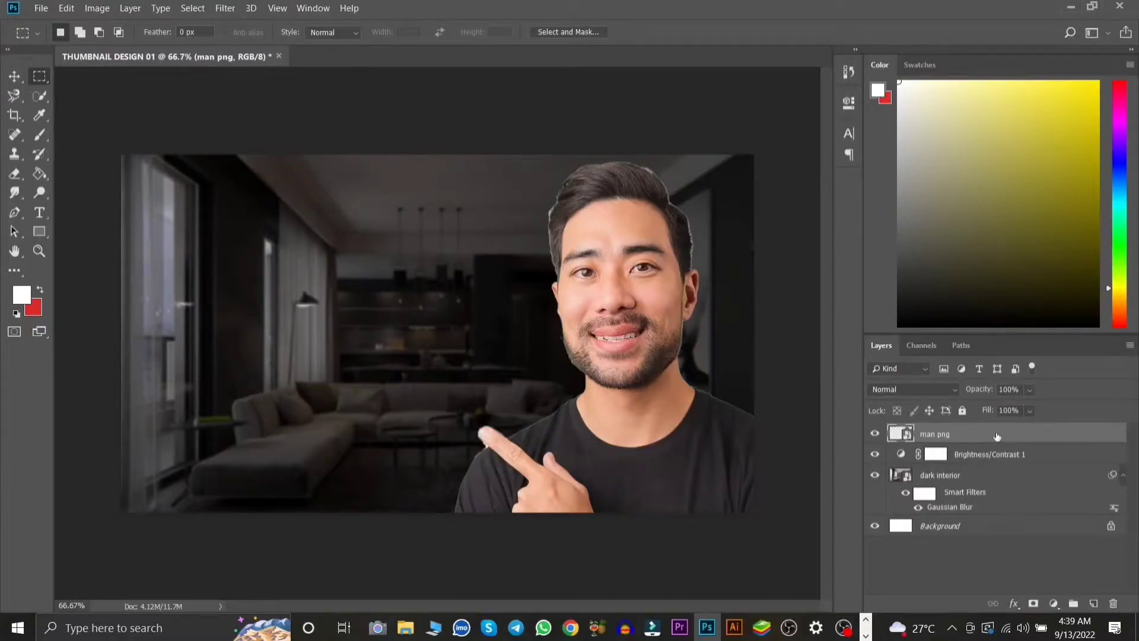
# Keep man png above the darkening adjustment and duplicate it as 'man png copy'
pyautogui.moveTo(997, 437); pyautogui.dragTo(1003, 468)
pyautogui.hotkey('ctrl', 'z')
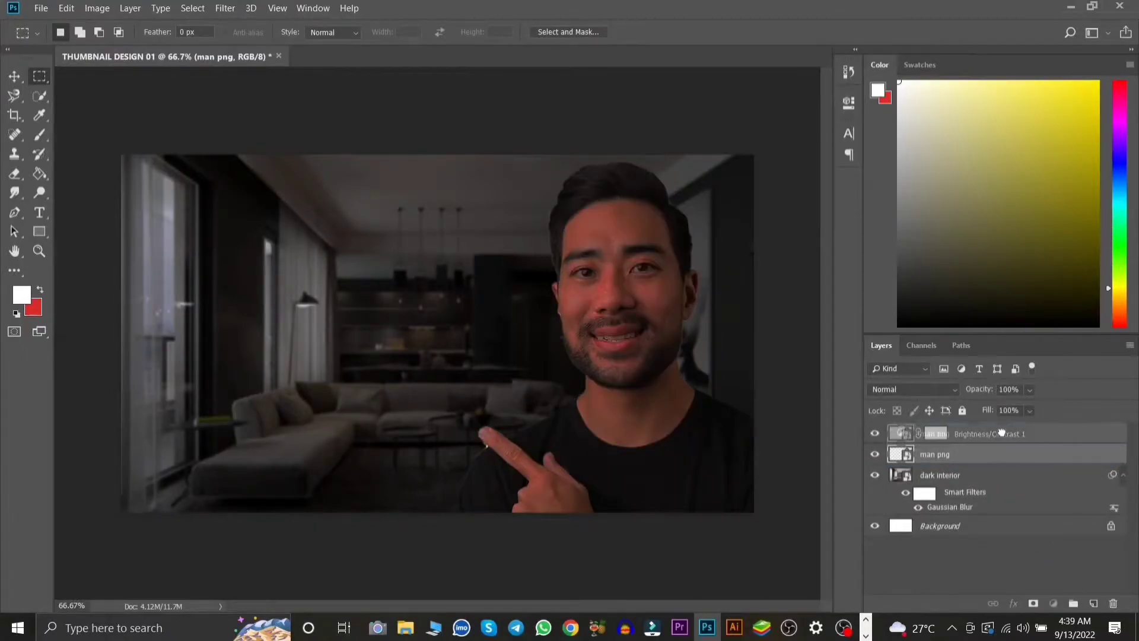
pyautogui.click(1093, 604)
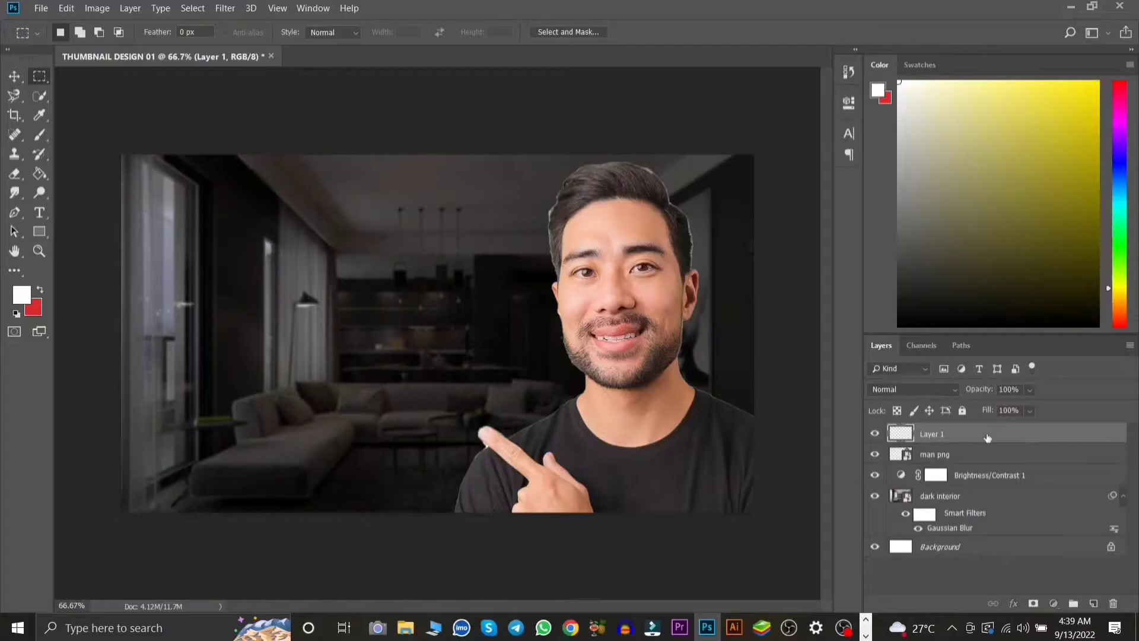
pyautogui.hotkey('ctrl', 'z')
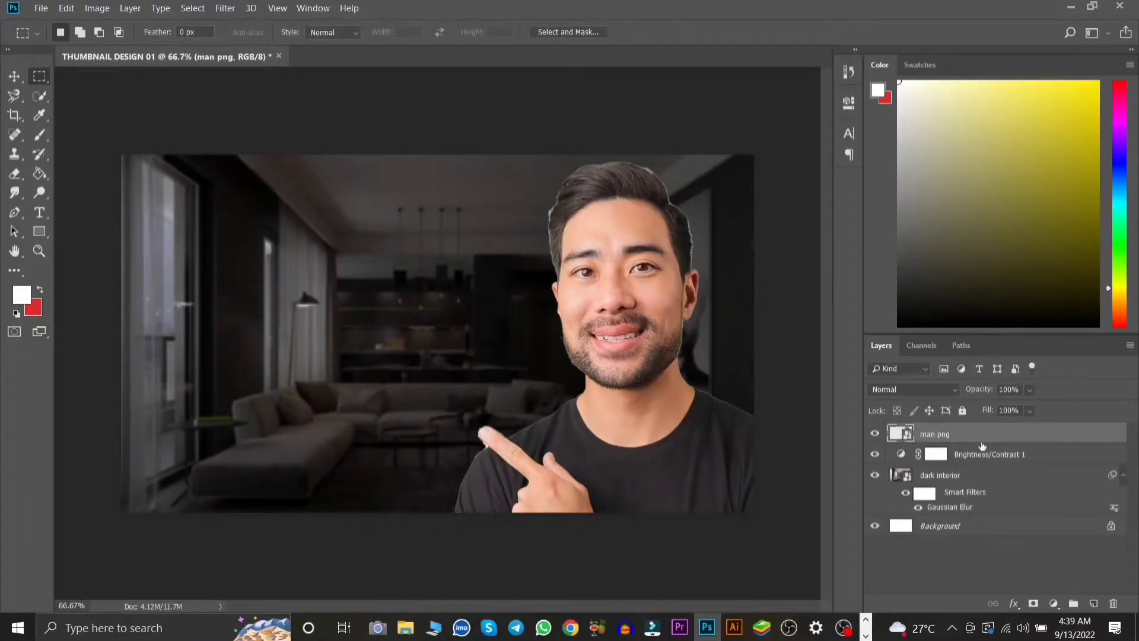
pyautogui.hotkey('ctrl', 'j')
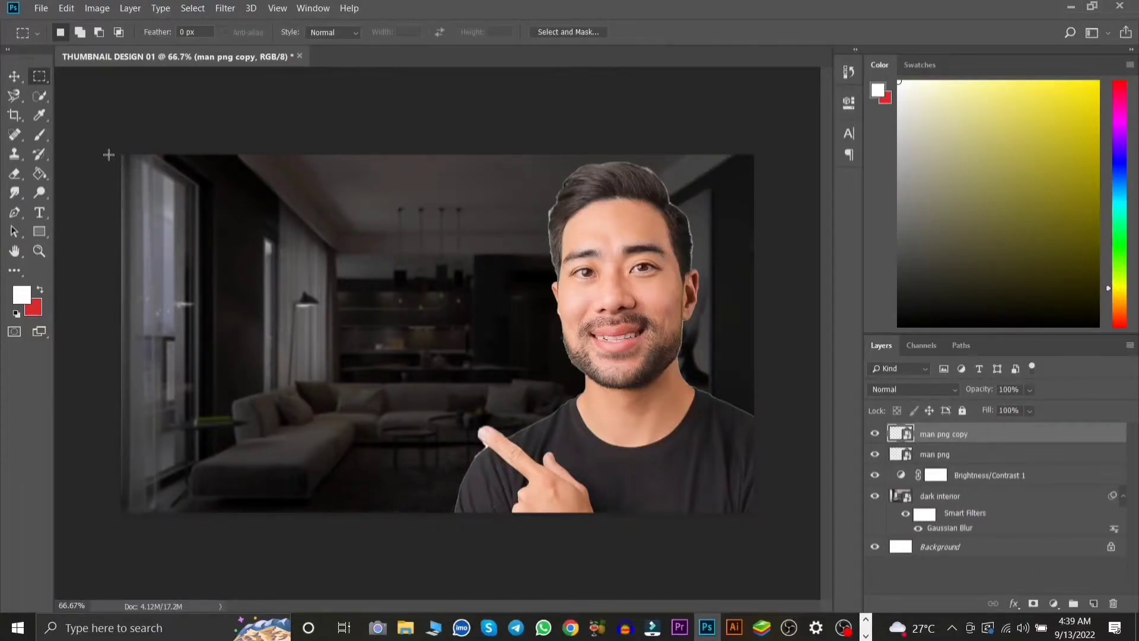
# Give 'man png copy' a white Stroke and an Outer Glow at 25 opacity
pyautogui.doubleClick(1017, 438)
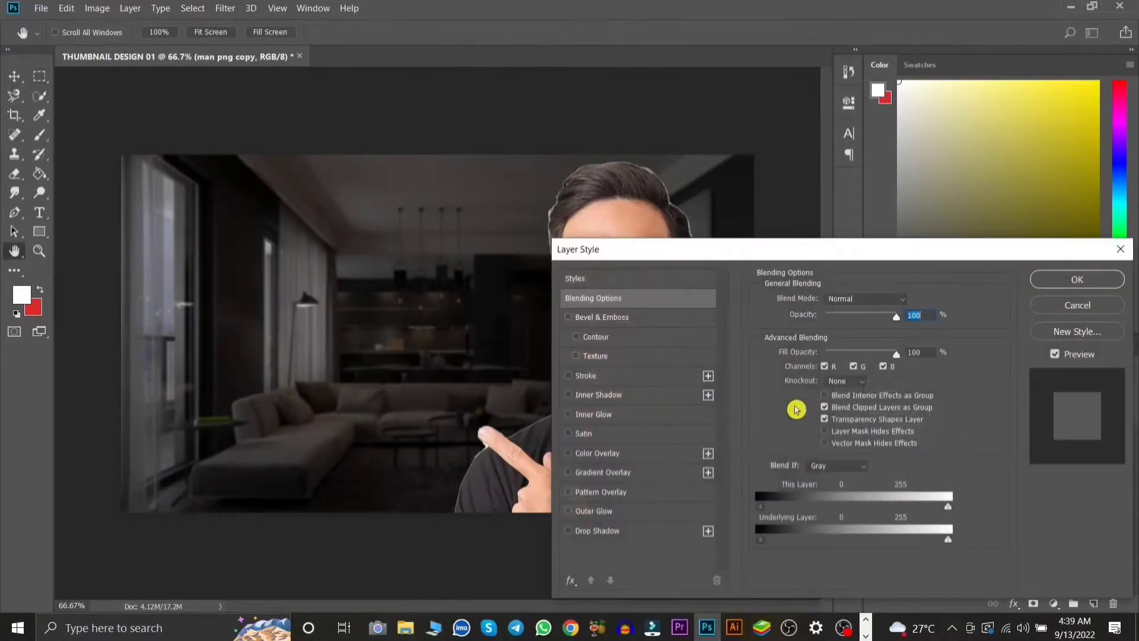
pyautogui.click(569, 375)
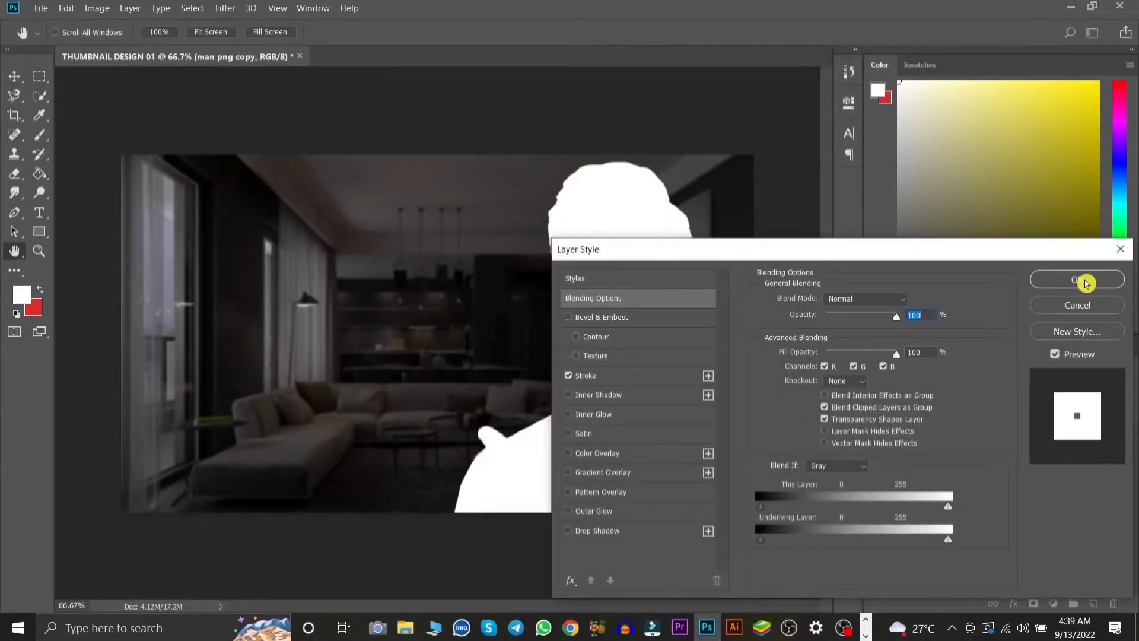
pyautogui.click(644, 511)
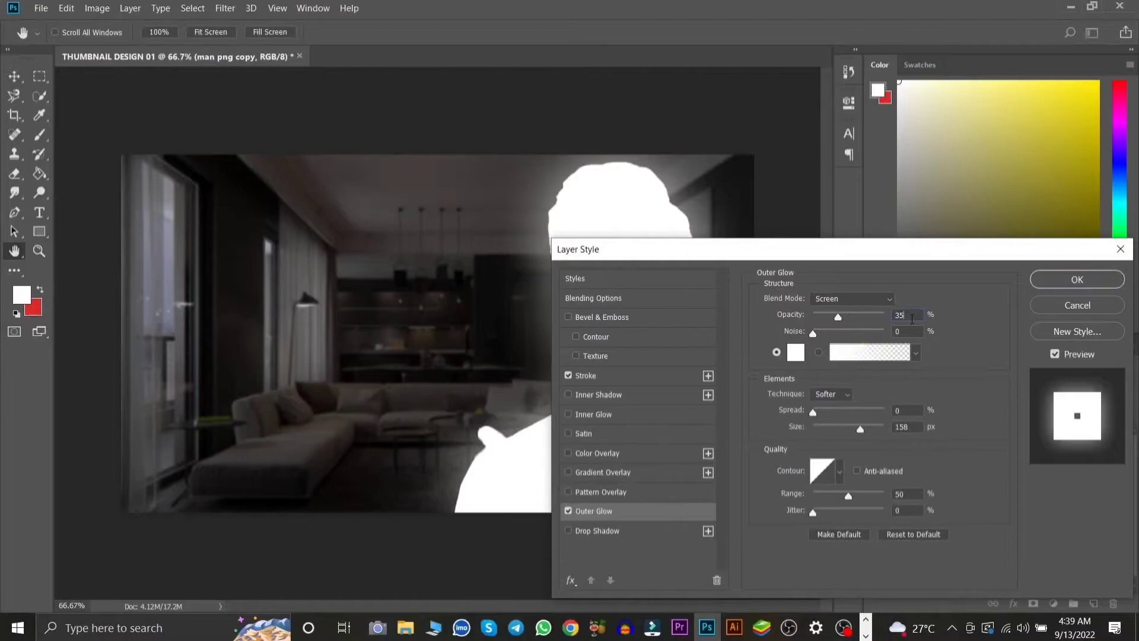
pyautogui.press('BackSpace')
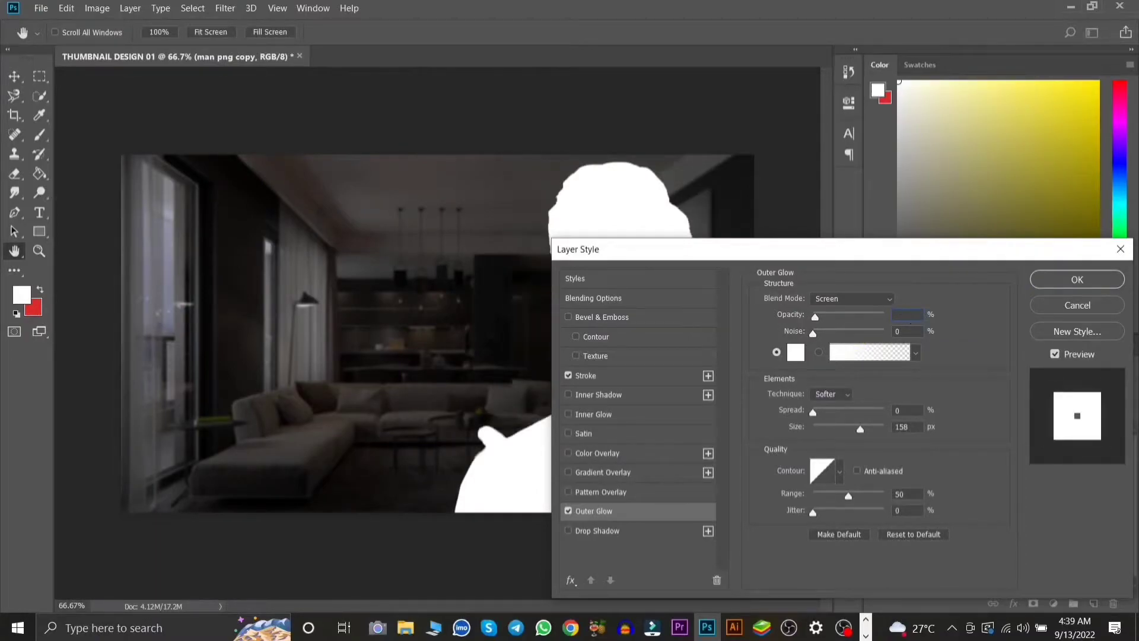
pyautogui.write('30')
pyautogui.press('BackSpace')
pyautogui.press('BackSpace')
pyautogui.write('25')
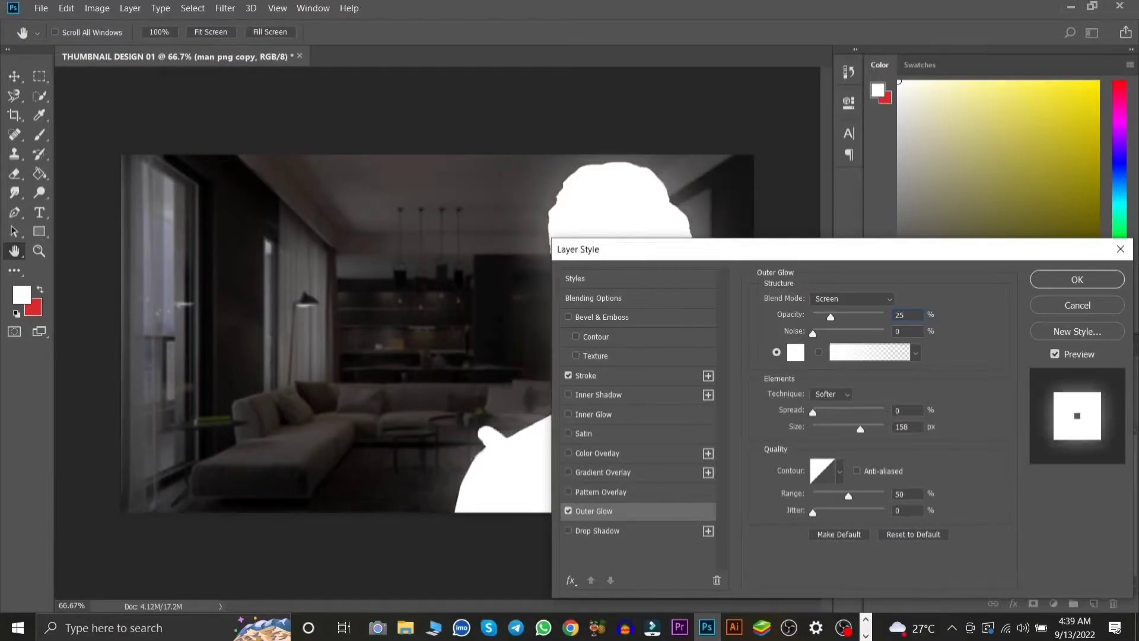
pyautogui.click(1035, 280)
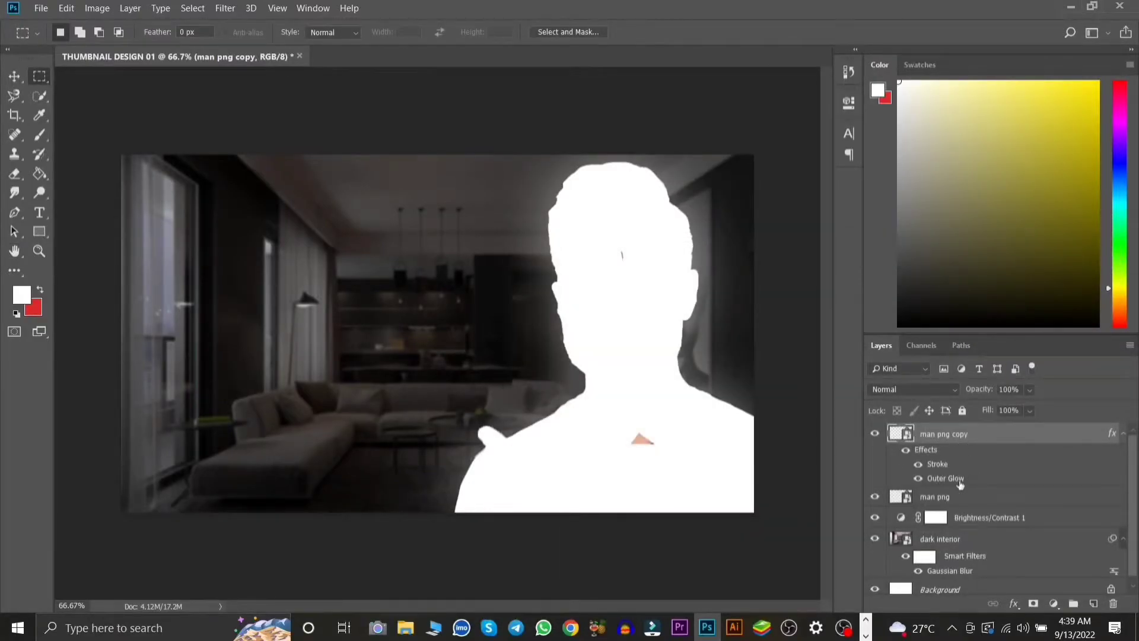
# Move the original man photo above its outlined copy, nudge it to even the outline, and add an empty layer
pyautogui.click(961, 504)
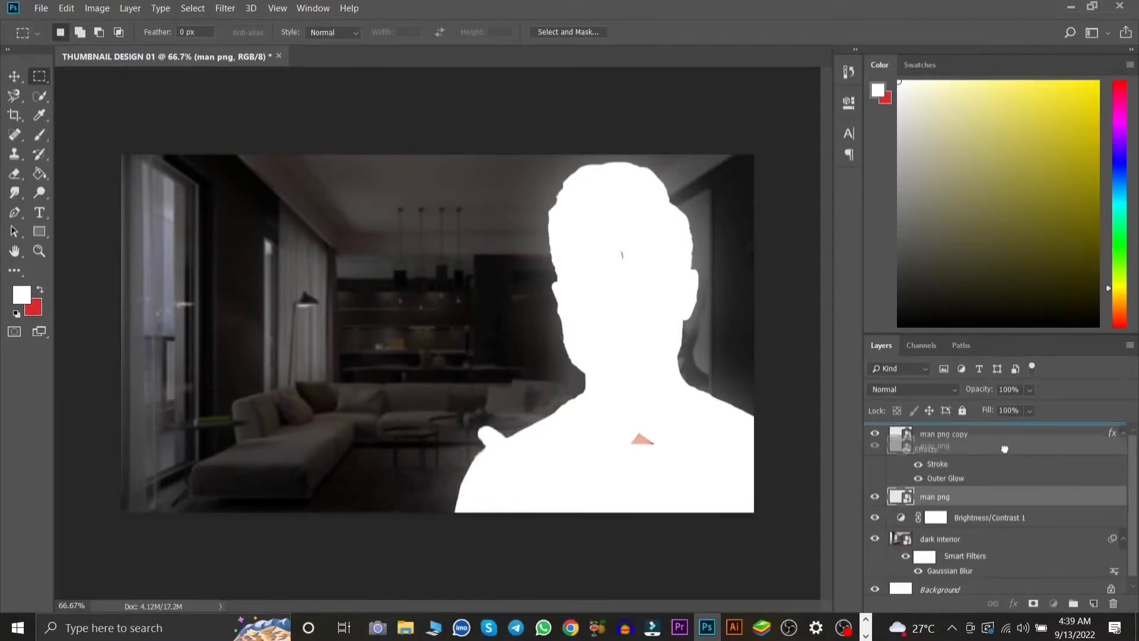
pyautogui.moveTo(990, 503); pyautogui.dragTo(1003, 438)
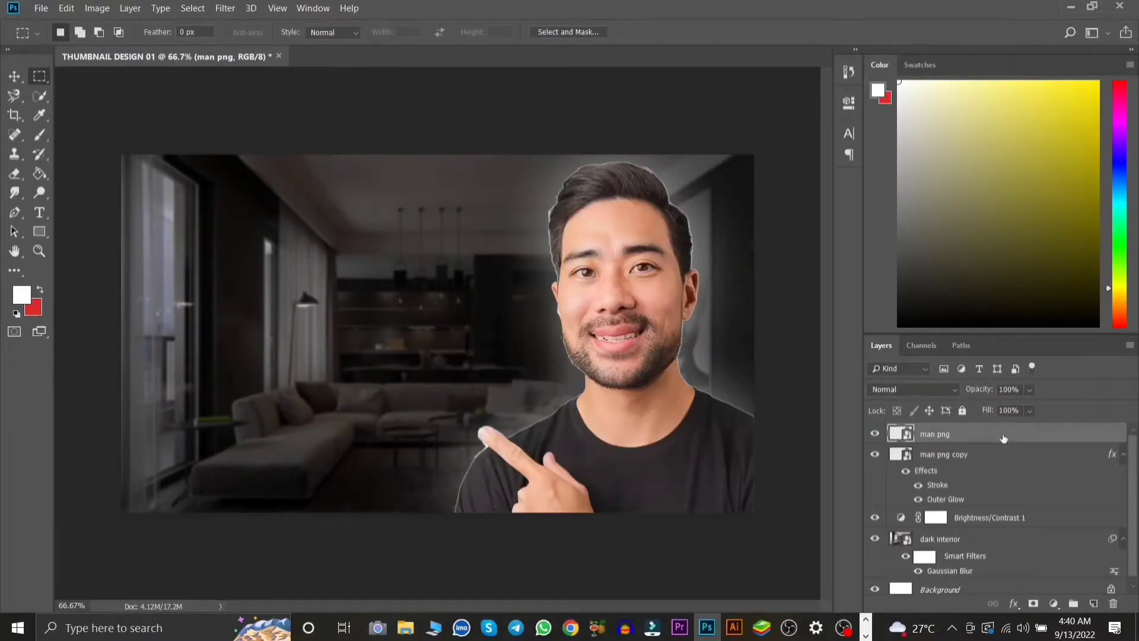
pyautogui.press('v')
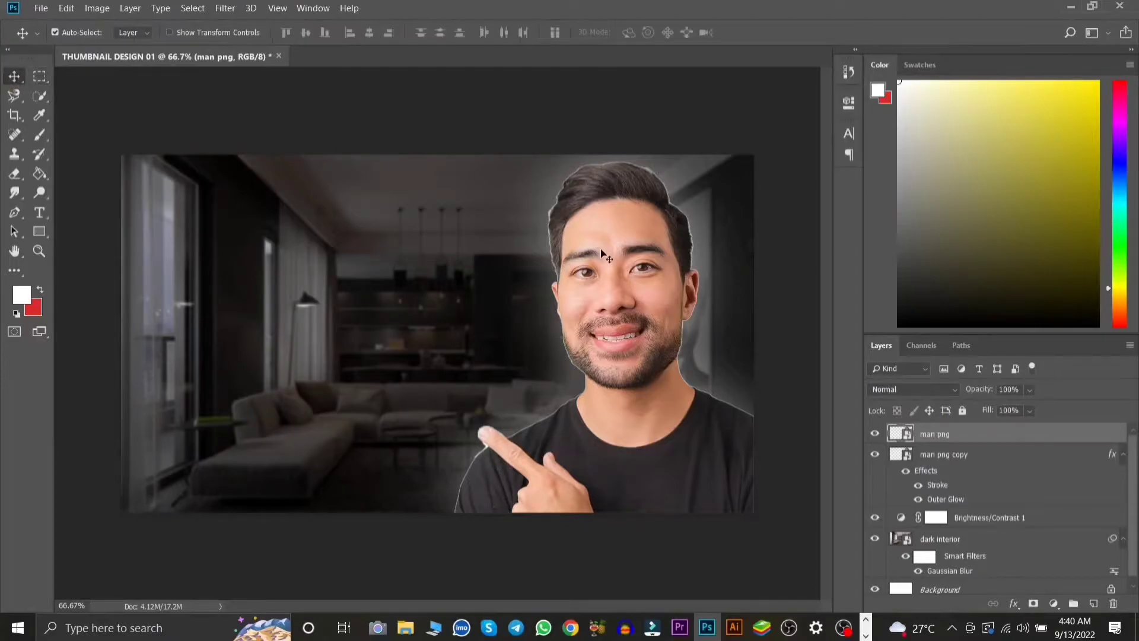
pyautogui.moveTo(605, 259); pyautogui.dragTo(602, 255)
pyautogui.press('Right')
pyautogui.press('Right')
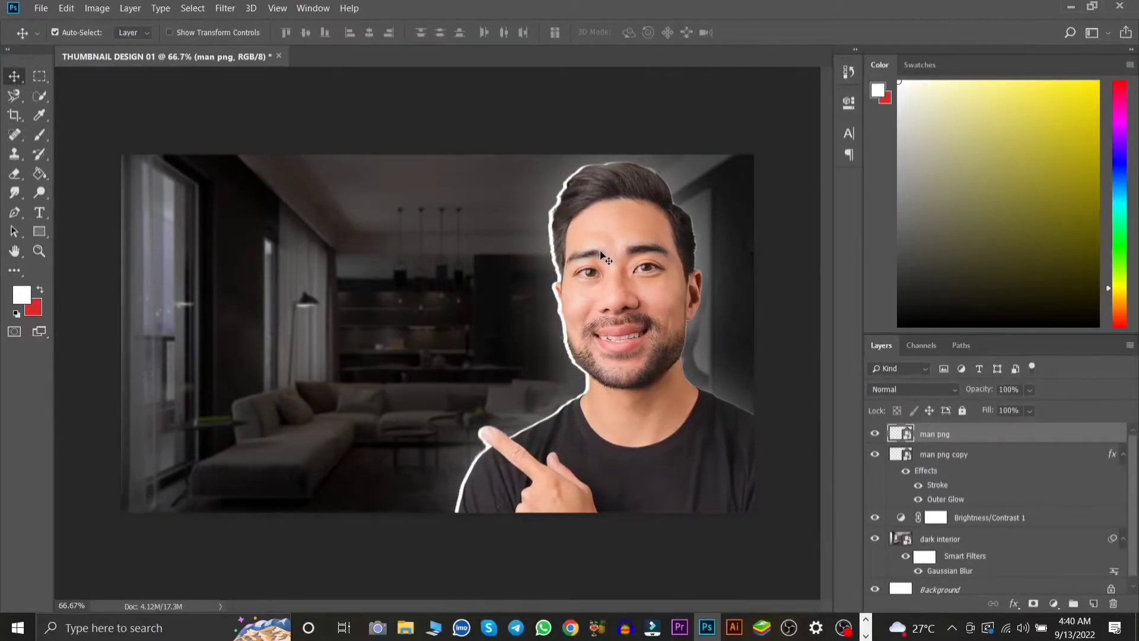
pyautogui.press('Right')
pyautogui.press('Right')
pyautogui.press('Right')
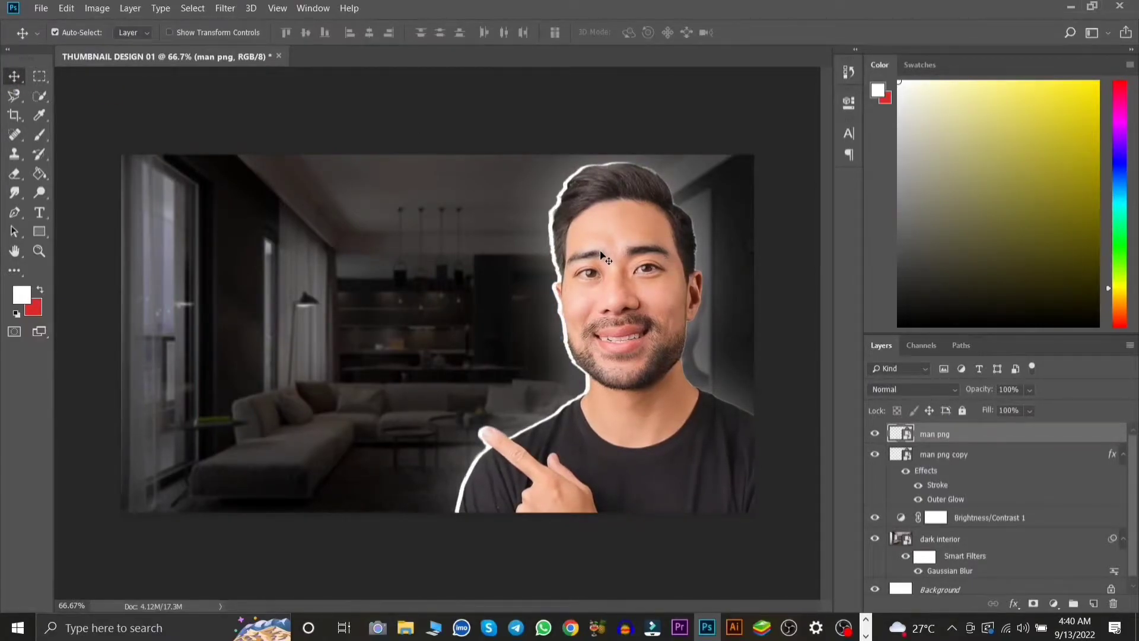
pyautogui.press('Left')
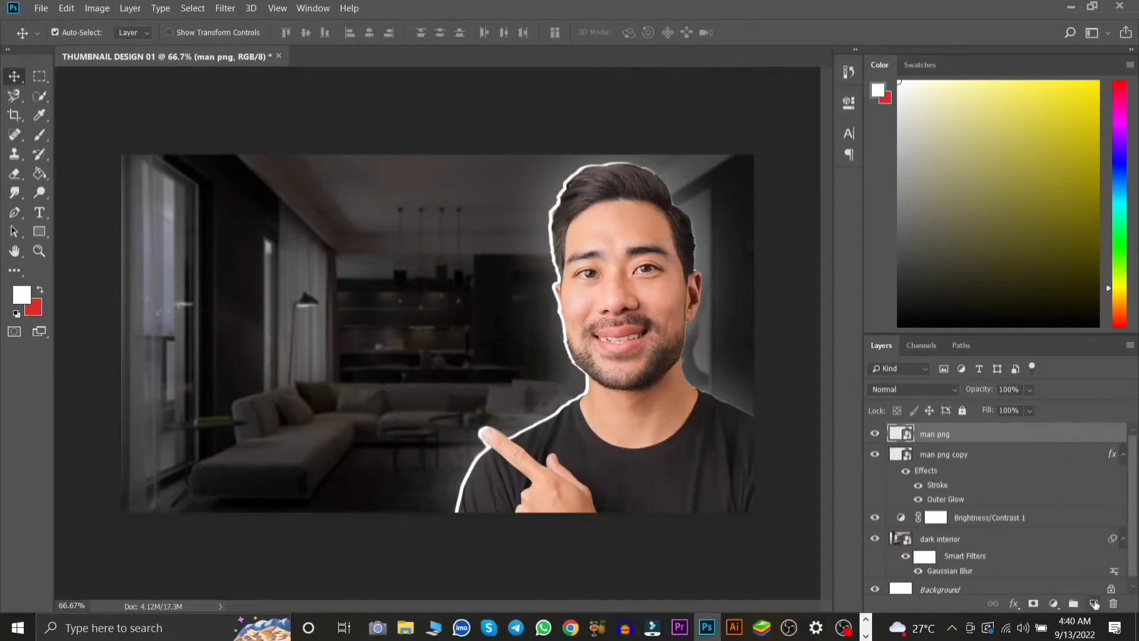
pyautogui.click(1095, 604)
pyautogui.click(36, 8)
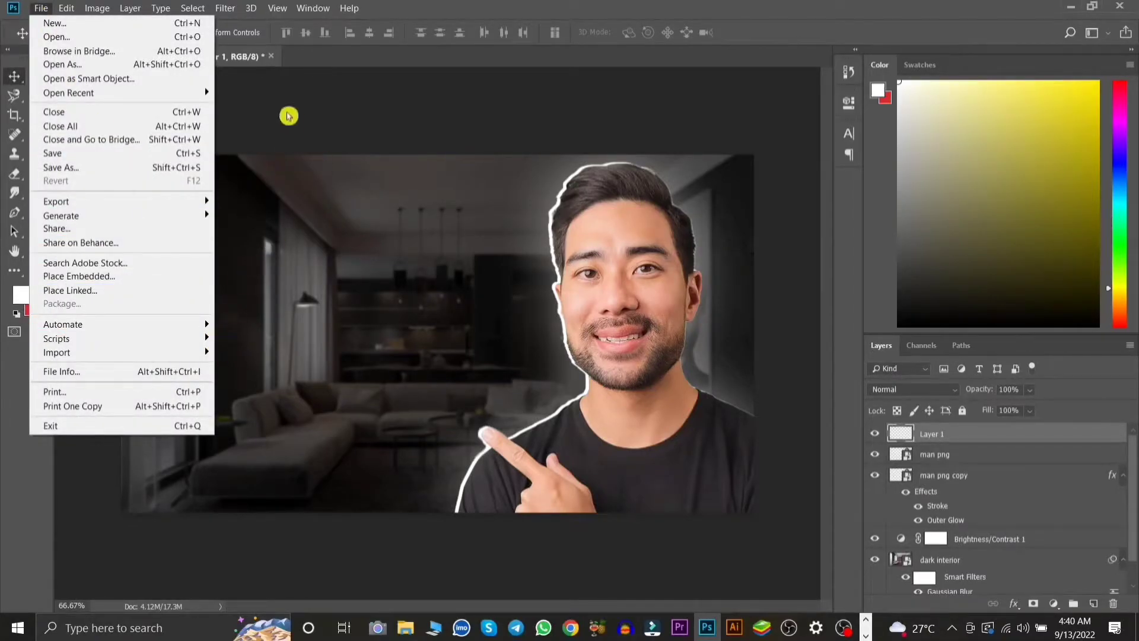
# Add a white 'HOW TO MAKE' text layer on the left of the thumbnail
pyautogui.click(233, 117)
pyautogui.click(37, 224)
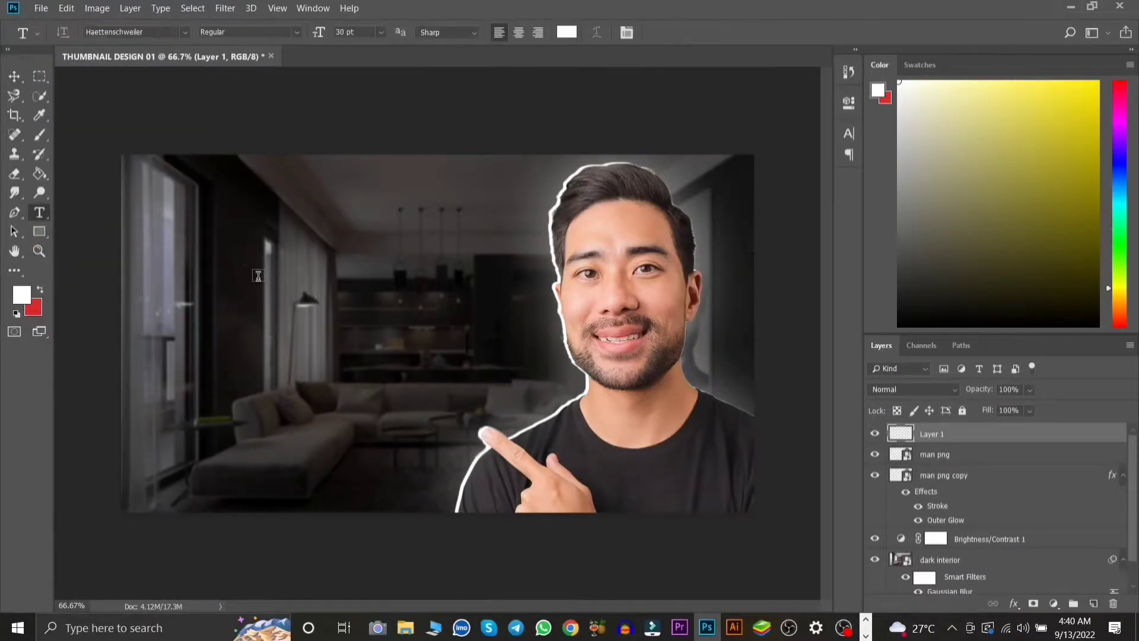
pyautogui.write('HOW')
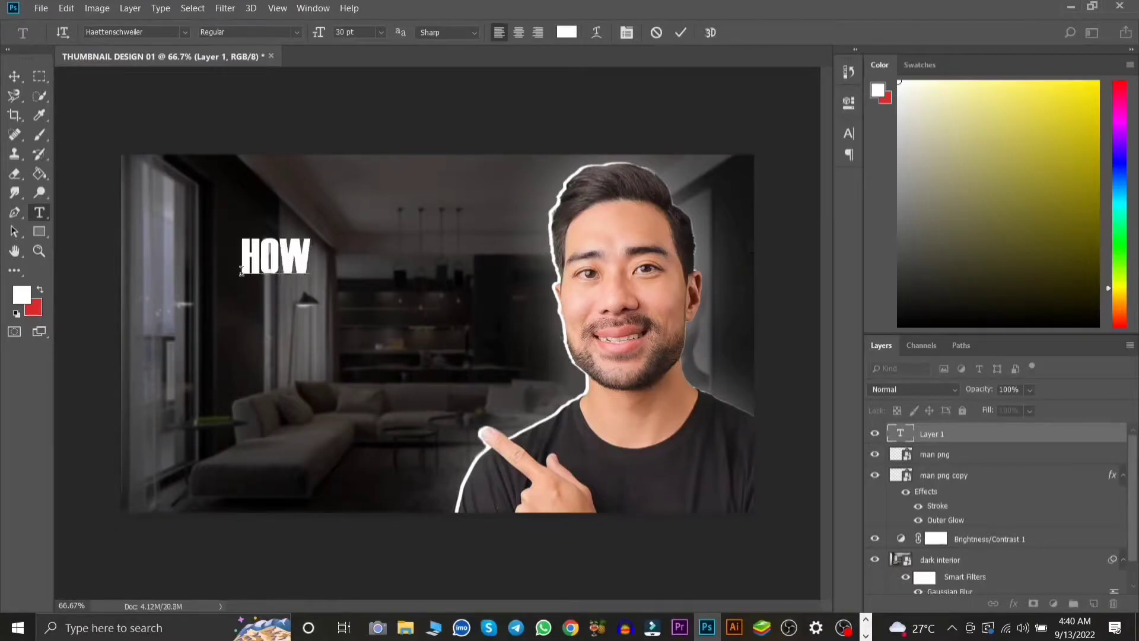
pyautogui.write(' TO MAKE')
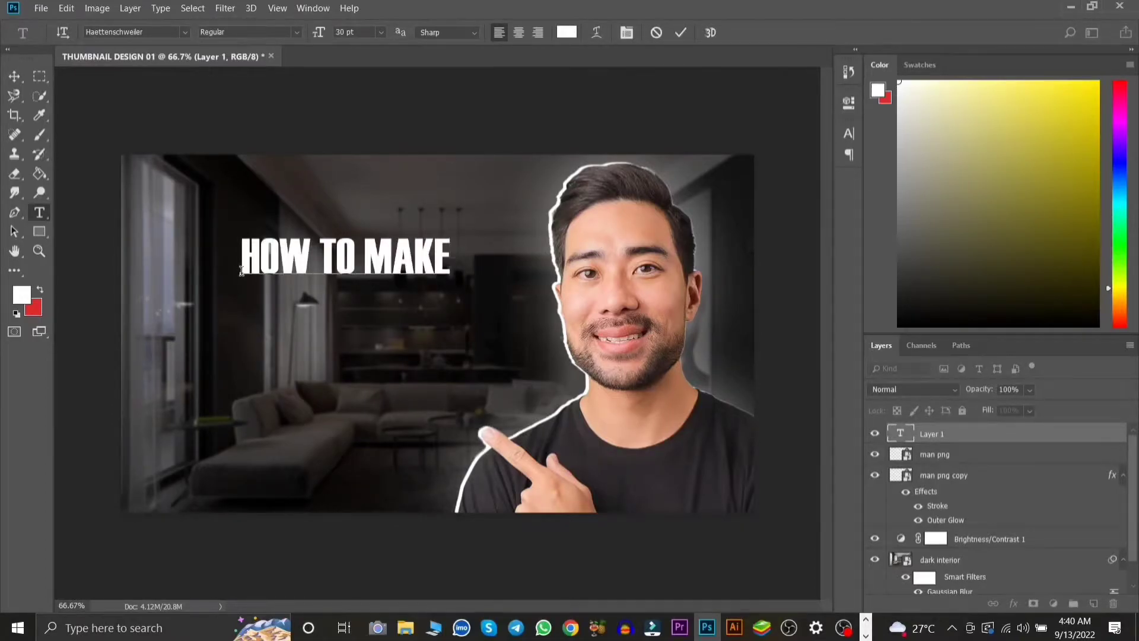
pyautogui.click(680, 33)
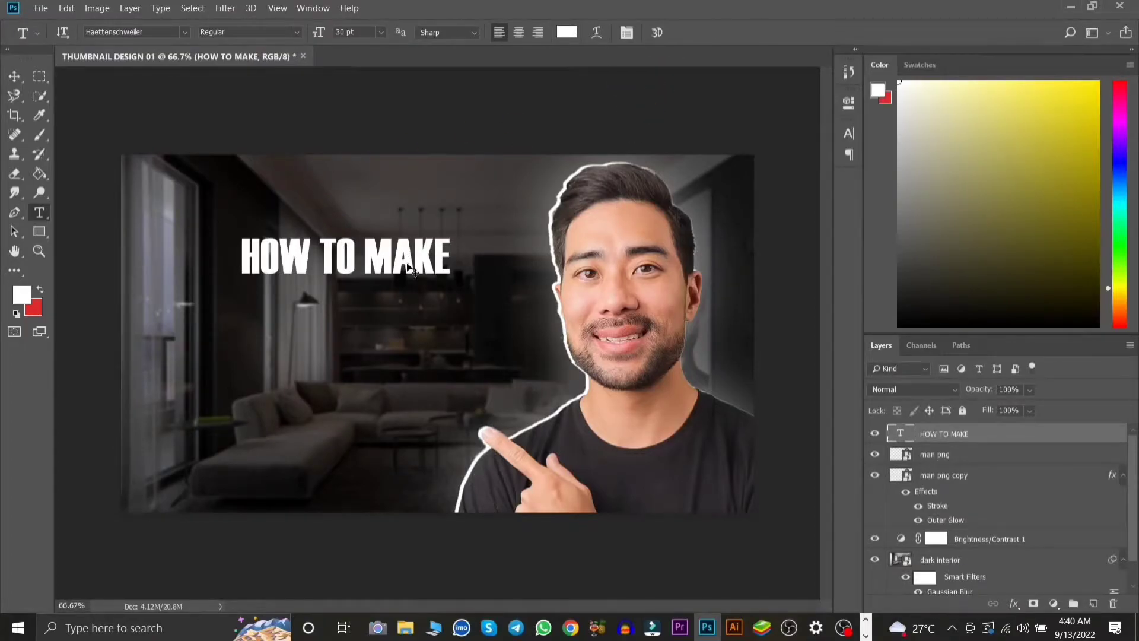
# Duplicate the headline below the original and shift the top line slightly left
pyautogui.moveTo(408, 267); pyautogui.dragTo(407, 353)
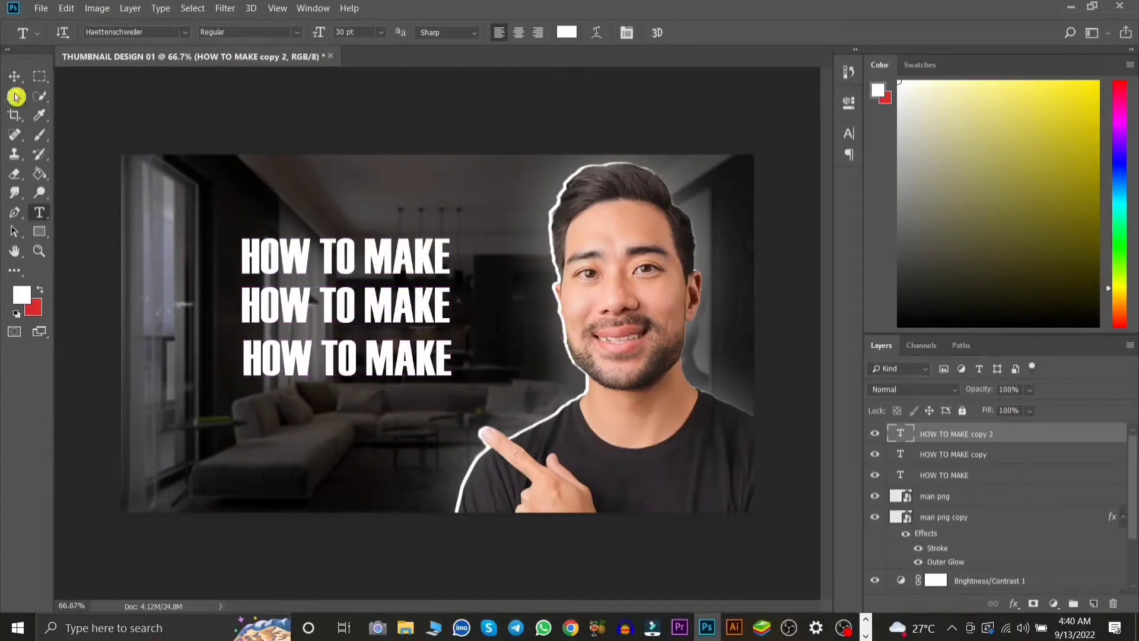
pyautogui.click(14, 76)
pyautogui.moveTo(378, 264); pyautogui.dragTo(365, 289)
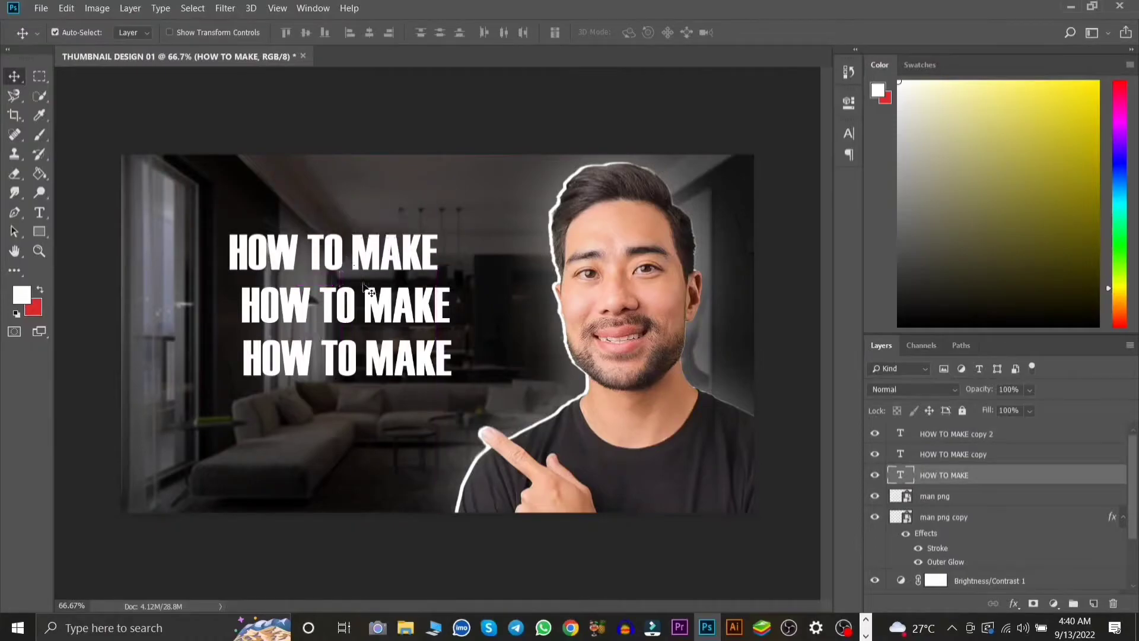
# Retype the second headline line as 'YOUTUBE'
pyautogui.click(421, 317)
pyautogui.click(39, 212)
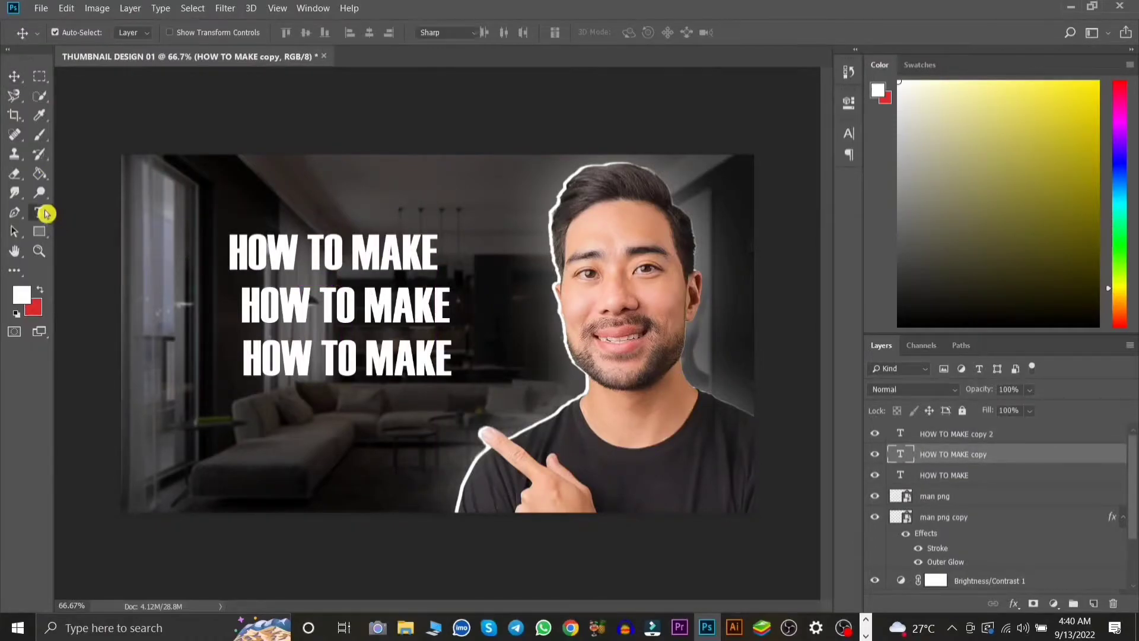
pyautogui.moveTo(450, 304); pyautogui.dragTo(243, 321)
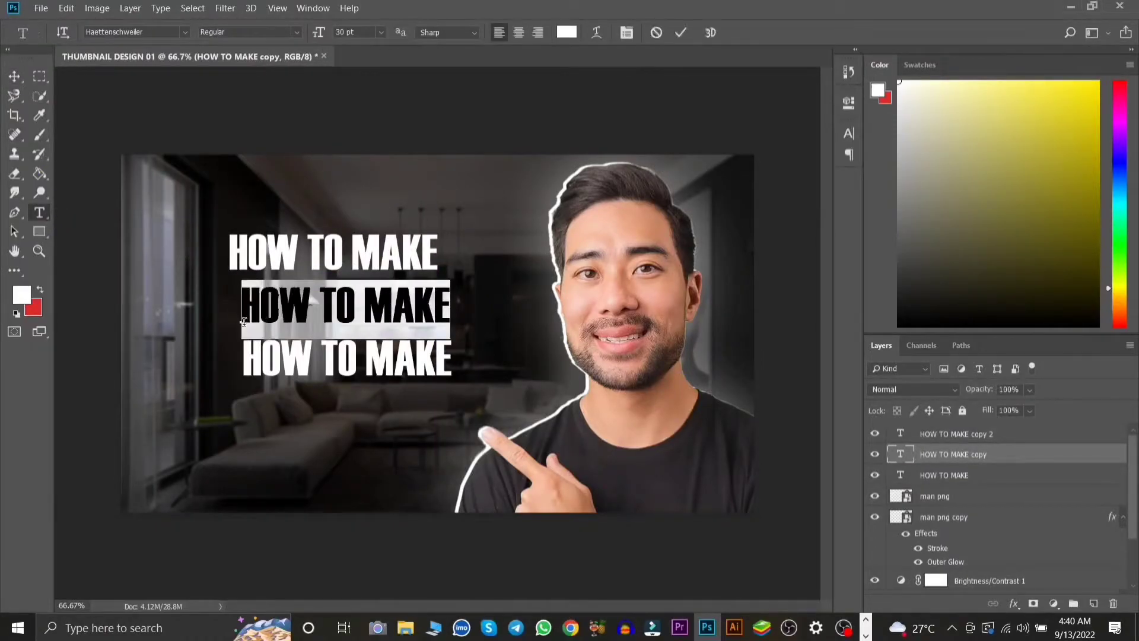
pyautogui.press('BackSpace')
pyautogui.write('Y')
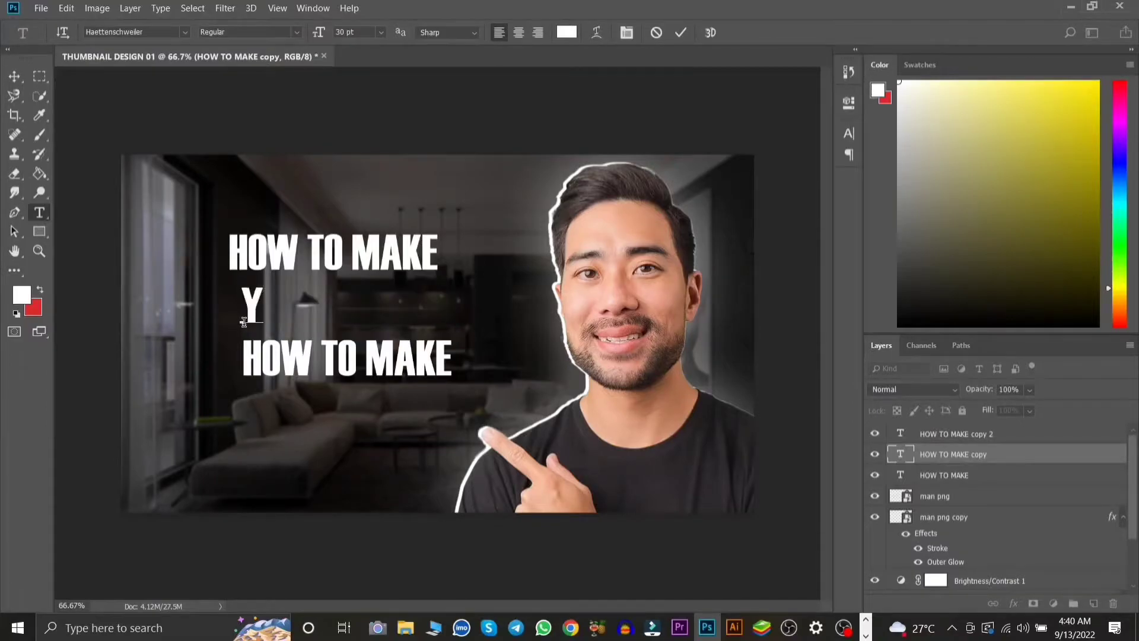
pyautogui.write('OUTUBE')
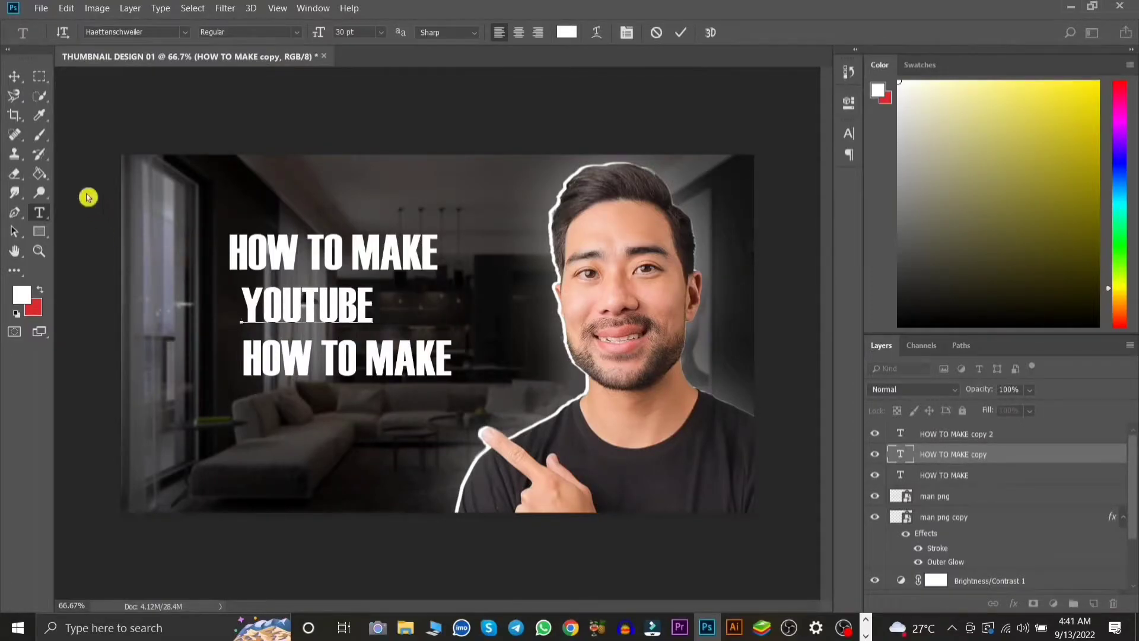
pyautogui.click(14, 76)
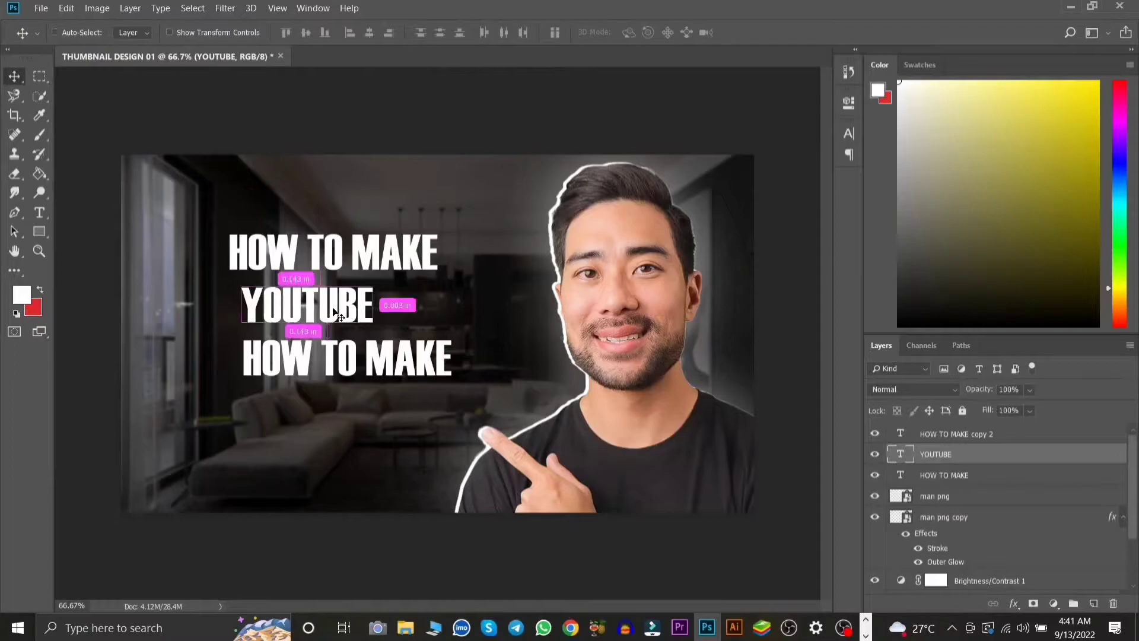
pyautogui.hotkey('ctrl', 't')
# Enlarge the YOUTUBE line to about 183%
pyautogui.moveTo(372, 340); pyautogui.dragTo(474, 366)
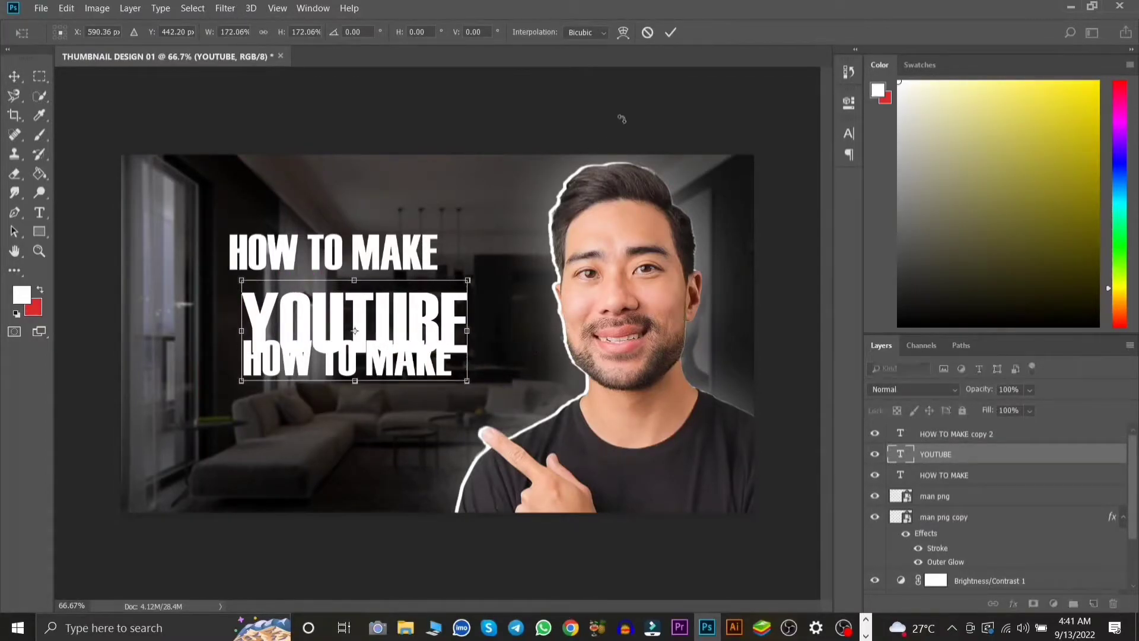
pyautogui.moveTo(468, 380); pyautogui.dragTo(482, 387)
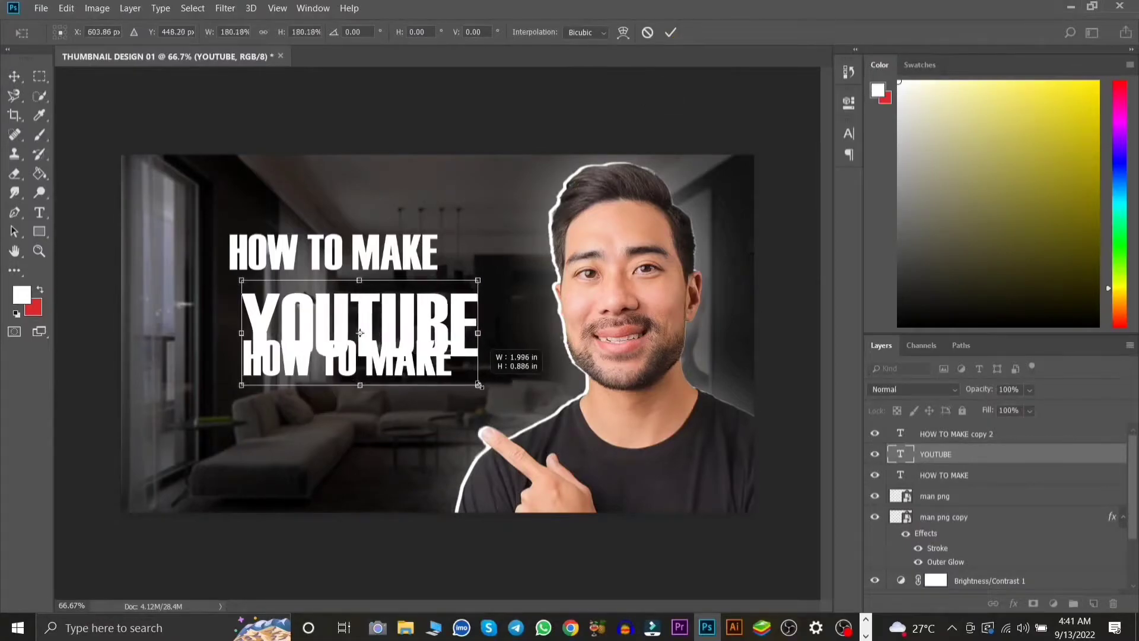
pyautogui.click(670, 36)
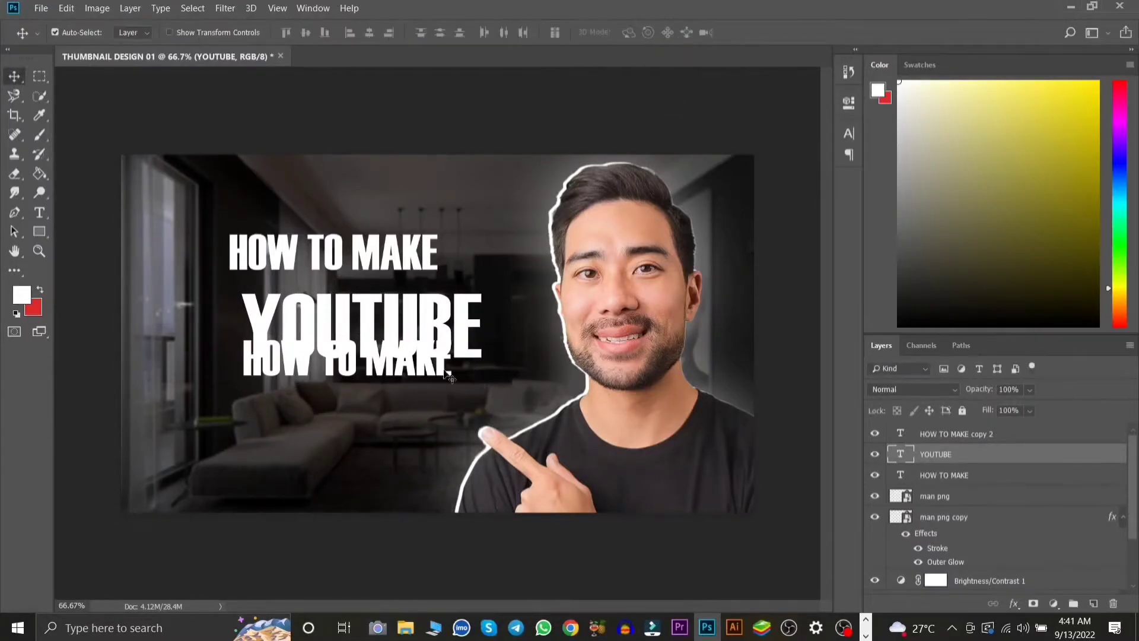
# Move the bottom line below YOUTUBE and retype it as 'THUMBNAIL'
pyautogui.moveTo(426, 375); pyautogui.dragTo(438, 402)
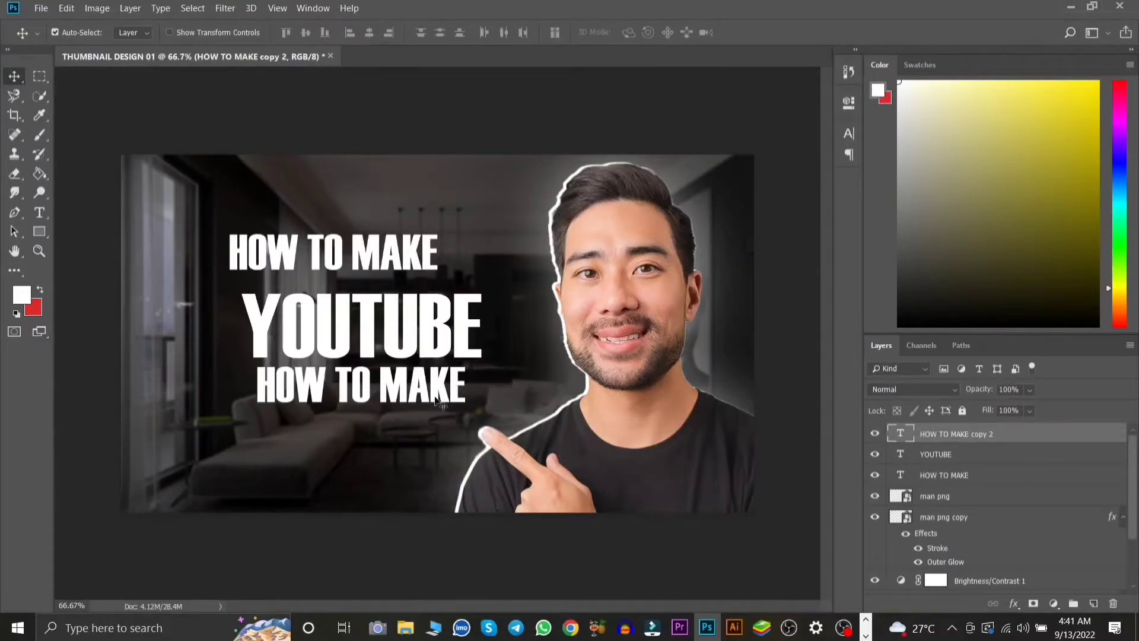
pyautogui.click(39, 212)
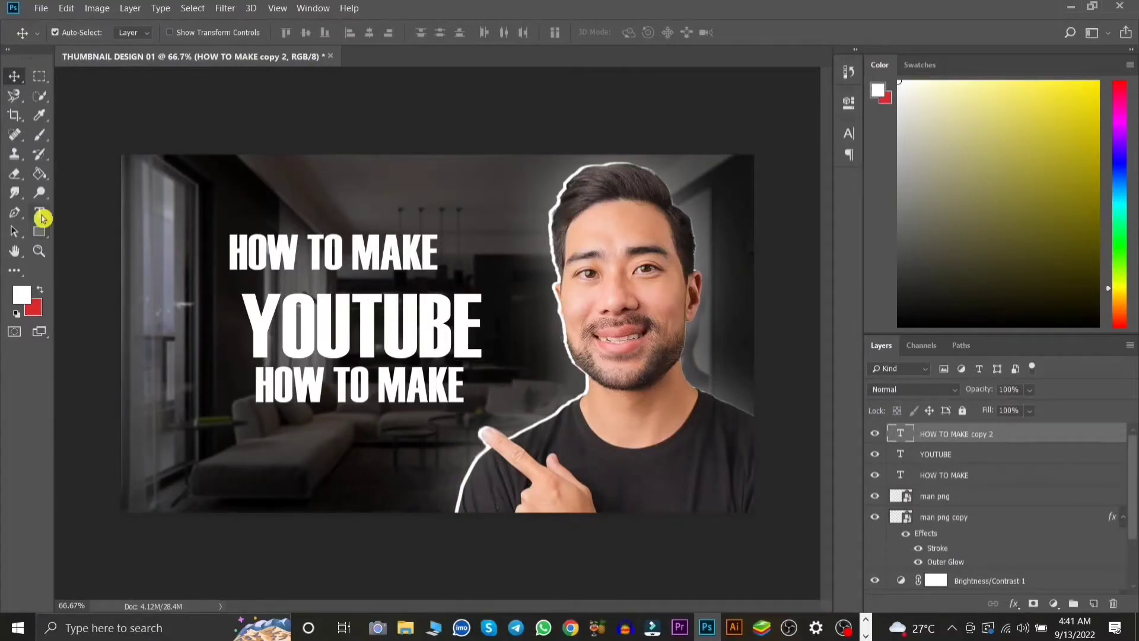
pyautogui.moveTo(465, 386); pyautogui.dragTo(255, 383)
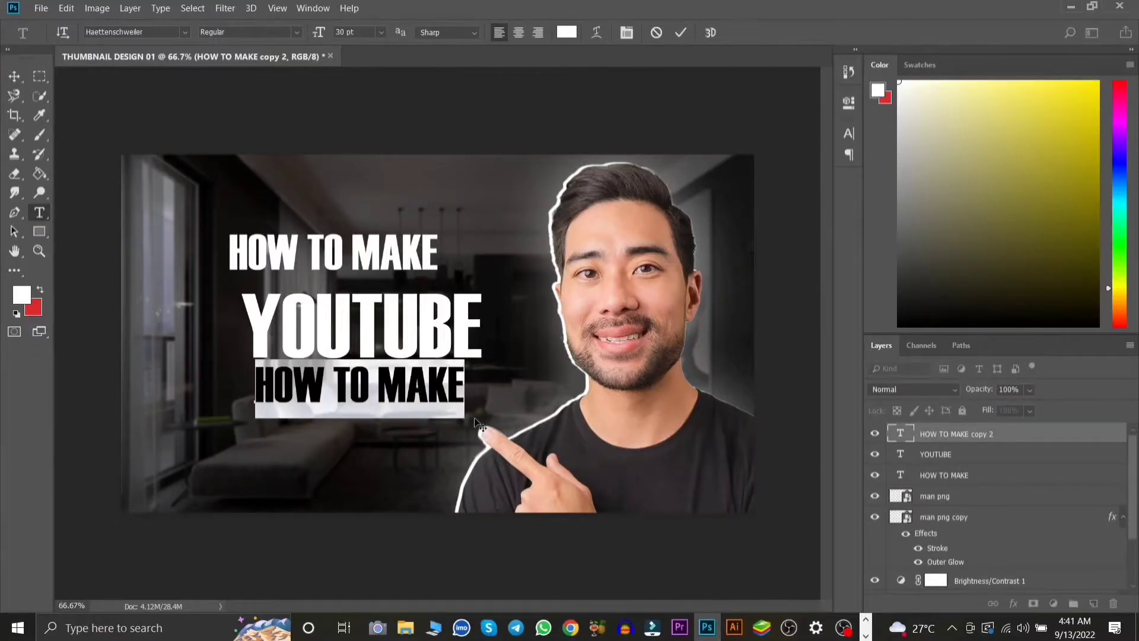
pyautogui.press('BackSpace')
pyautogui.write('THUMB')
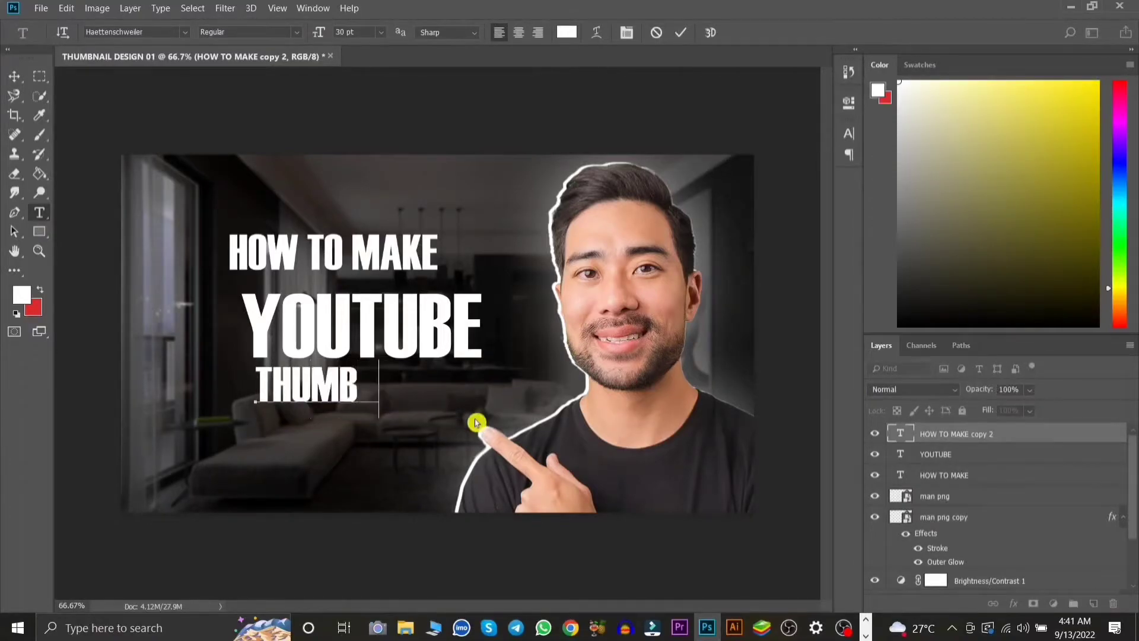
pyautogui.write('NAIL')
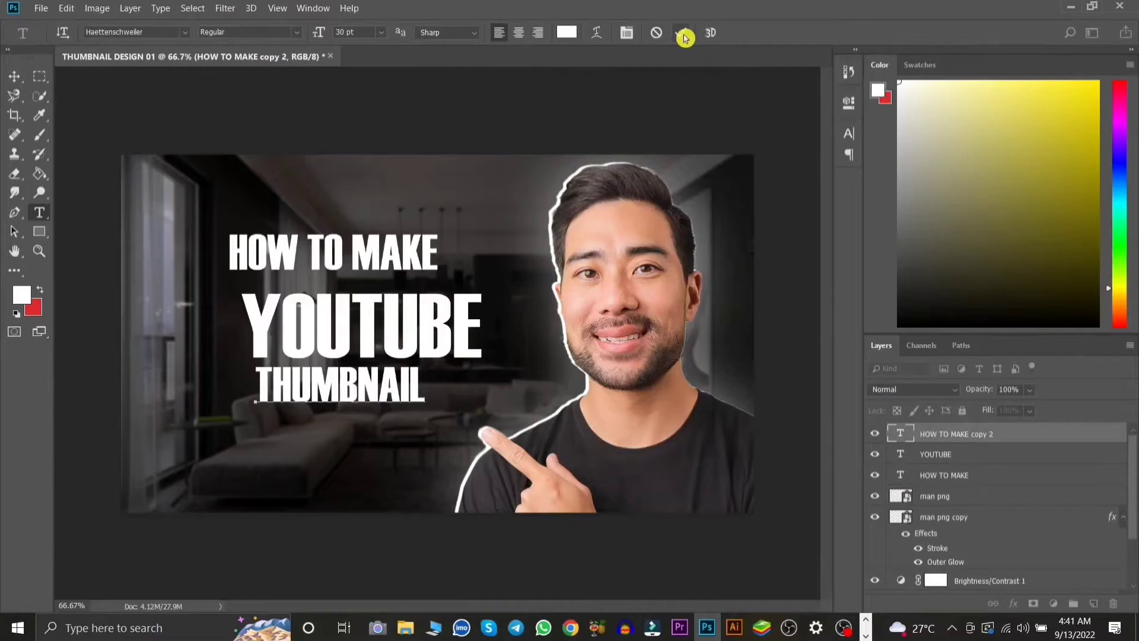
pyautogui.click(684, 37)
# Scale THUMBNAIL to about 114% and nudge it slightly left
pyautogui.click(14, 76)
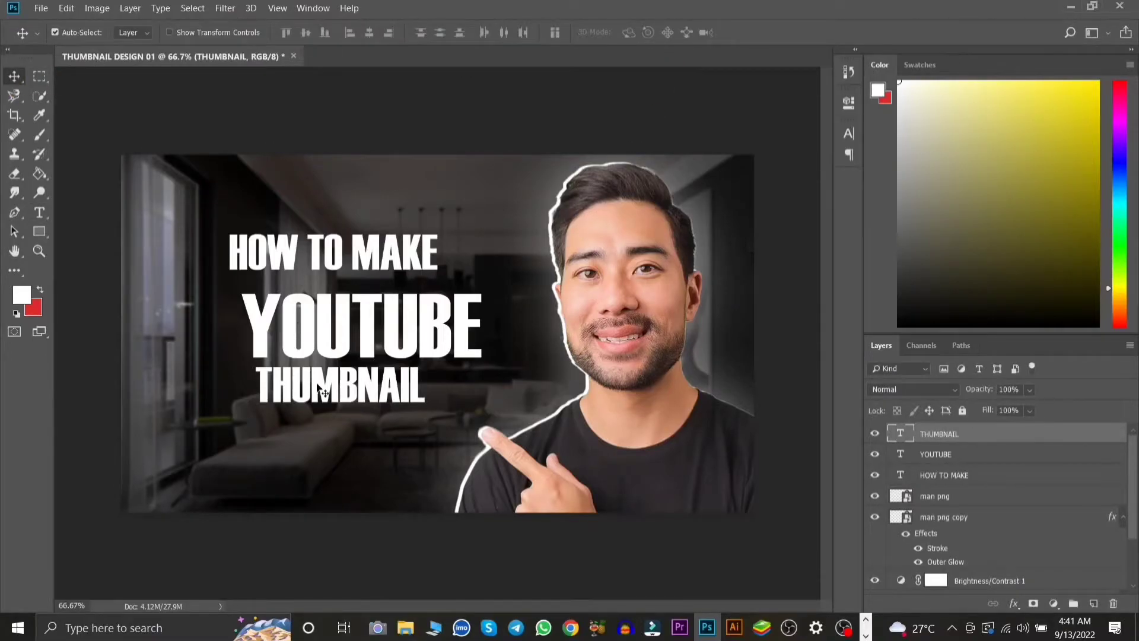
pyautogui.hotkey('ctrl', 't')
pyautogui.moveTo(425, 419); pyautogui.dragTo(448, 437)
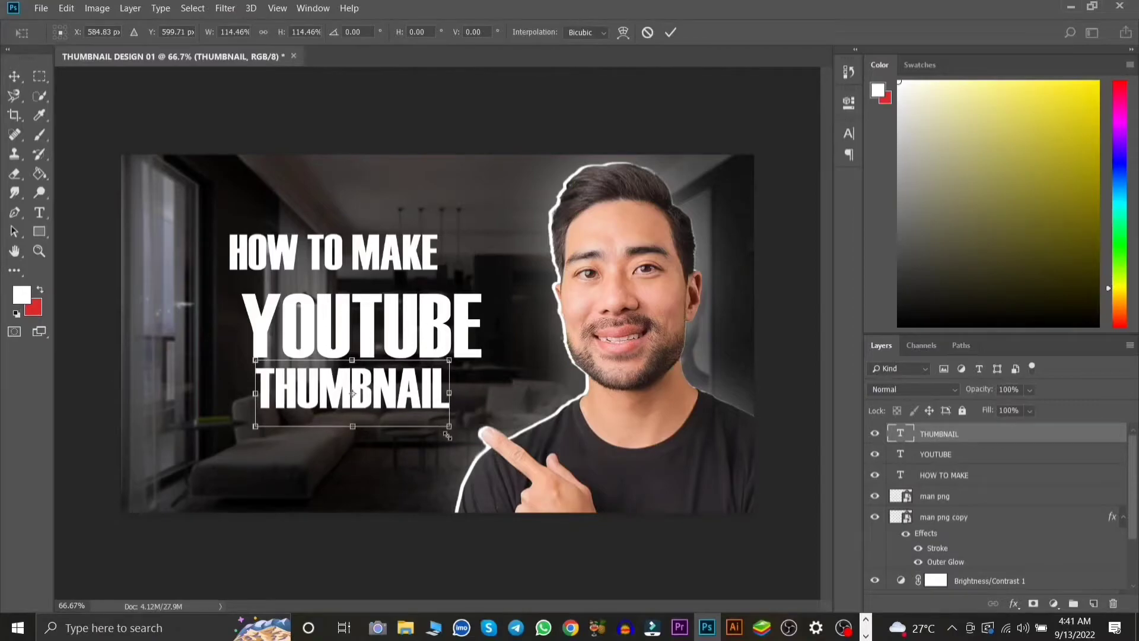
pyautogui.press('Left')
pyautogui.press('Left')
pyautogui.press('Left')
pyautogui.press('Left')
pyautogui.press('Left')
pyautogui.press('Left')
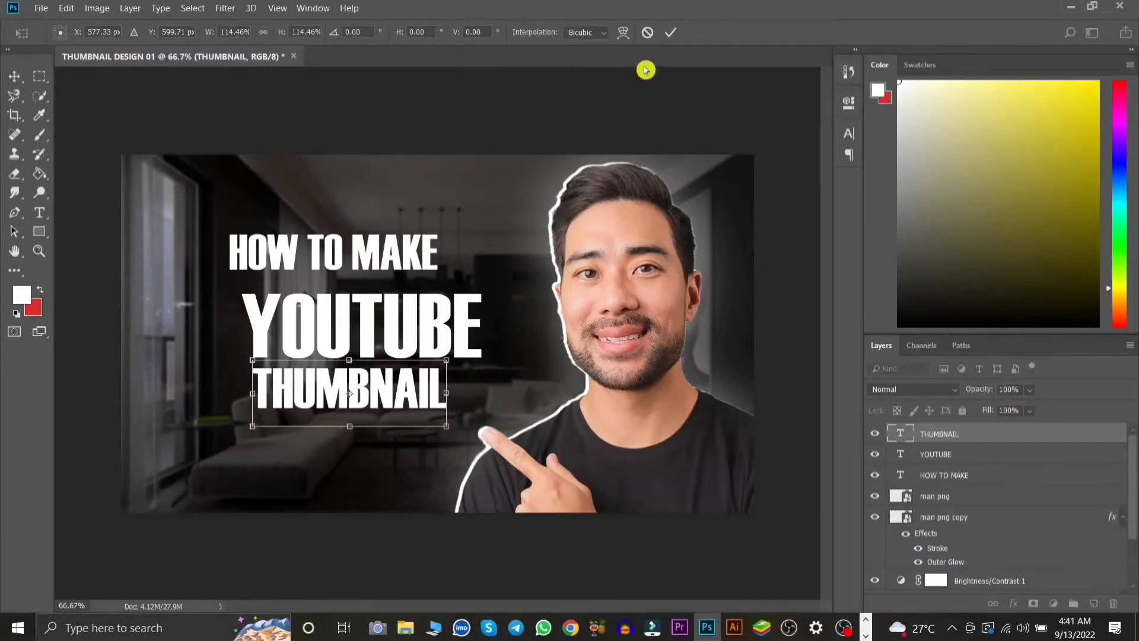
pyautogui.click(671, 32)
# Nudge the HOW TO MAKE line a few pixels right and down so it sits snugly above YOUTUBE
pyautogui.click(413, 253)
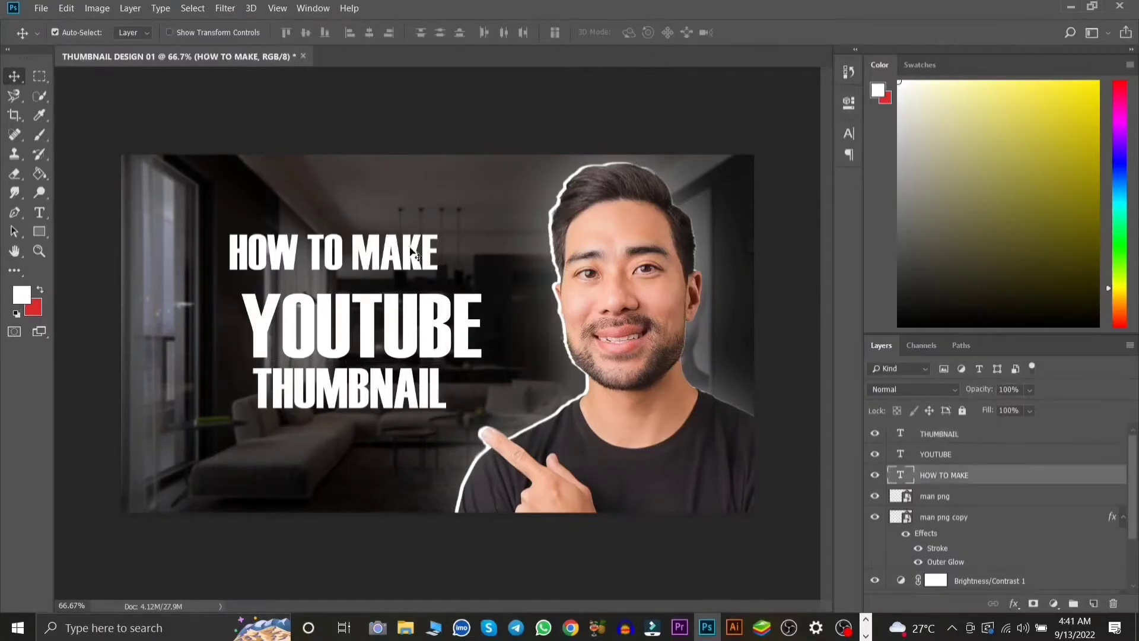
pyautogui.press('Right')
pyautogui.press('Right')
pyautogui.press('Right')
pyautogui.press('Right')
pyautogui.press('Right')
pyautogui.press('Right')
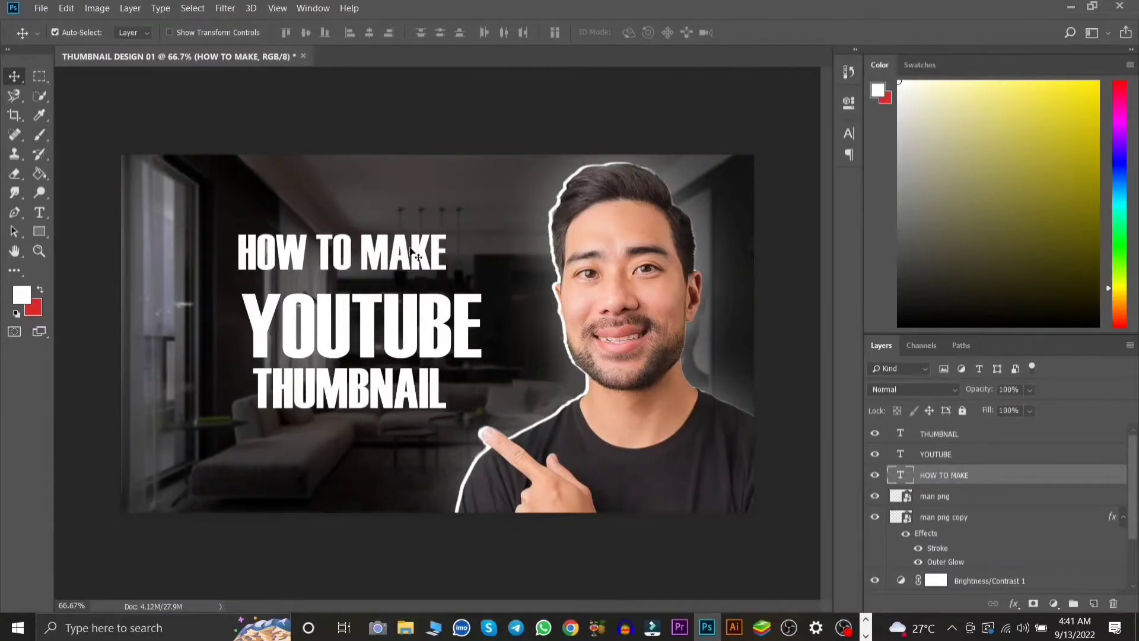
pyautogui.press('Right')
pyautogui.press('Right')
pyautogui.press('Right')
pyautogui.press('Down')
pyautogui.press('Down')
pyautogui.press('Down')
pyautogui.press('Down')
pyautogui.press('Down')
pyautogui.press('Down')
pyautogui.press('Down')
pyautogui.press('Down')
pyautogui.press('Down')
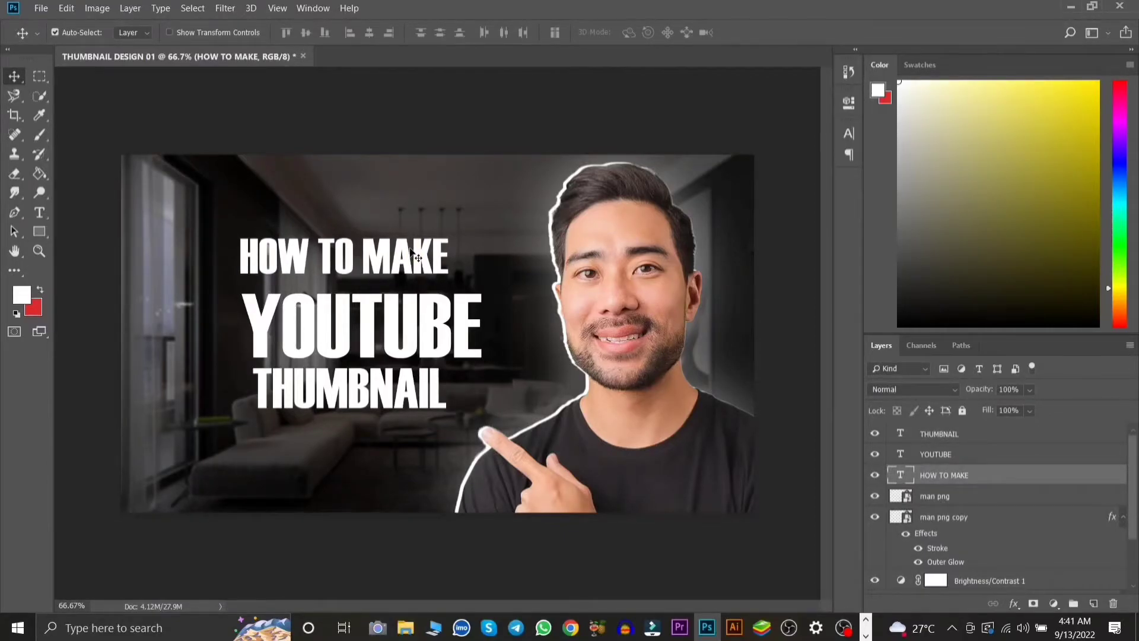
pyautogui.press('Down')
pyautogui.press('Down')
pyautogui.press('Right')
pyautogui.press('Right')
pyautogui.press('Right')
pyautogui.press('Right')
pyautogui.press('Down')
pyautogui.press('Down')
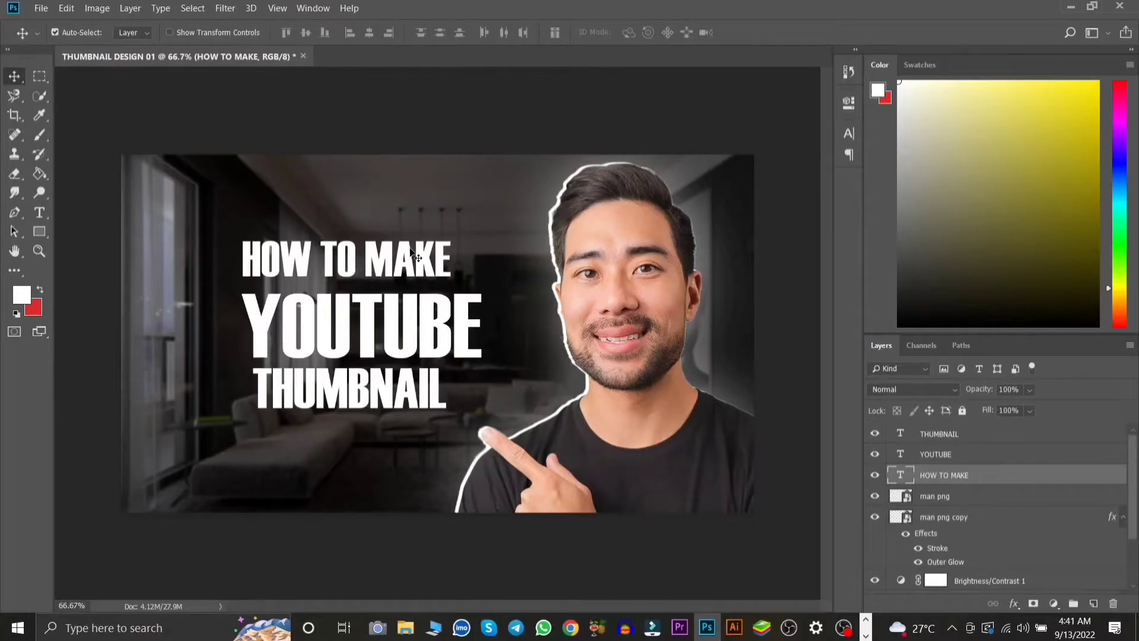
pyautogui.press('Down')
pyautogui.press('Down')
pyautogui.press('Down')
pyautogui.press('Down')
pyautogui.press('Down')
pyautogui.press('Down')
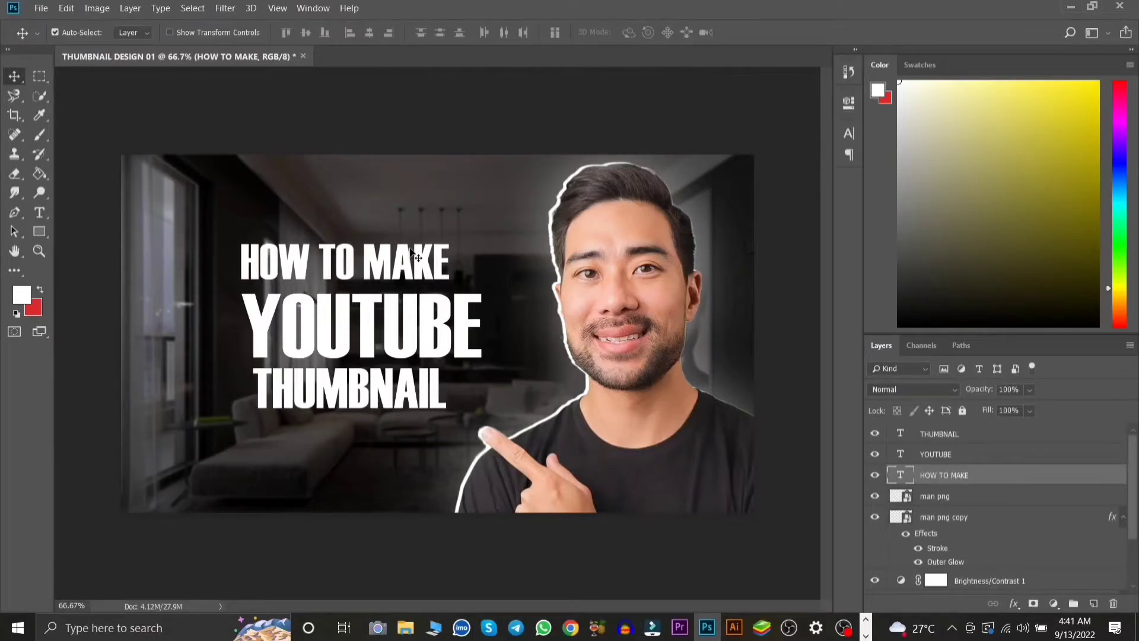
pyautogui.press('Down')
pyautogui.press('Down')
pyautogui.press('Down')
pyautogui.press('Down')
pyautogui.press('Down')
pyautogui.press('Down')
pyautogui.press('Down')
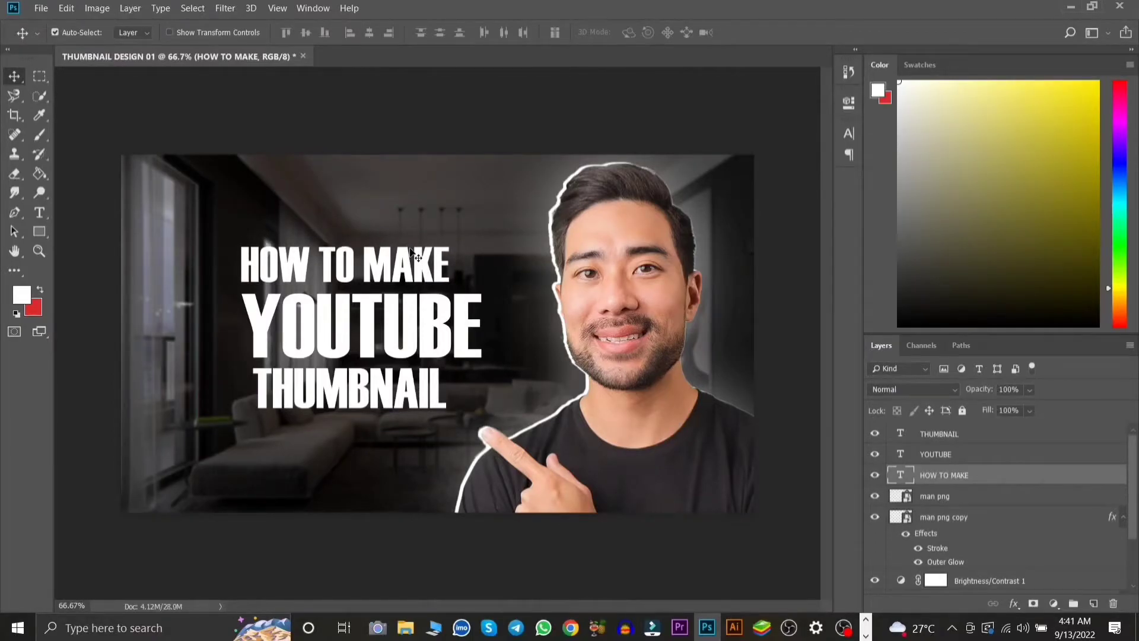
pyautogui.press('Right')
pyautogui.press('Right')
pyautogui.press('Right')
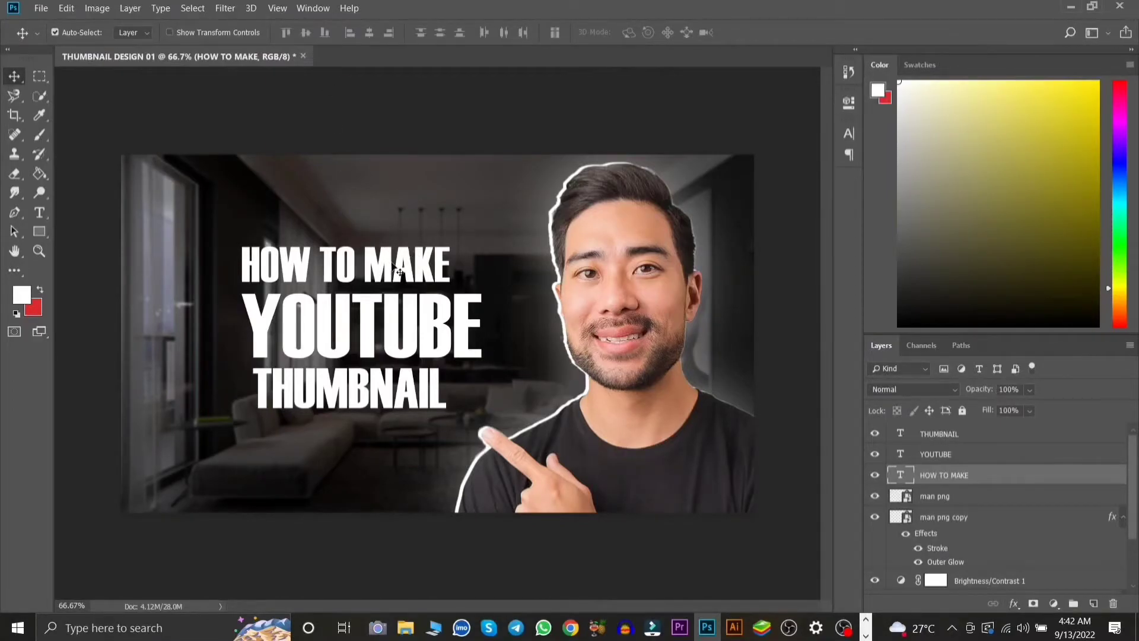
# Set the HOW TO MAKE layer's Outer Glow opacity to 40%
pyautogui.doubleClick(1066, 481)
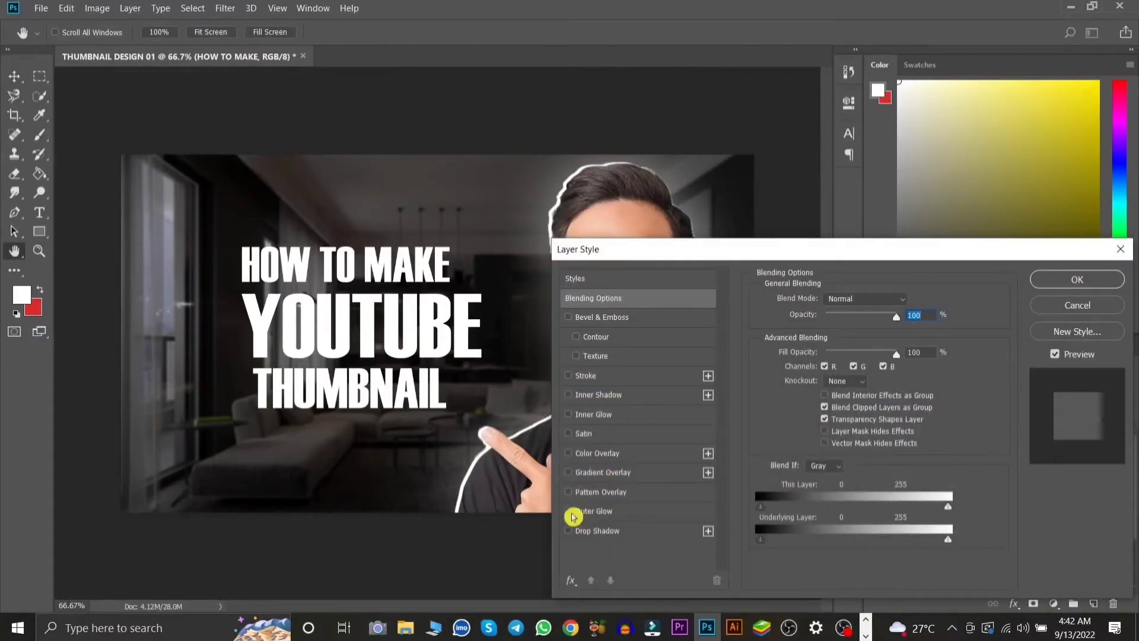
pyautogui.click(678, 511)
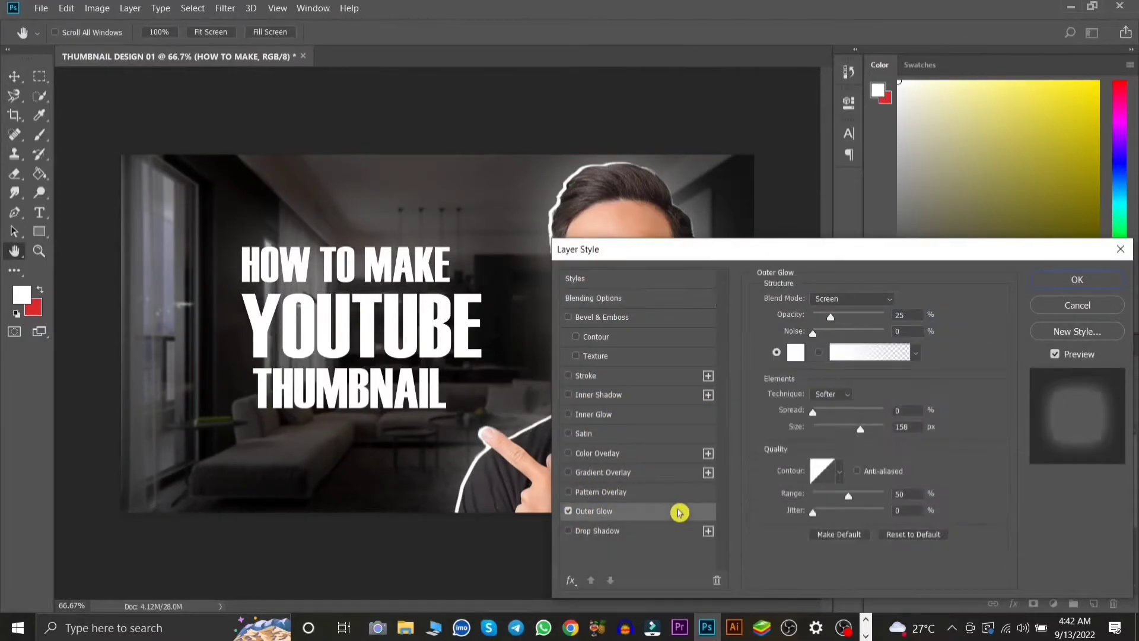
pyautogui.doubleClick(911, 315)
pyautogui.press('BackSpace')
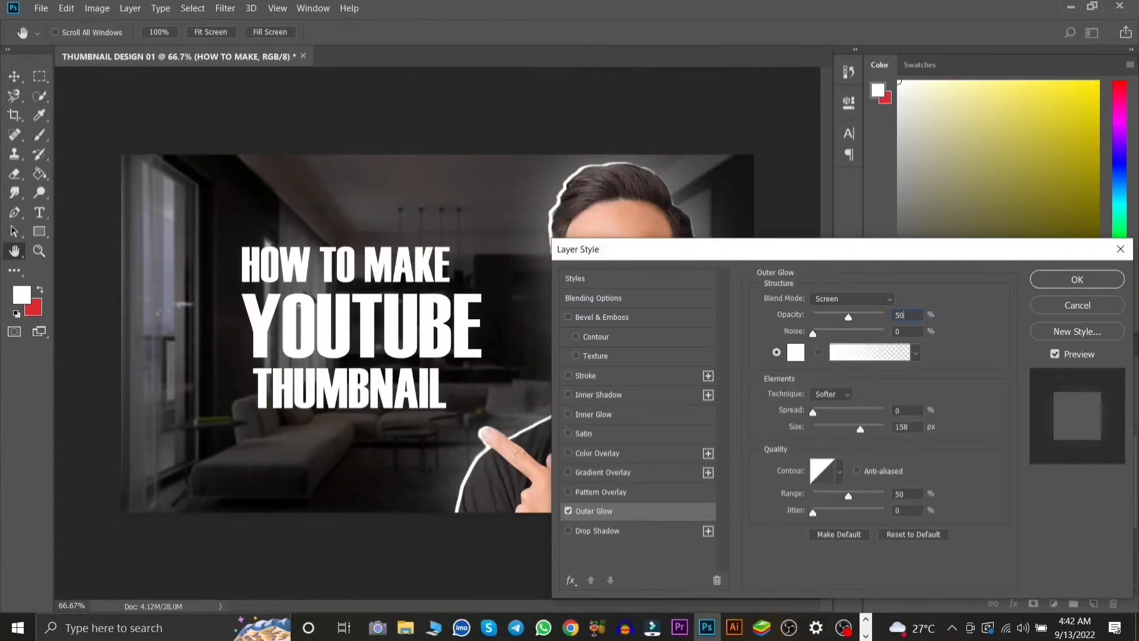
pyautogui.press('BackSpace')
pyautogui.press('BackSpace')
pyautogui.write('0')
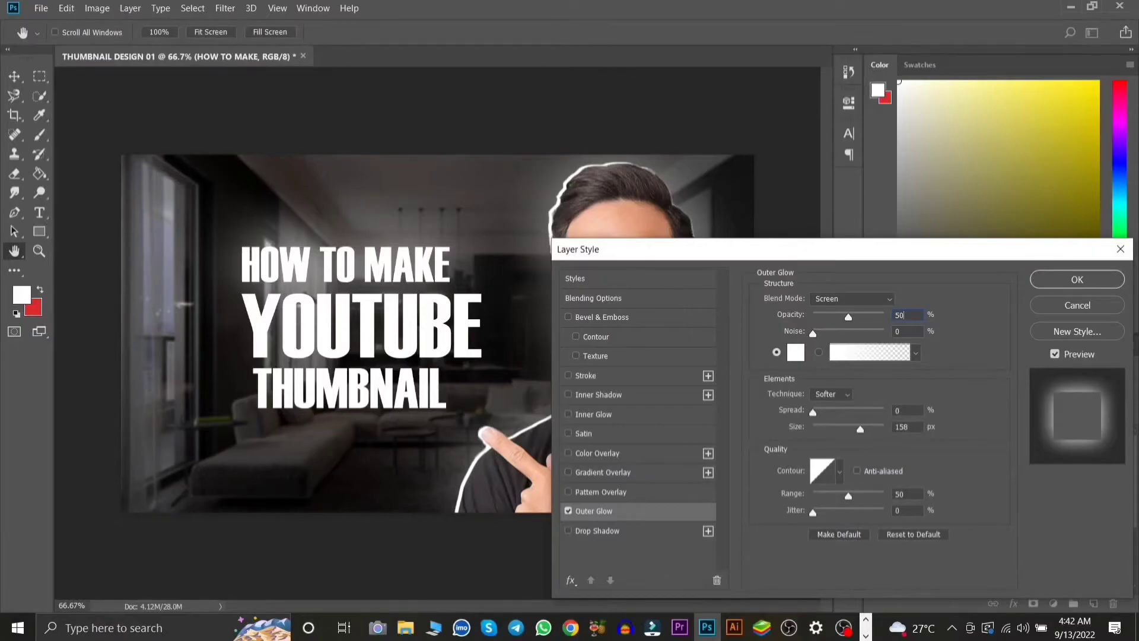
pyautogui.press('BackSpace')
pyautogui.press('BackSpace')
pyautogui.write('40')
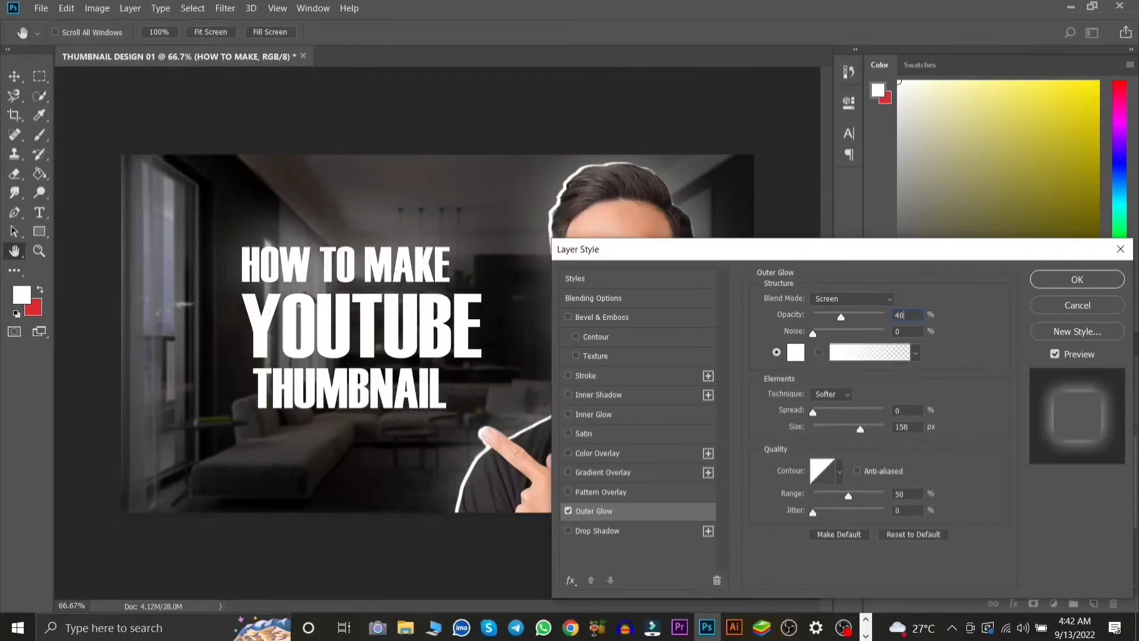
pyautogui.click(1097, 276)
# Enable a saturated yellow Outer Glow on the YOUTUBE layer at 30% opacity
pyautogui.click(1009, 455)
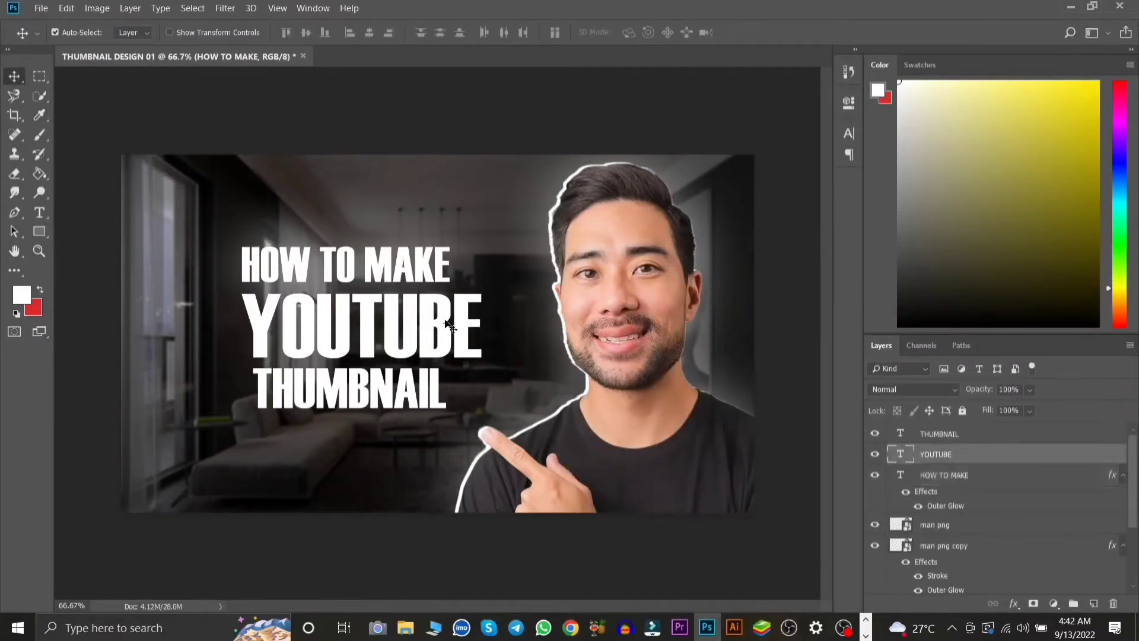
pyautogui.doubleClick(1023, 463)
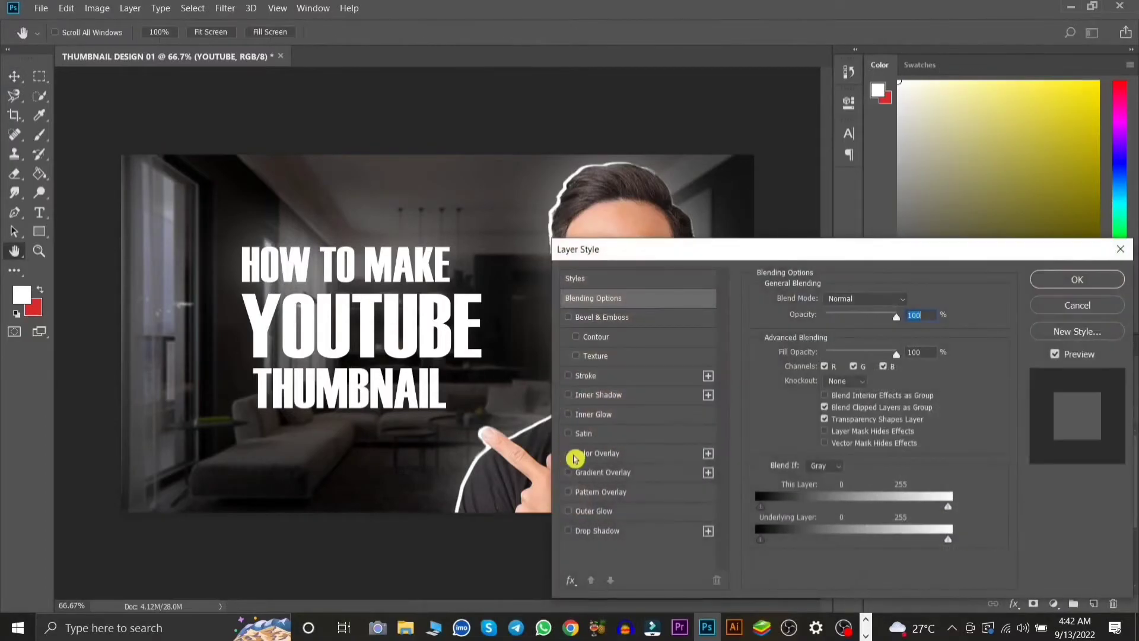
pyautogui.click(573, 514)
pyautogui.click(680, 511)
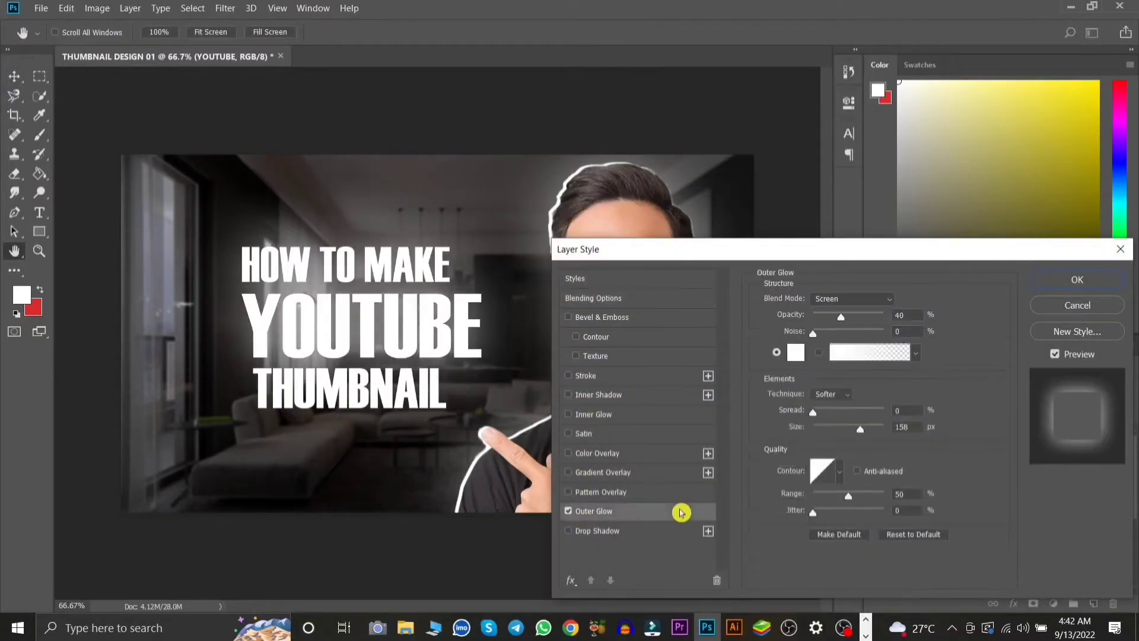
pyautogui.click(794, 353)
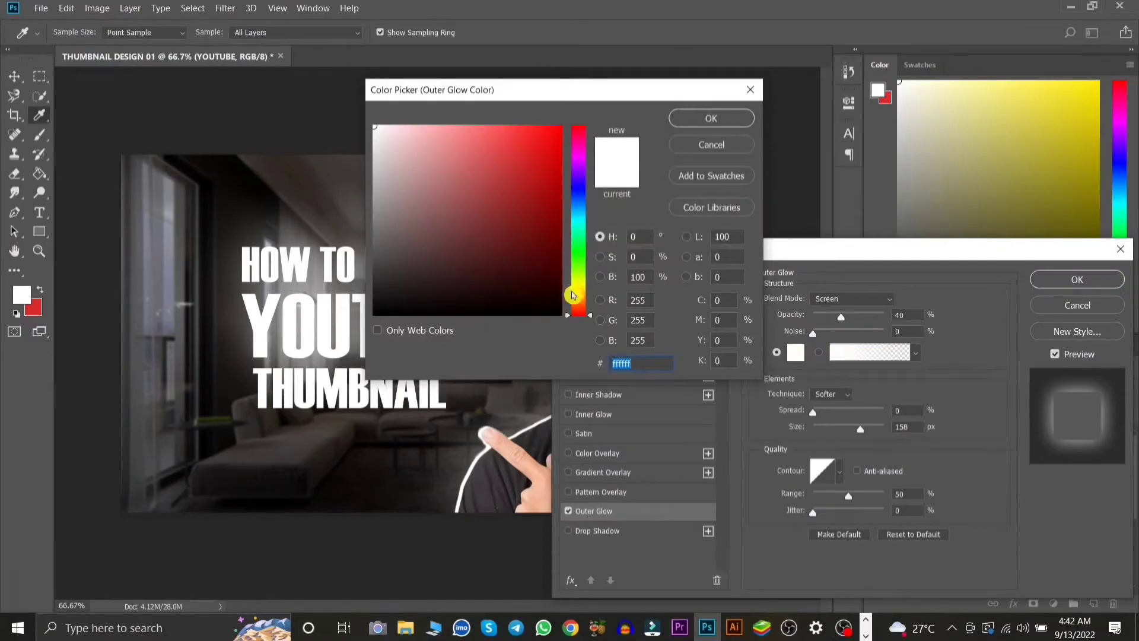
pyautogui.click(571, 281)
pyautogui.moveTo(498, 137); pyautogui.dragTo(526, 126)
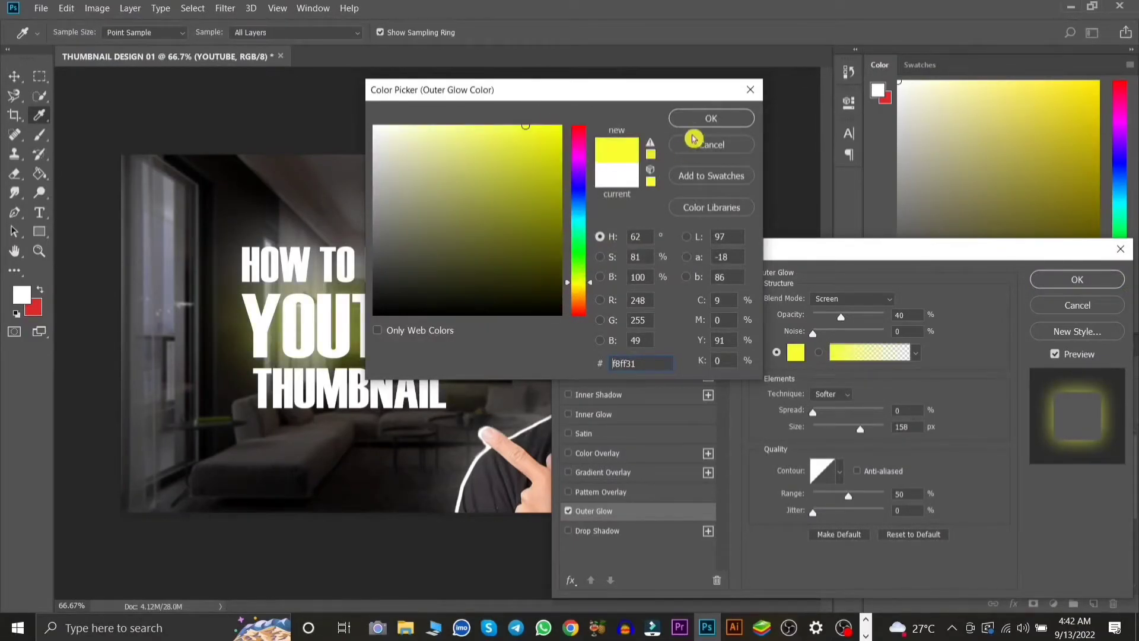
pyautogui.click(693, 118)
pyautogui.doubleClick(912, 315)
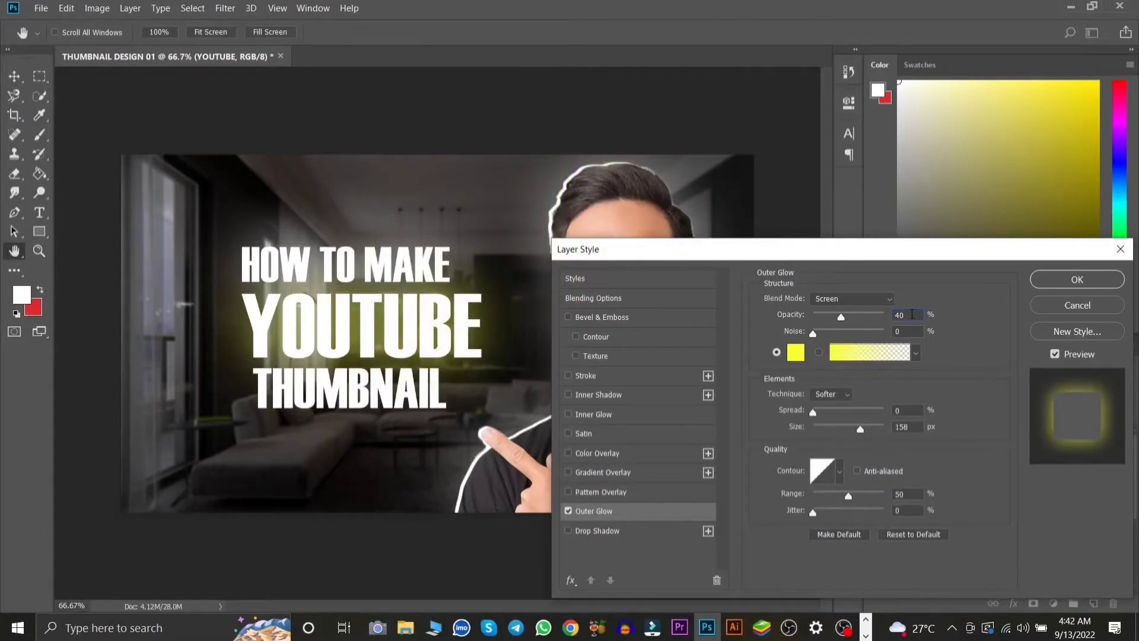
pyautogui.press('BackSpace')
pyautogui.write('0')
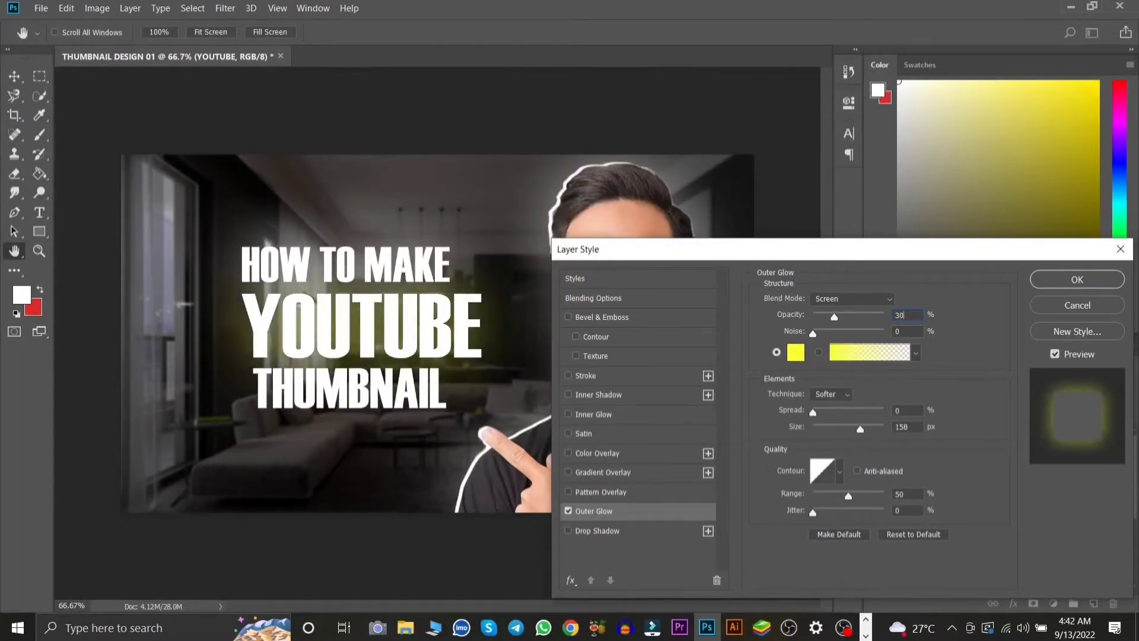
pyautogui.click(1037, 287)
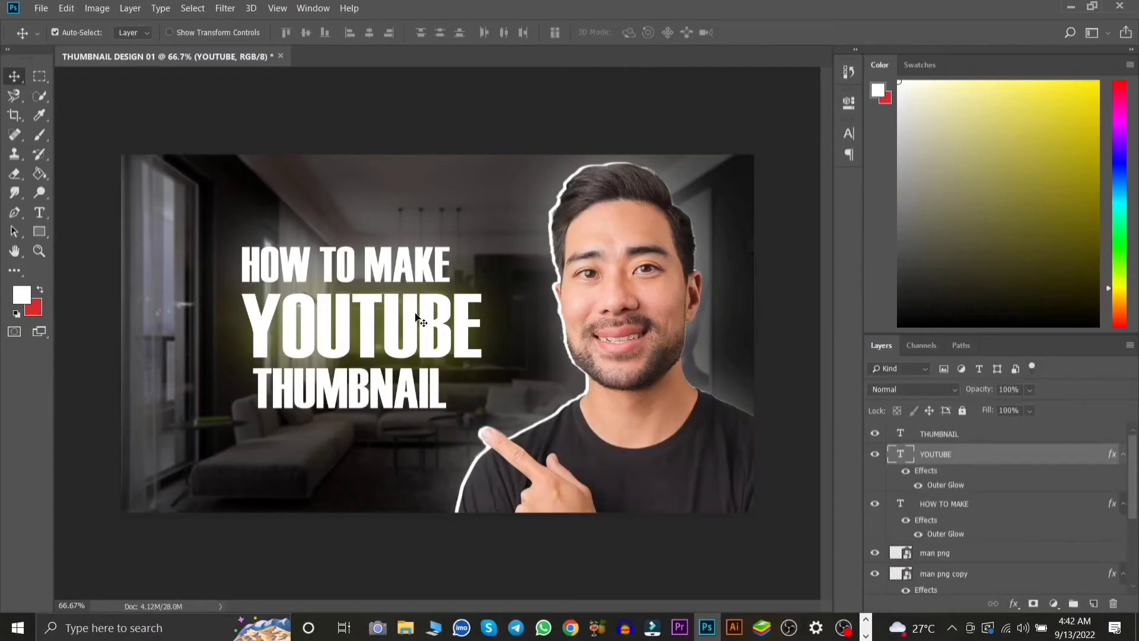
# Highlight the whole YOUTUBE word with the Type tool
pyautogui.click(39, 213)
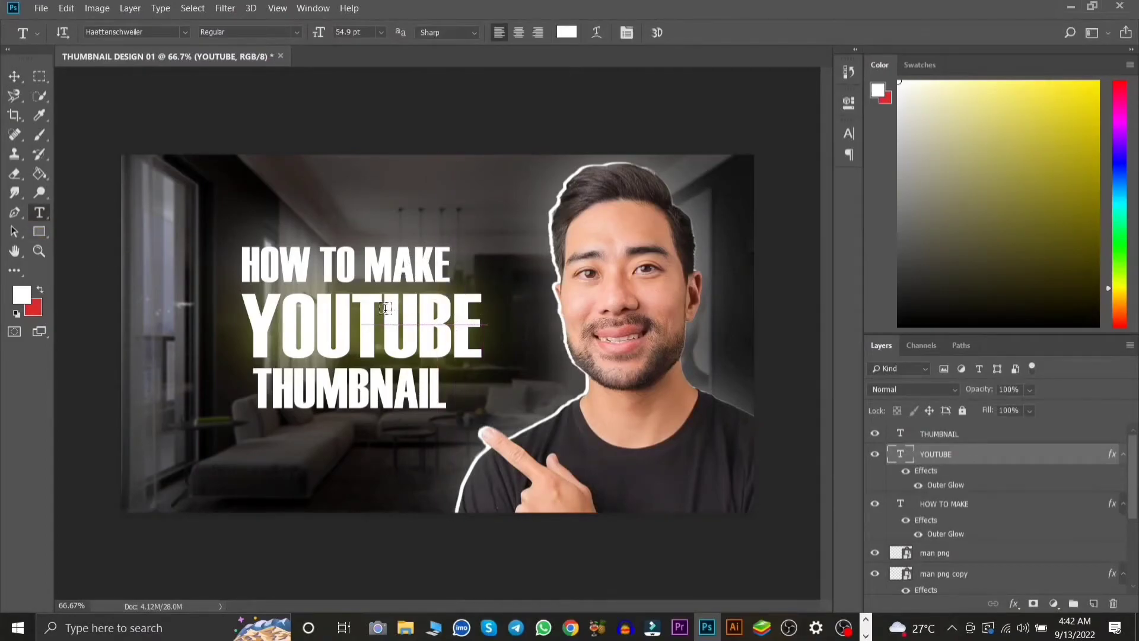
pyautogui.click(478, 320)
pyautogui.click(14, 76)
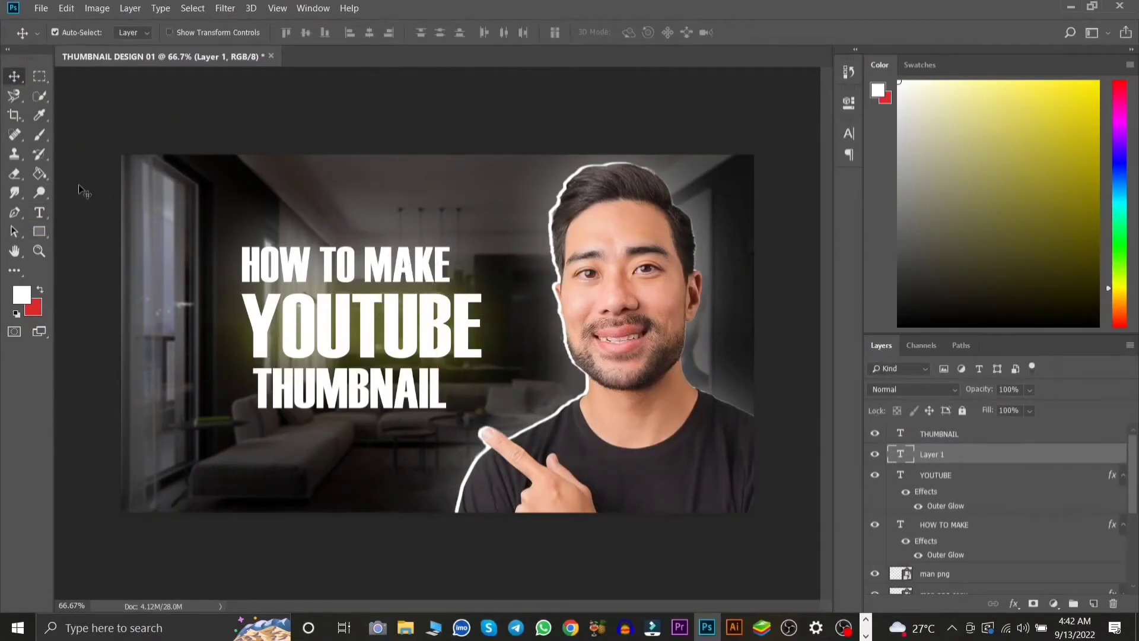
pyautogui.click(39, 212)
pyautogui.moveTo(482, 332); pyautogui.dragTo(226, 335)
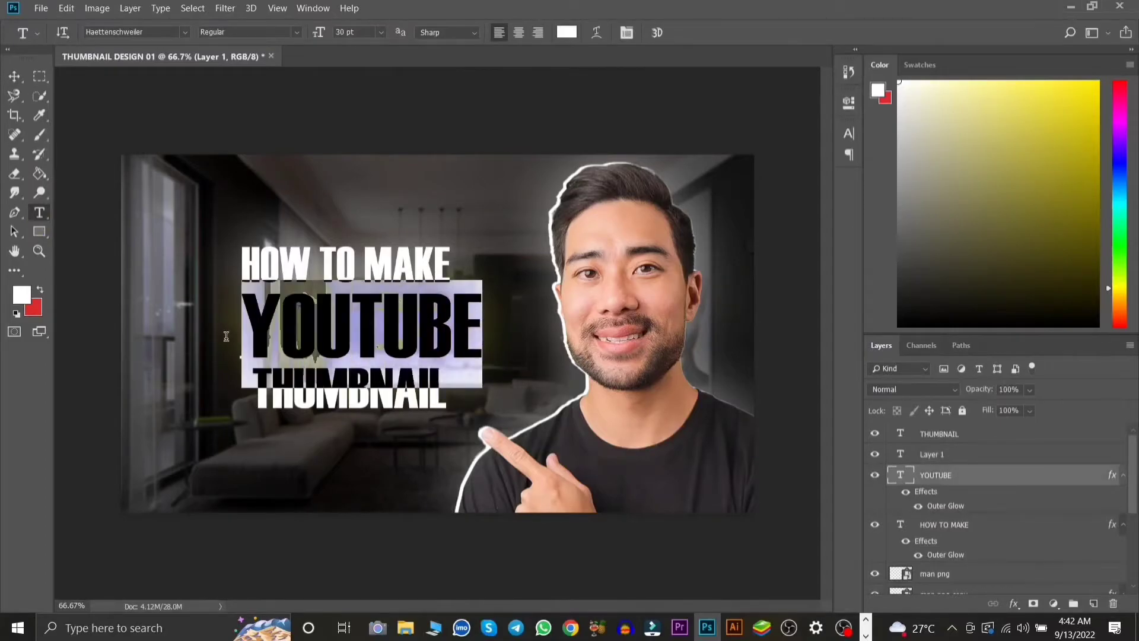
# Change the highlighted text colour to bright yellow fcff0d and commit the edit
pyautogui.click(567, 33)
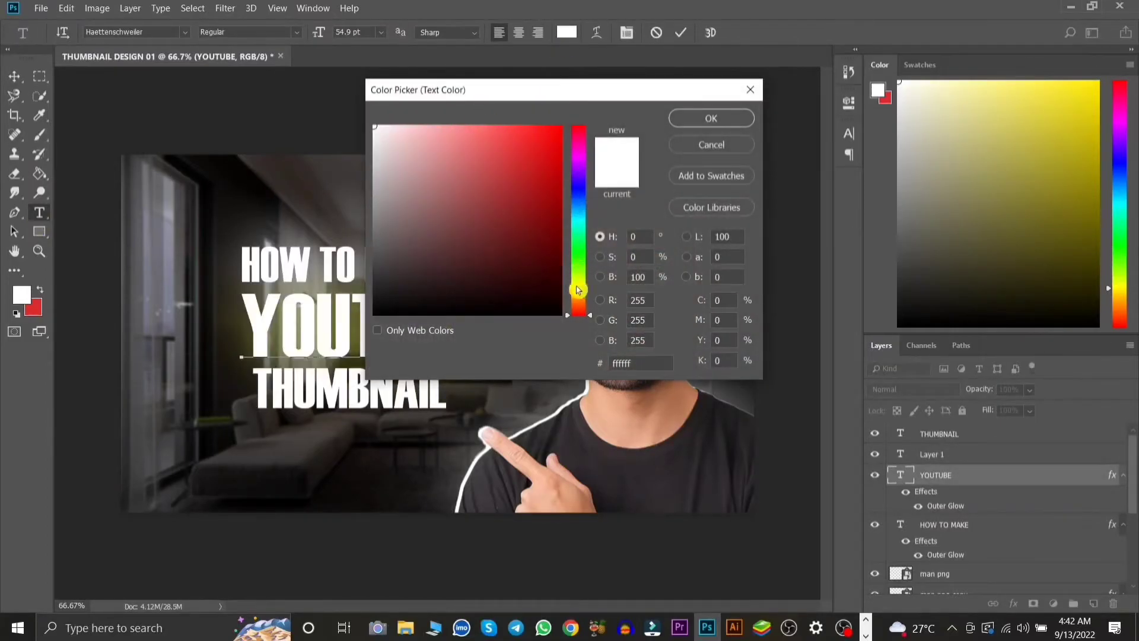
pyautogui.click(575, 284)
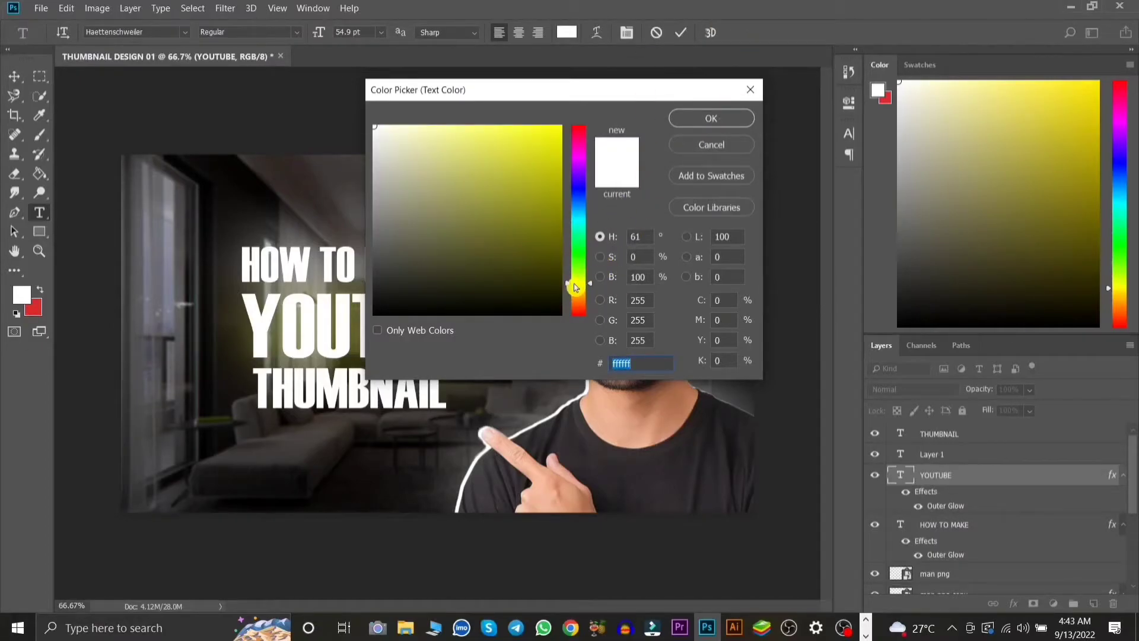
pyautogui.moveTo(535, 167); pyautogui.dragTo(547, 124)
pyautogui.click(712, 119)
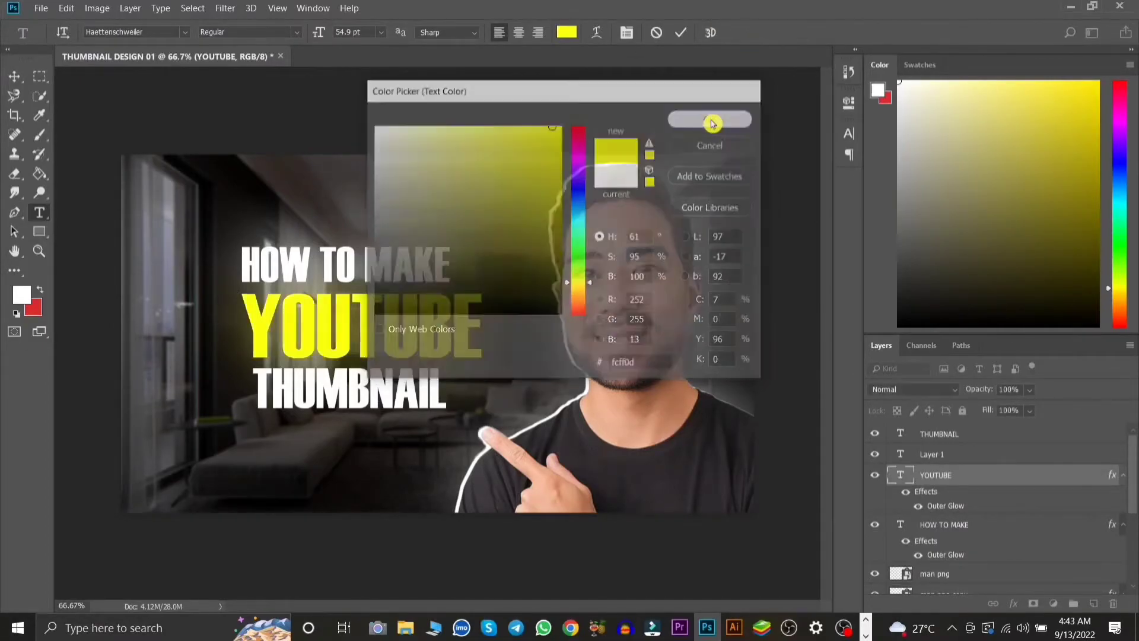
pyautogui.click(680, 32)
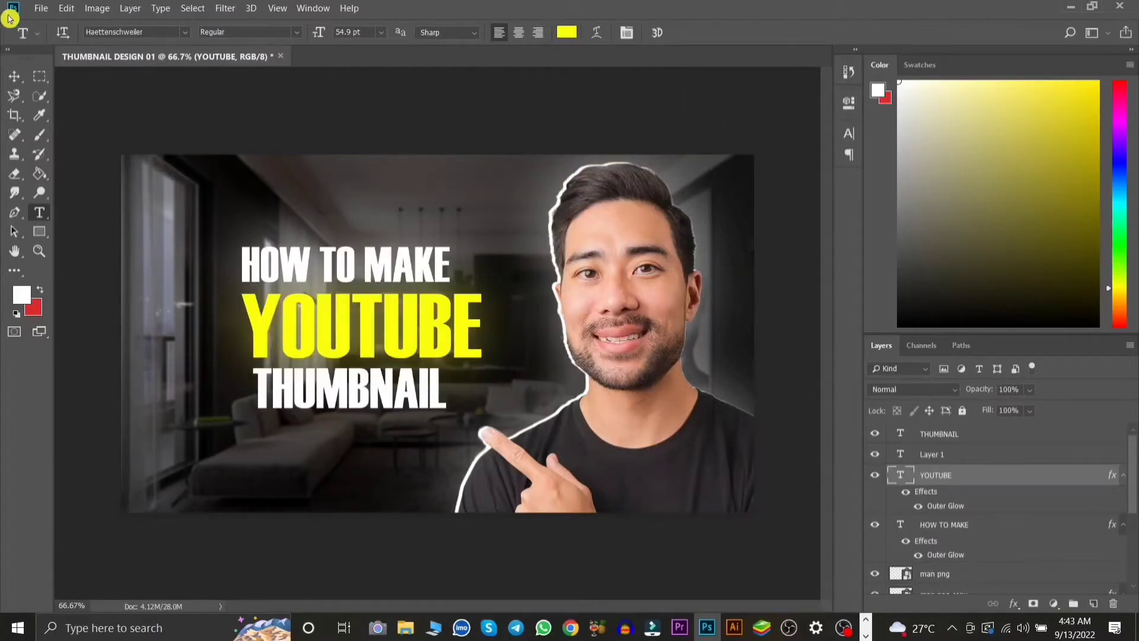
pyautogui.click(14, 76)
pyautogui.click(356, 386)
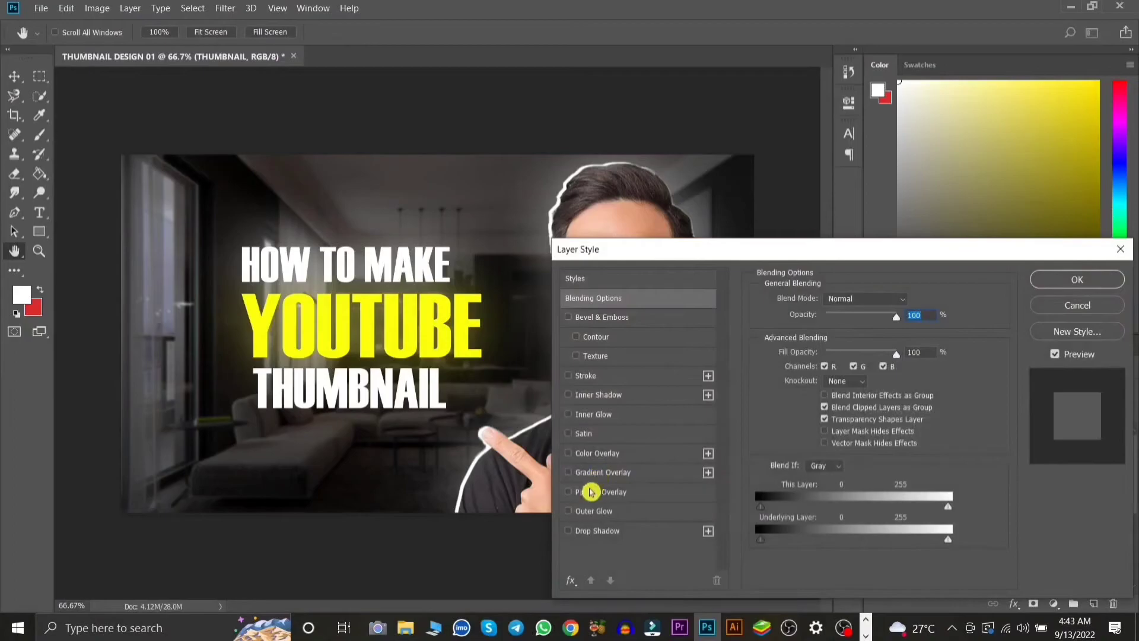
# Turn on an ffffff white Outer Glow for THUMBNAIL with opacity 40
pyautogui.click(569, 511)
pyautogui.click(667, 513)
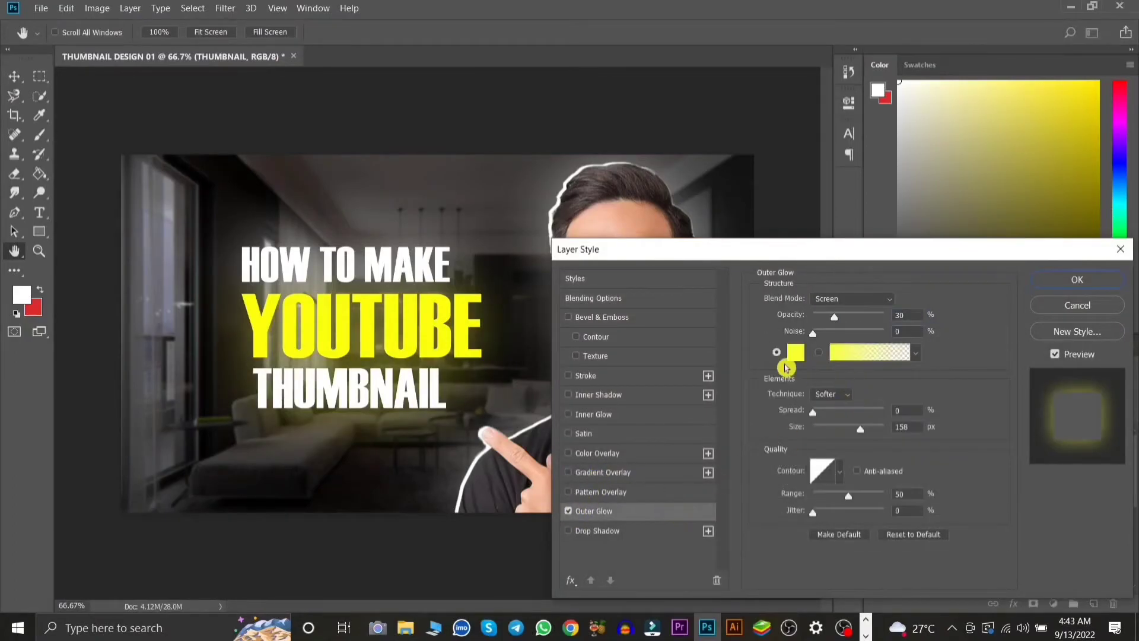
pyautogui.click(795, 352)
pyautogui.write('ffffff')
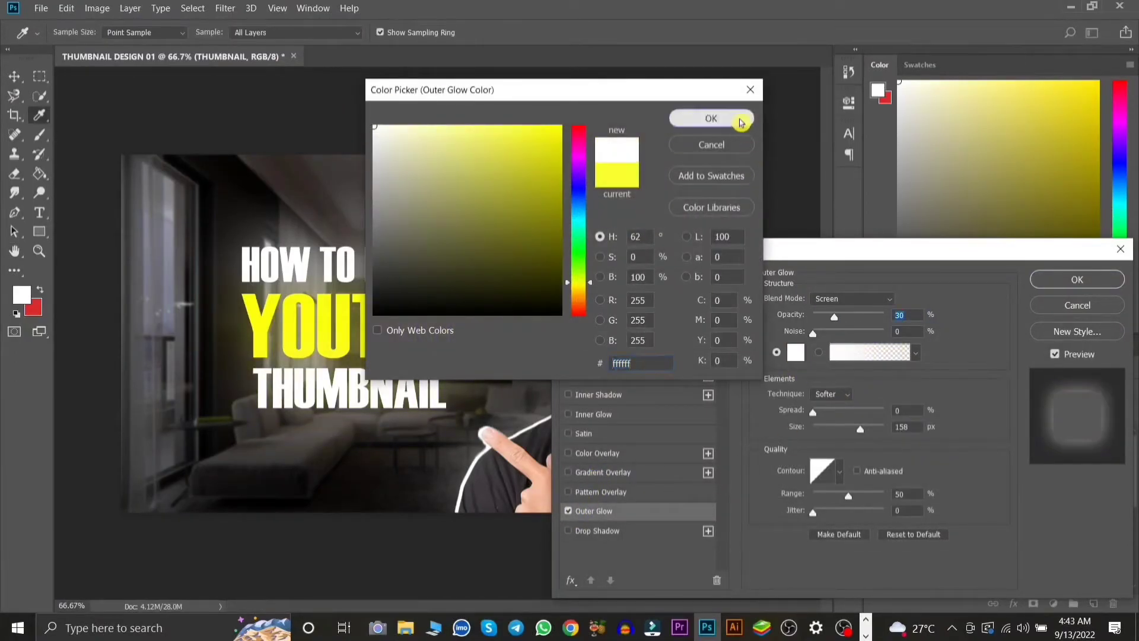
pyautogui.click(740, 118)
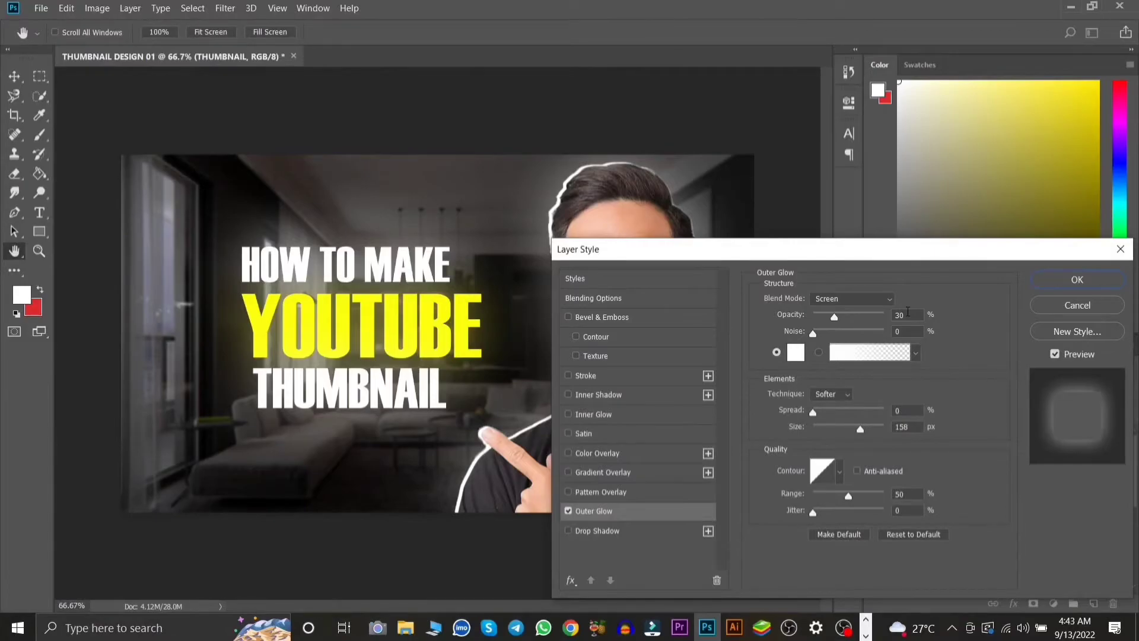
pyautogui.doubleClick(901, 314)
pyautogui.write('40')
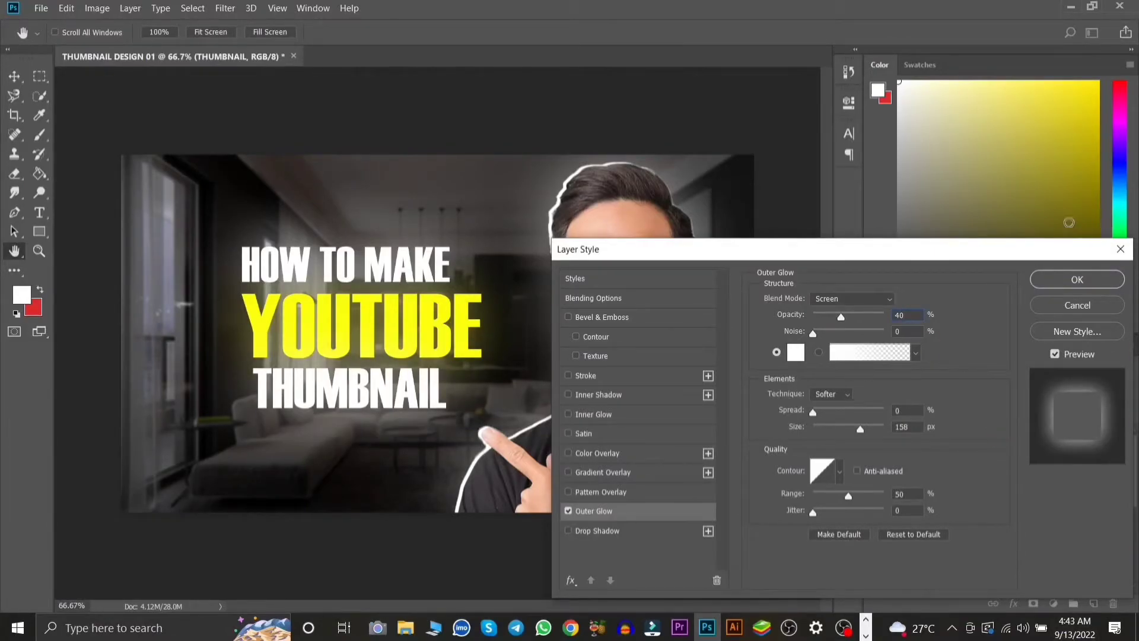
pyautogui.click(1116, 288)
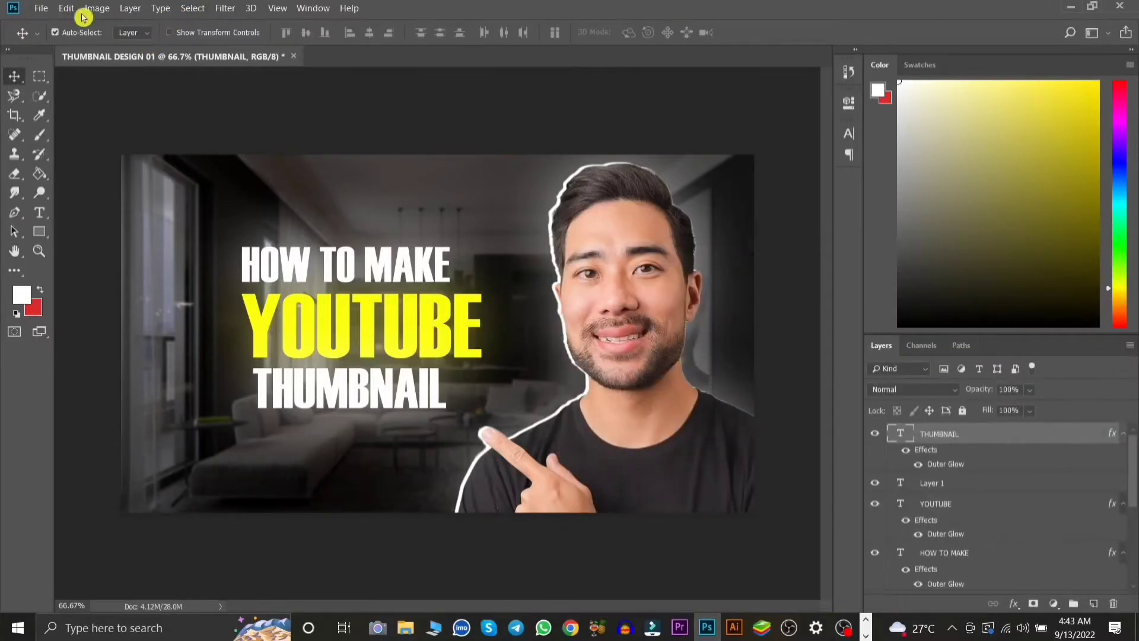
# Apply Lock All to the dark interior, man png copy and man png layers
pyautogui.scroll(-5, 997, 504)
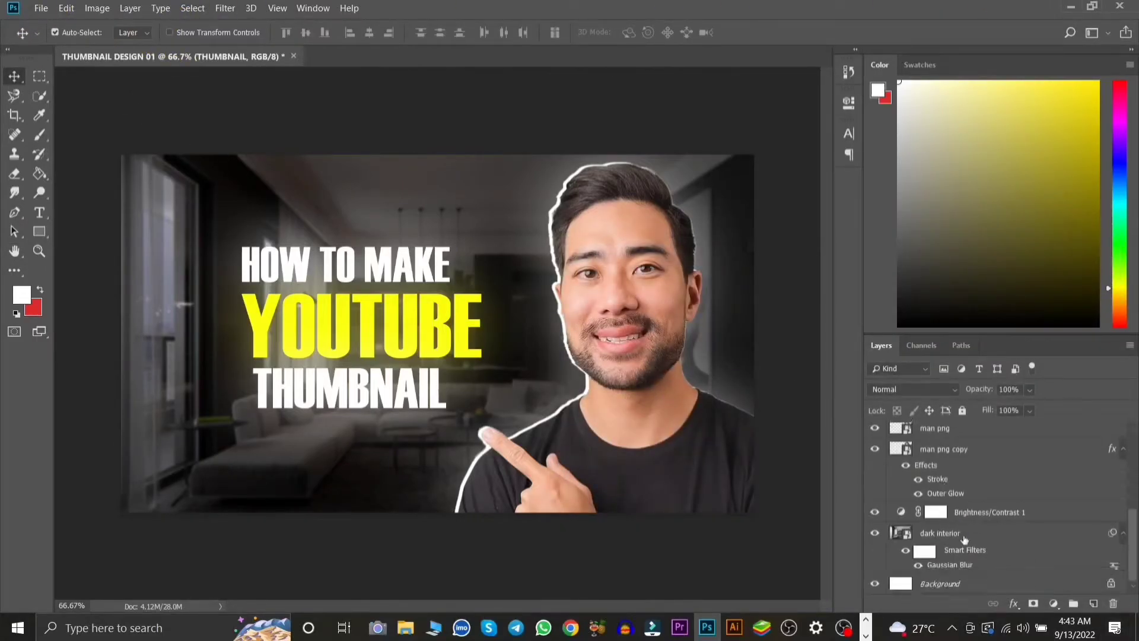
pyautogui.click(940, 532)
pyautogui.click(963, 411)
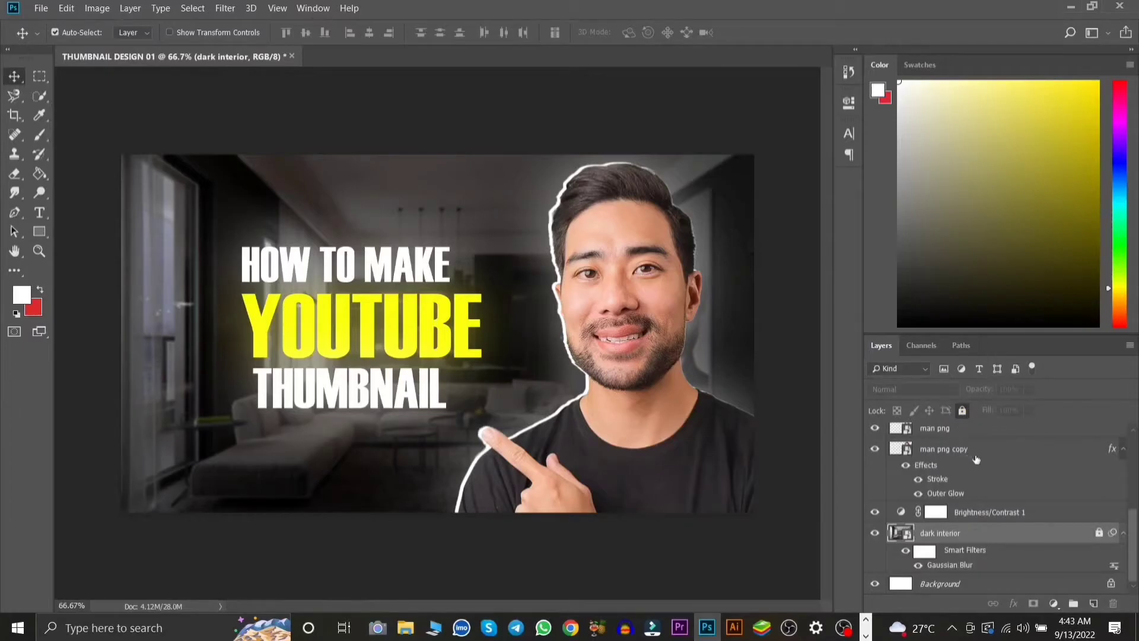
pyautogui.click(974, 454)
pyautogui.click(963, 410)
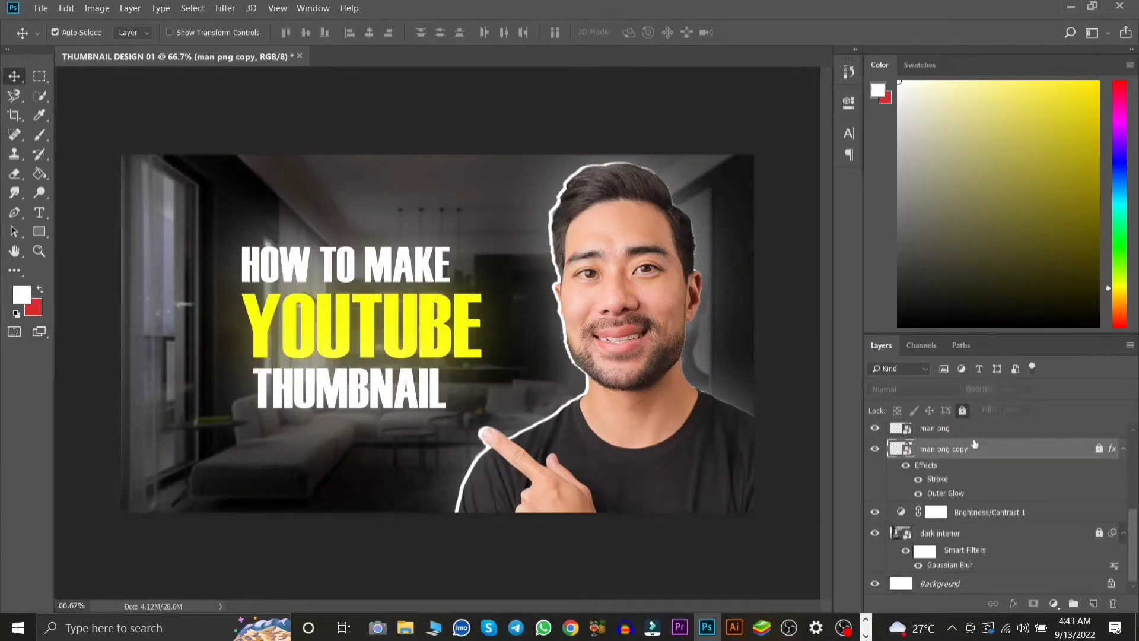
pyautogui.click(974, 428)
# Select the THUMBNAIL, Layer 1 and YOUTUBE layers together
pyautogui.scroll(2, 972, 451)
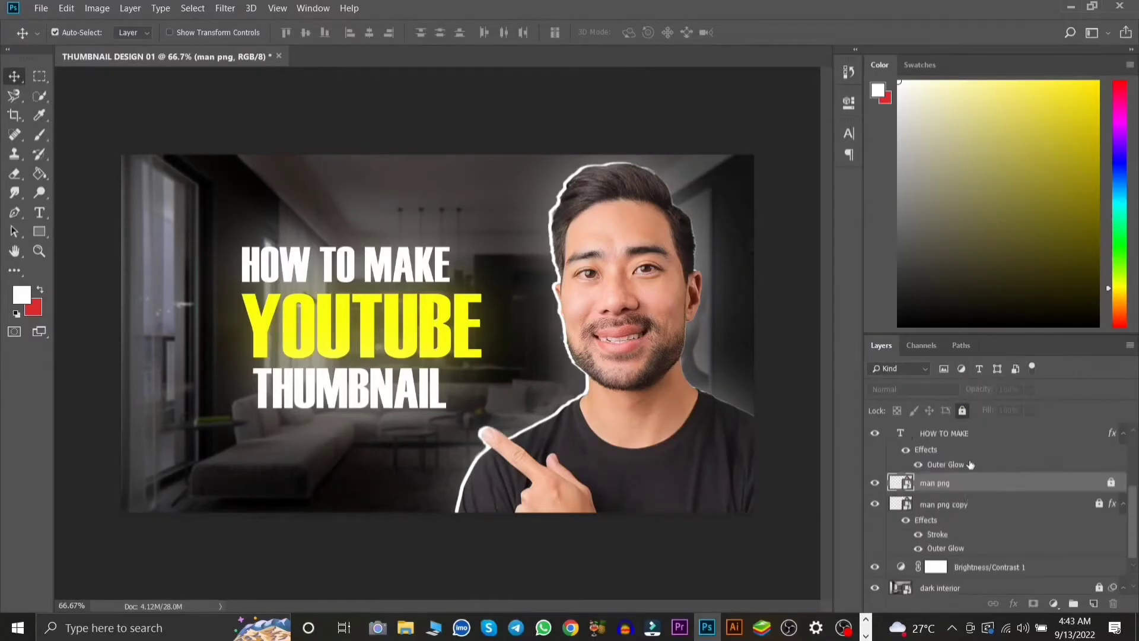
pyautogui.scroll(3, 973, 487)
pyautogui.scroll(-5, 974, 491)
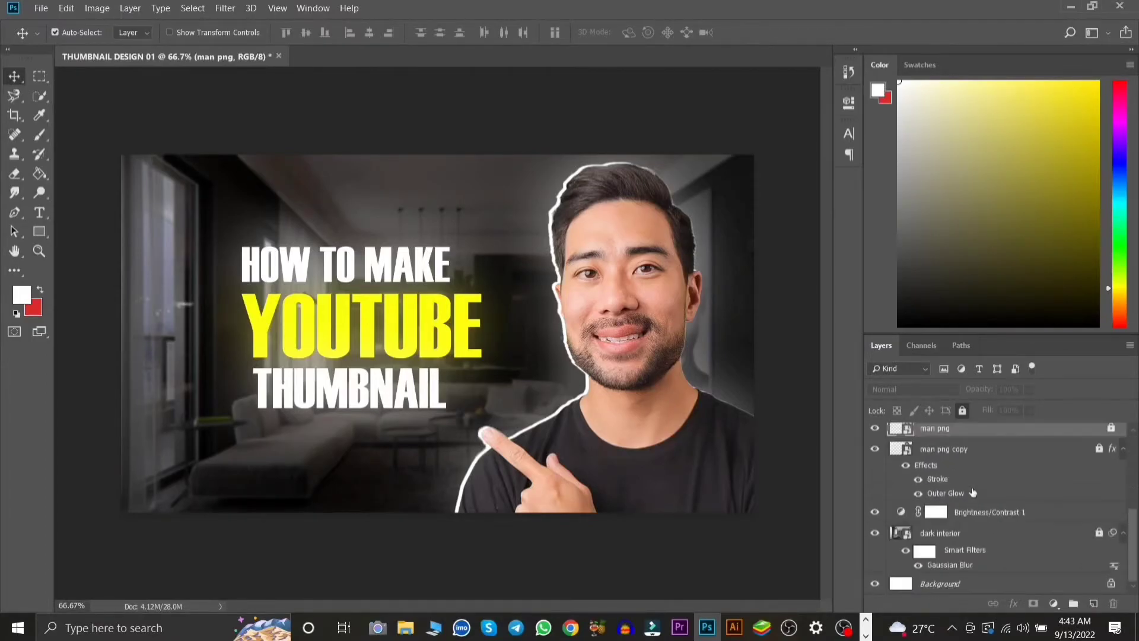
pyautogui.scroll(5, 1022, 510)
pyautogui.scroll(-5, 996, 499)
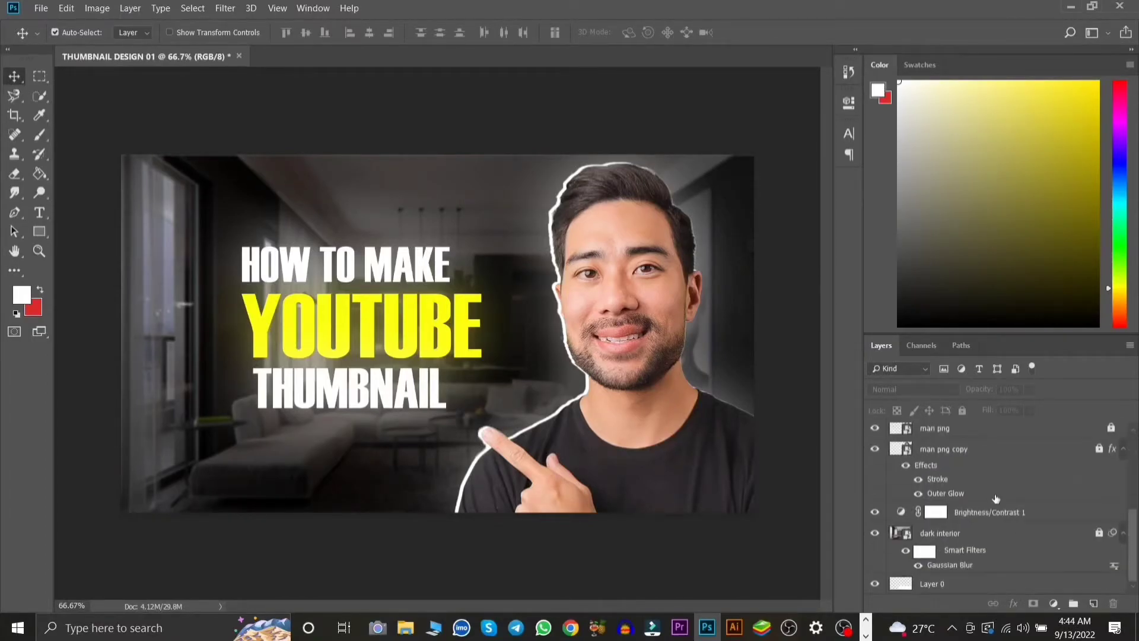
pyautogui.scroll(5, 993, 504)
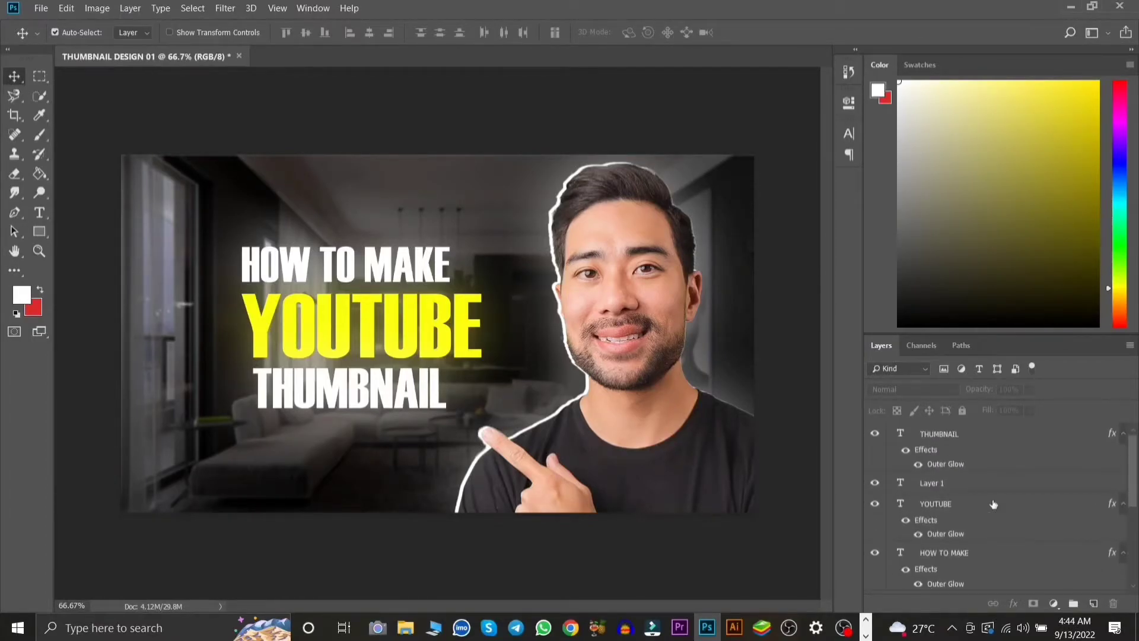
pyautogui.click(934, 440)
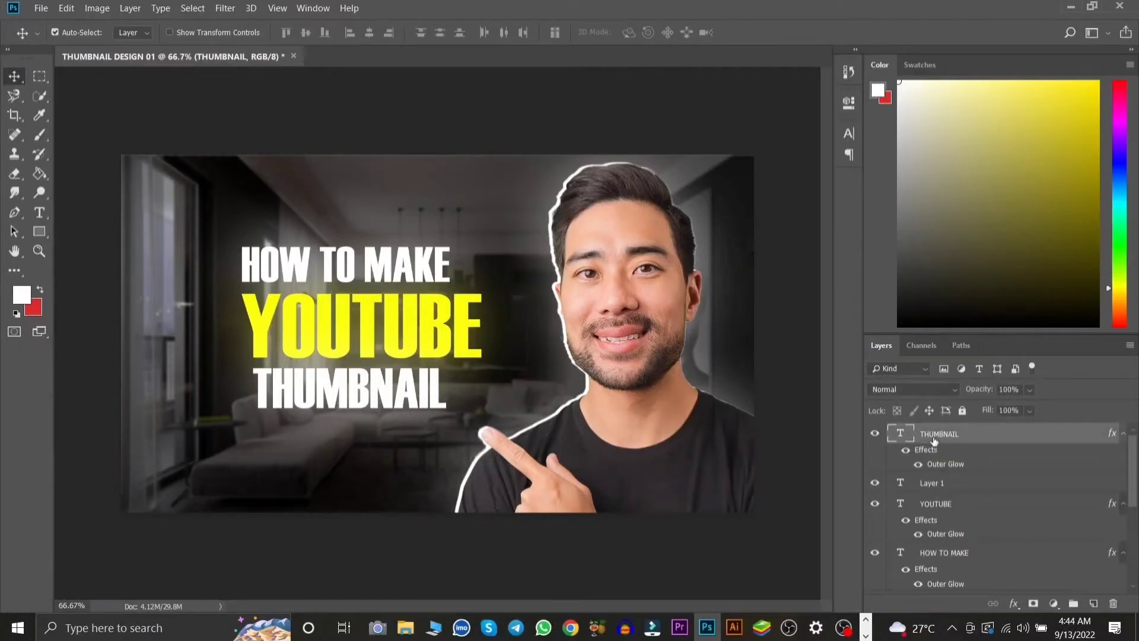
pyautogui.keyDown('shift'); pyautogui.click(965, 503); pyautogui.keyUp('shift')
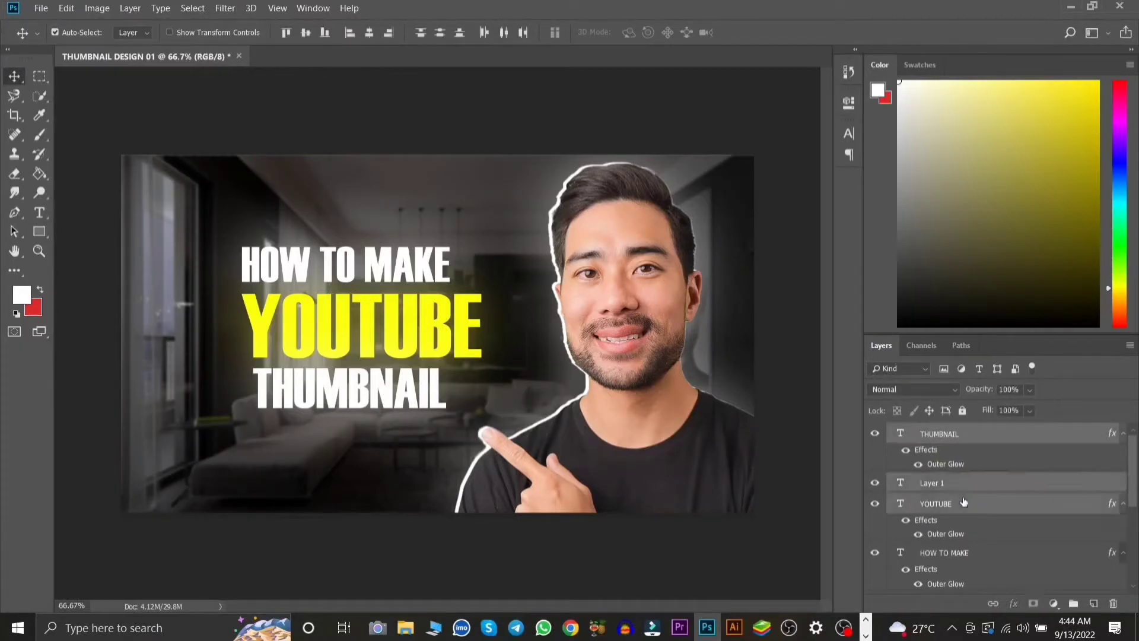
# Scale all the selected headline text layers, including HOW TO MAKE, up larger
pyautogui.keyDown('shift'); pyautogui.click(972, 552); pyautogui.keyUp('shift')
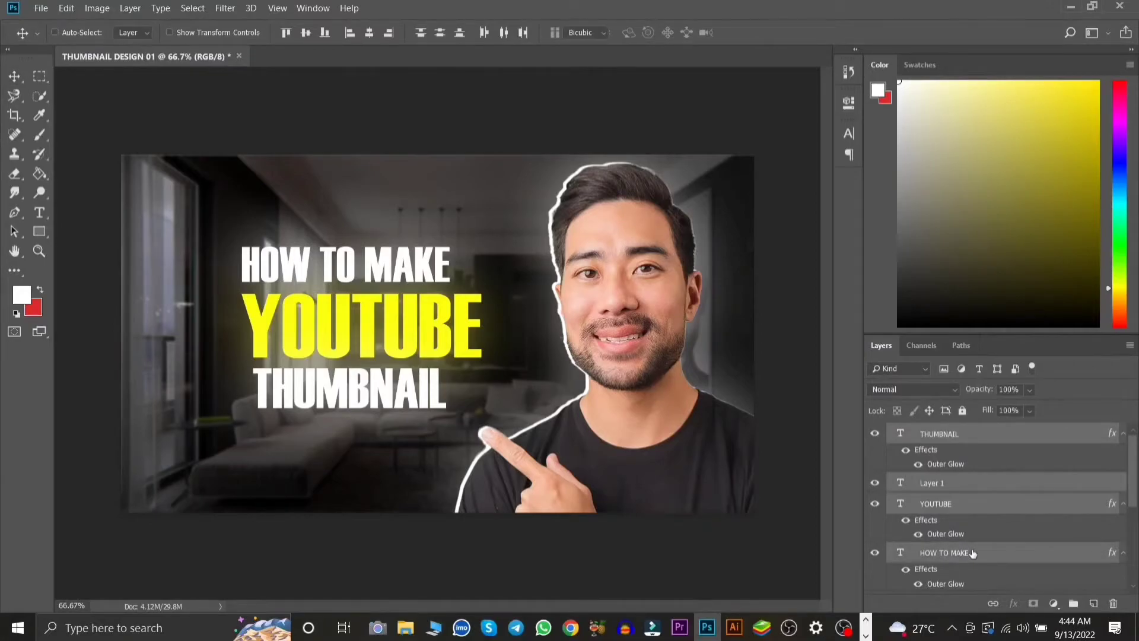
pyautogui.hotkey('ctrl', 't')
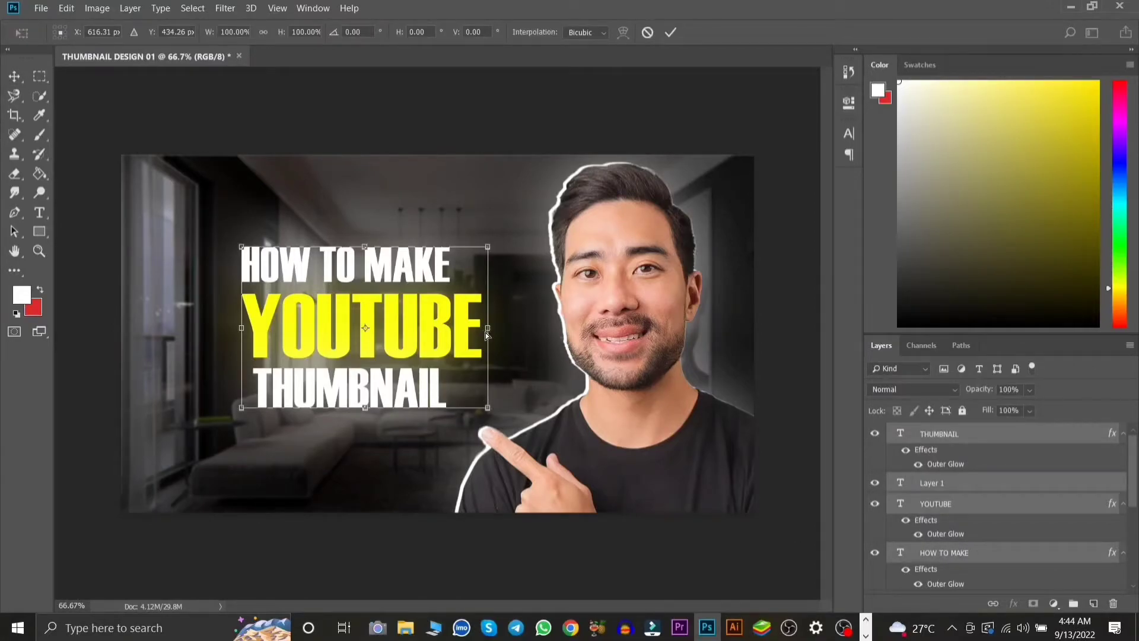
pyautogui.moveTo(488, 328); pyautogui.dragTo(498, 318)
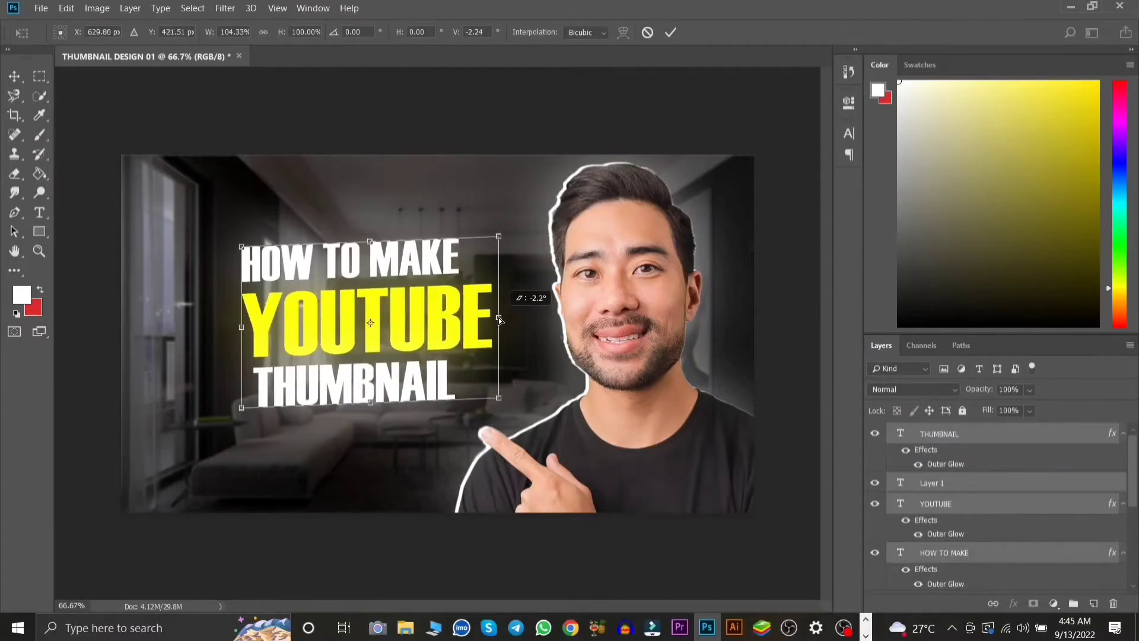
pyautogui.hotkey('ctrl', 'z')
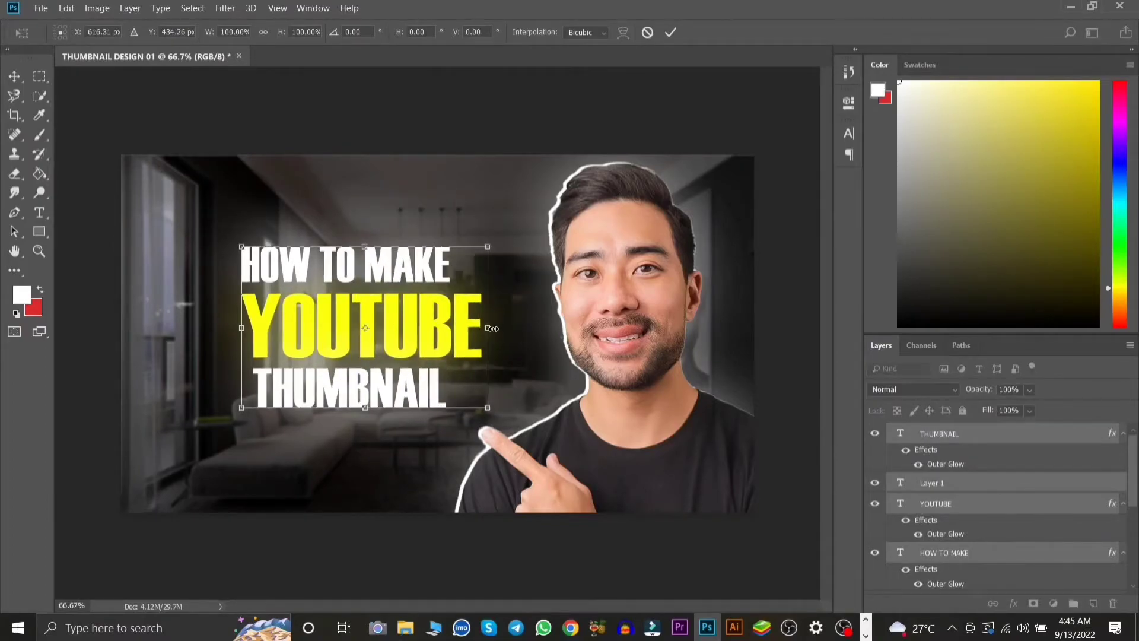
pyautogui.moveTo(490, 329); pyautogui.dragTo(494, 329)
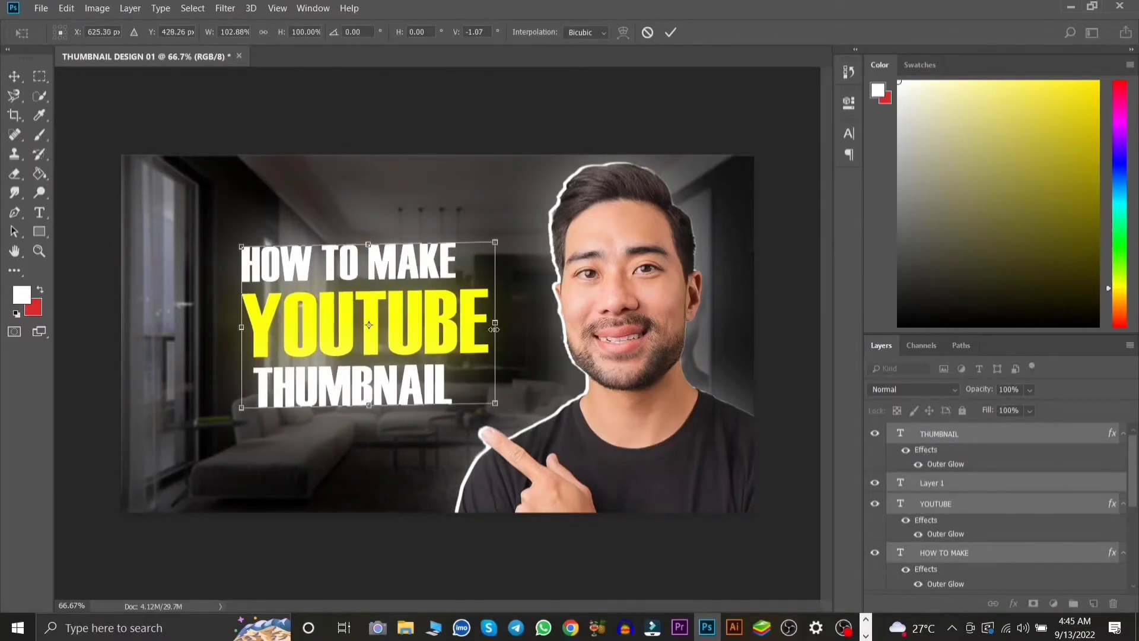
pyautogui.moveTo(497, 402); pyautogui.dragTo(526, 419)
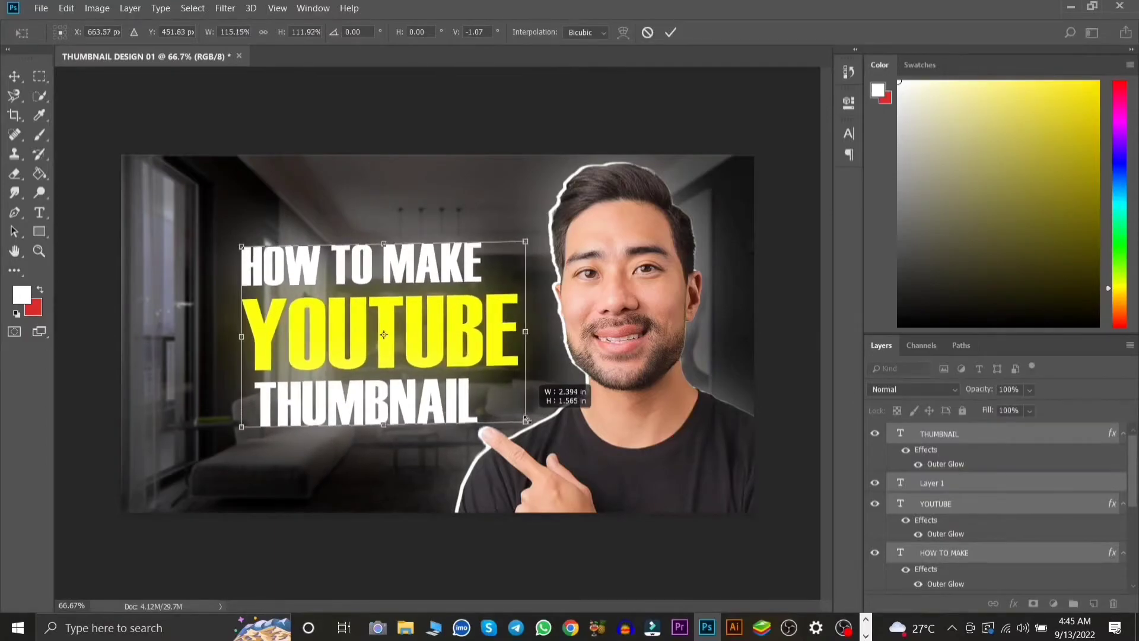
pyautogui.click(670, 33)
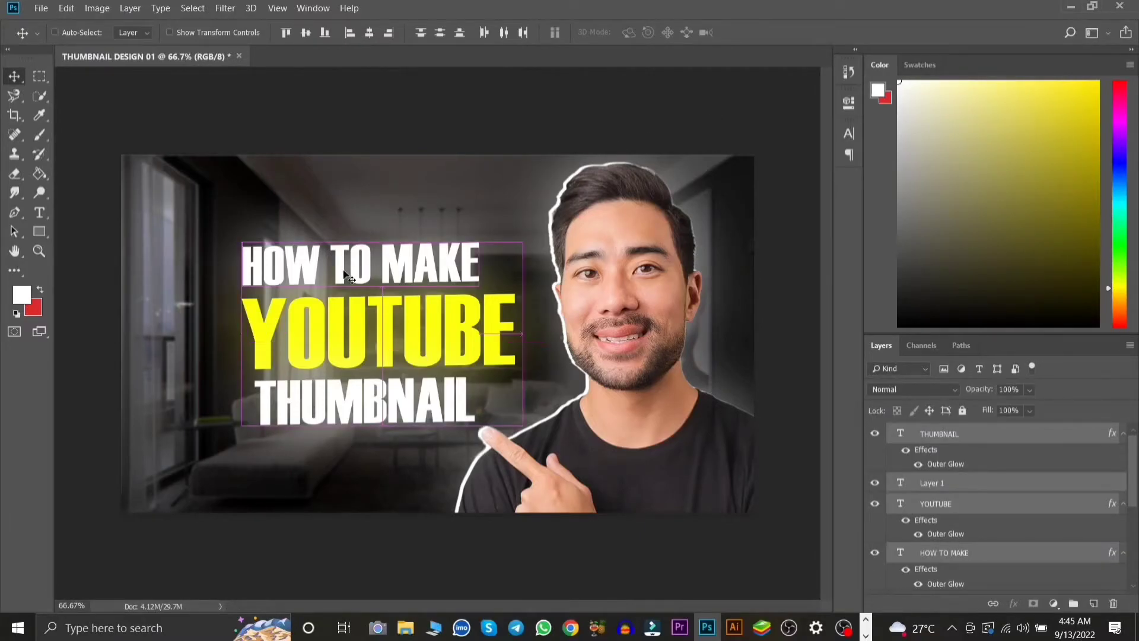
pyautogui.hotkey('ctrl', 't')
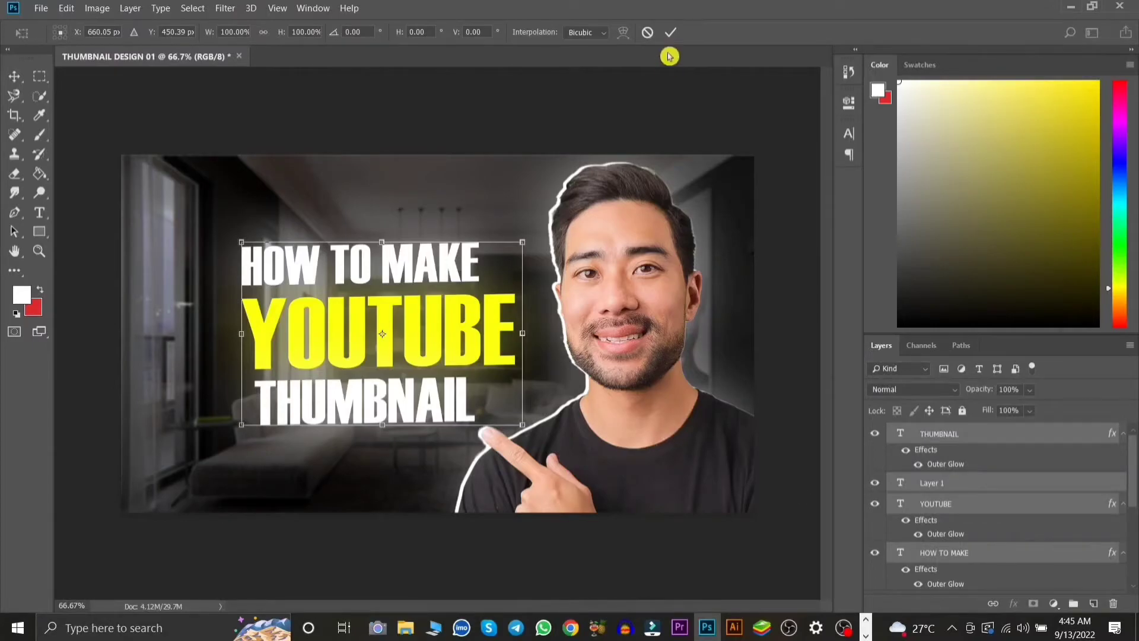
pyautogui.click(670, 32)
# Shrink HOW TO MAKE to about 93% and nudge it down toward YOUTUBE
pyautogui.click(1008, 556)
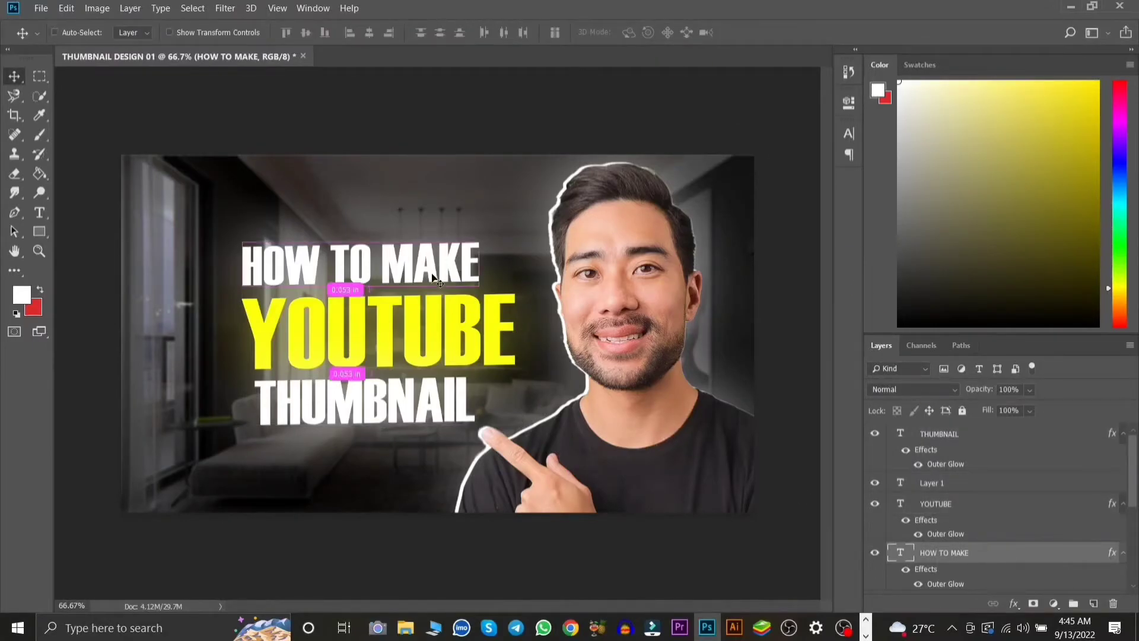
pyautogui.hotkey('ctrl', 't')
pyautogui.moveTo(481, 305); pyautogui.dragTo(462, 315)
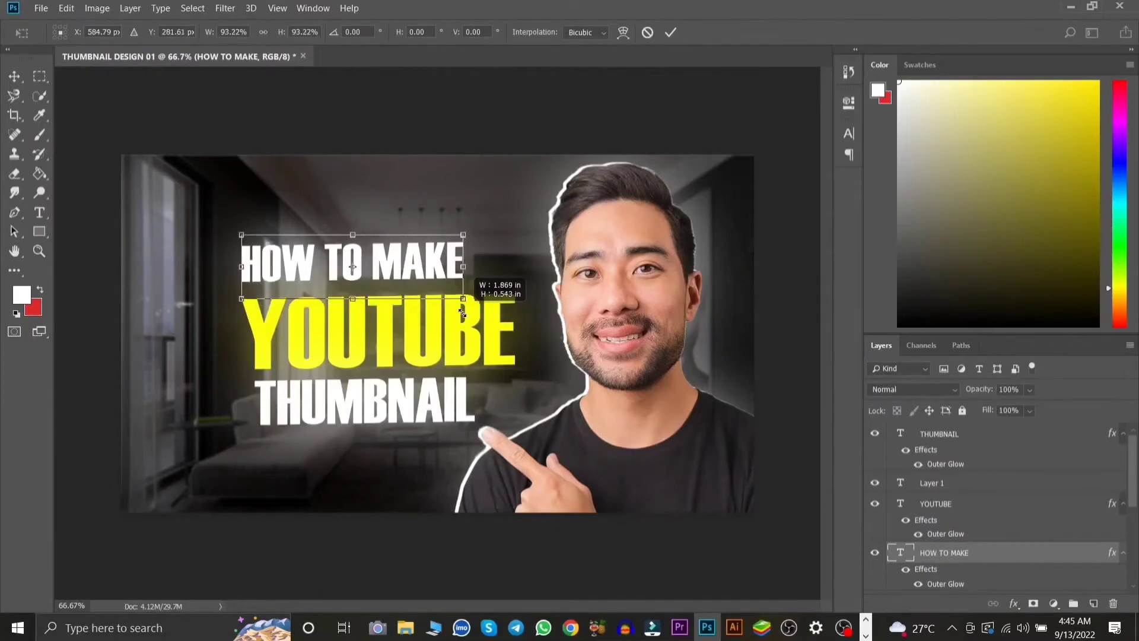
pyautogui.press('Down')
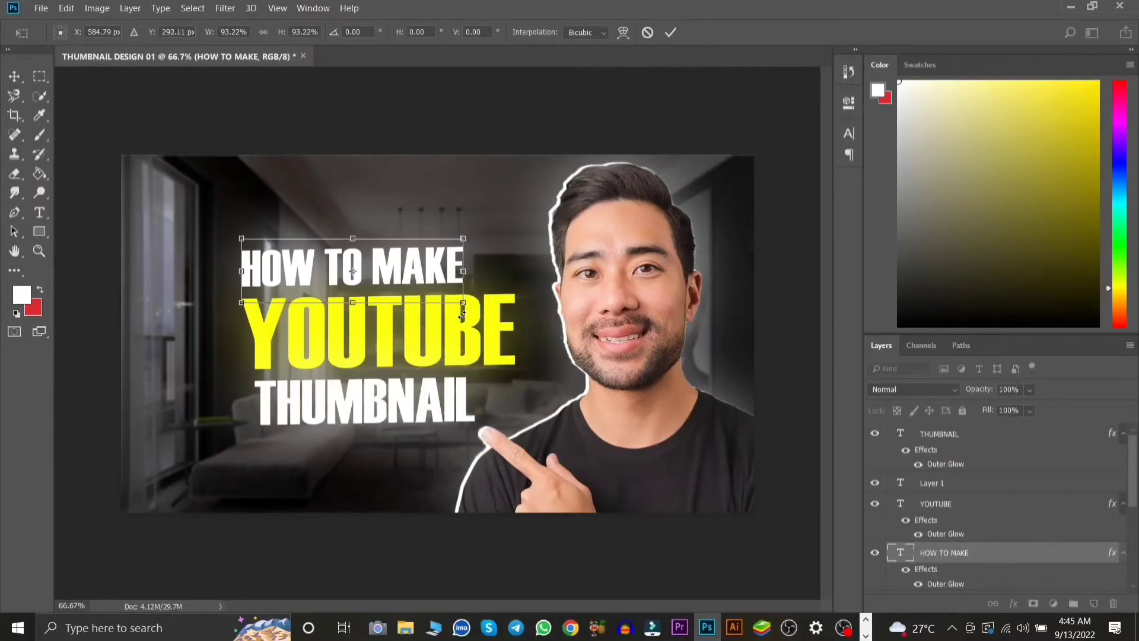
pyautogui.press('Down')
pyautogui.press('Down')
pyautogui.press('Down')
pyautogui.press('Down')
pyautogui.press('Down')
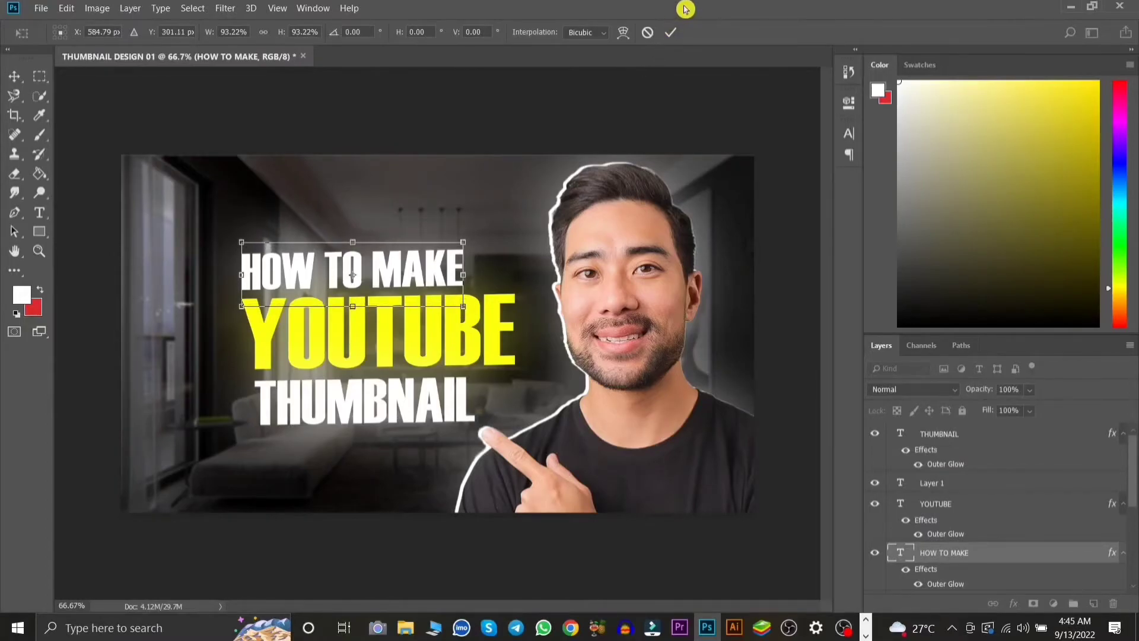
pyautogui.click(671, 32)
pyautogui.click(431, 409)
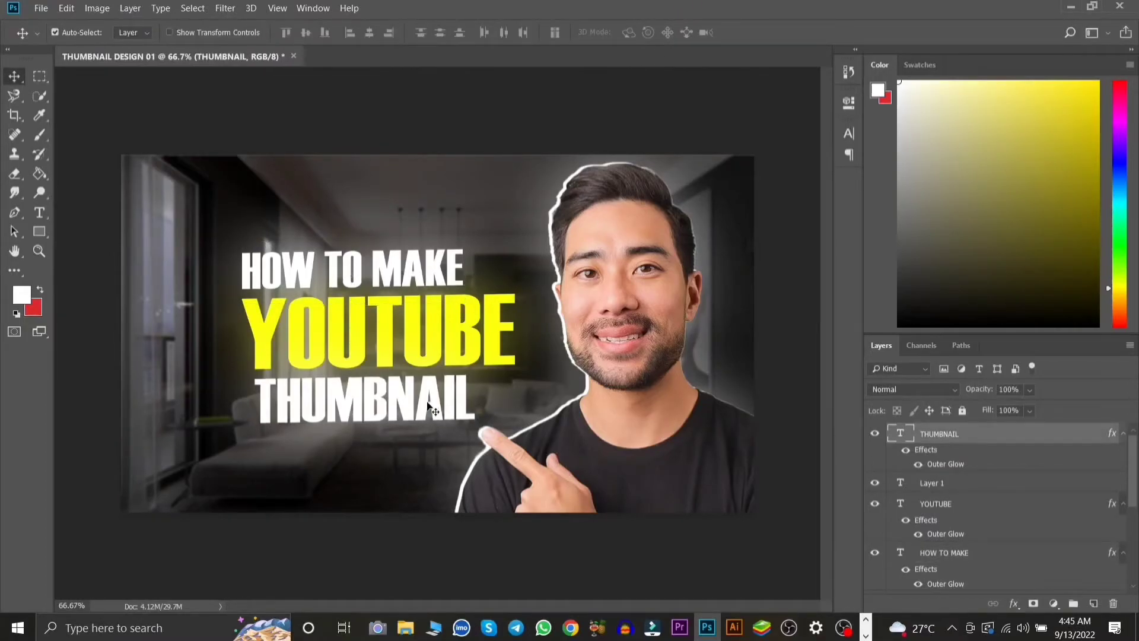
pyautogui.click(55, 9)
# Place the fire sparks image as an embedded layer at 30% opacity in Screen mode
pyautogui.click(119, 276)
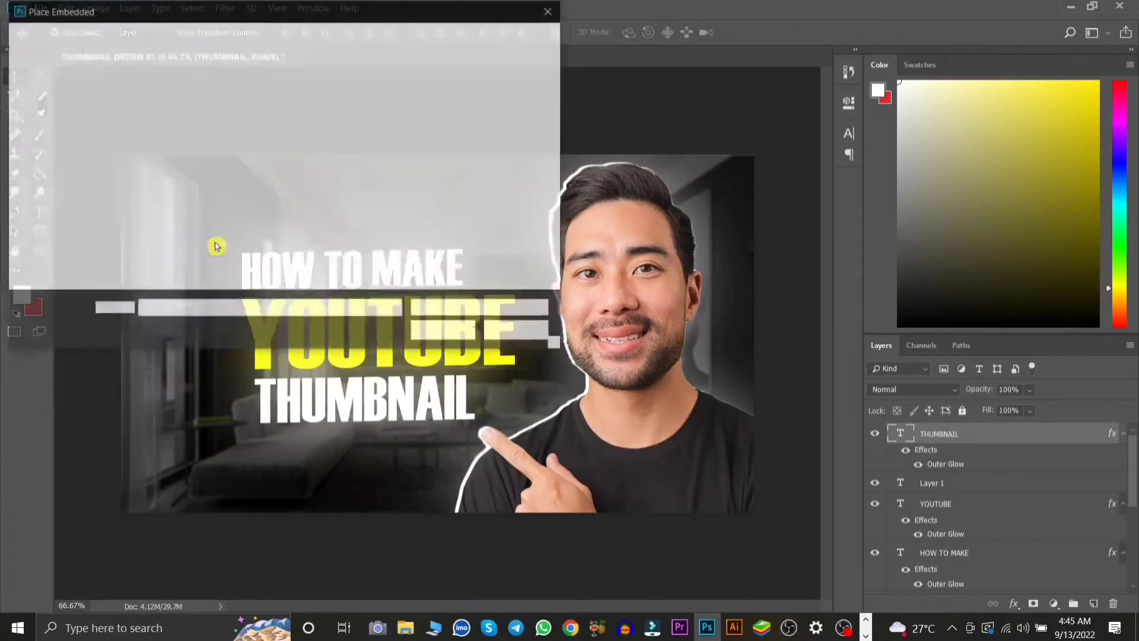
pyautogui.moveTo(343, 133)
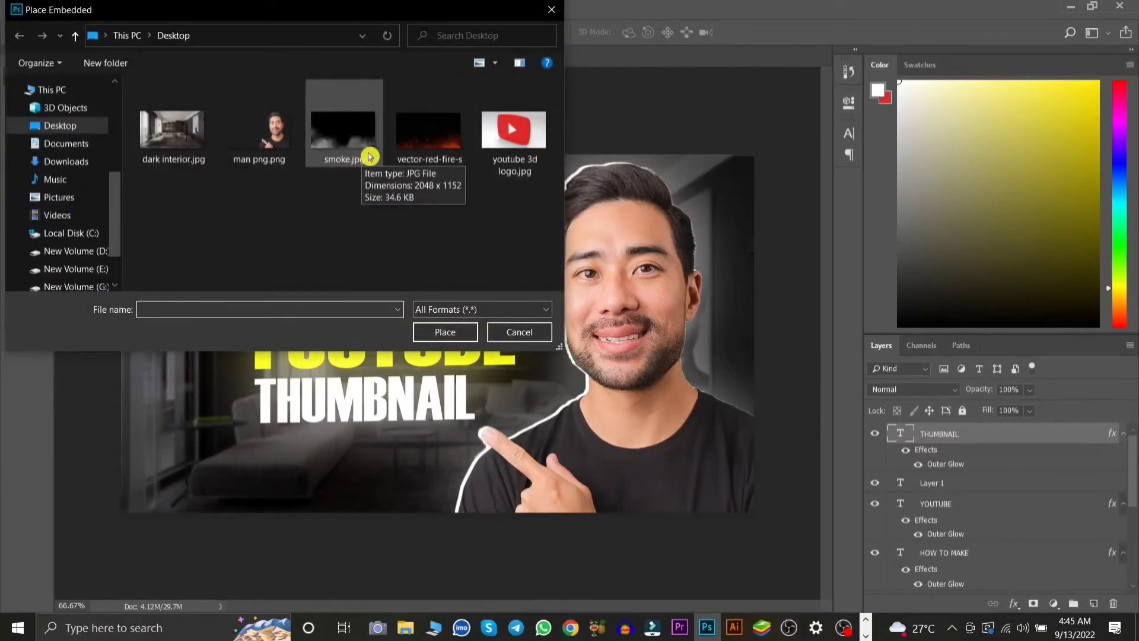
pyautogui.doubleClick(427, 155)
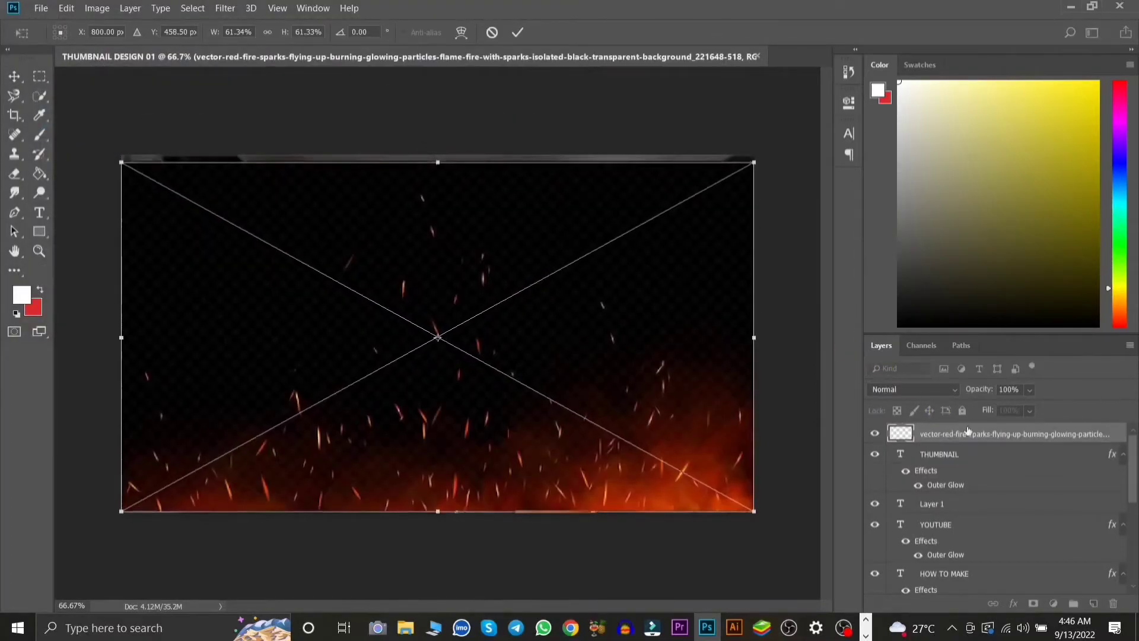
pyautogui.write('1')
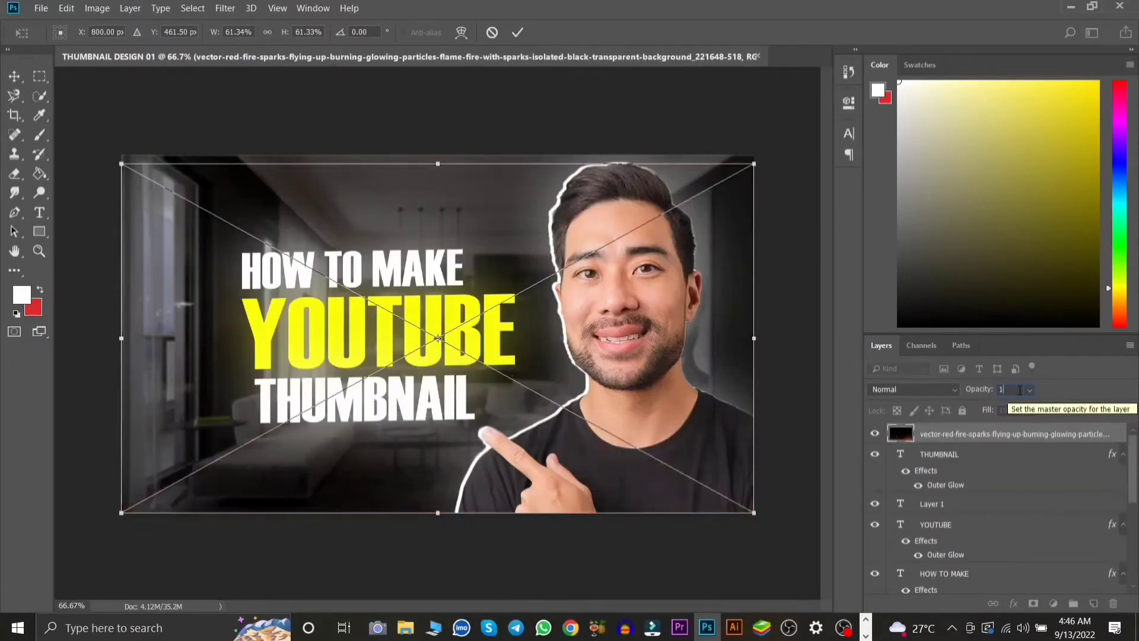
pyautogui.write('30')
pyautogui.press('Return')
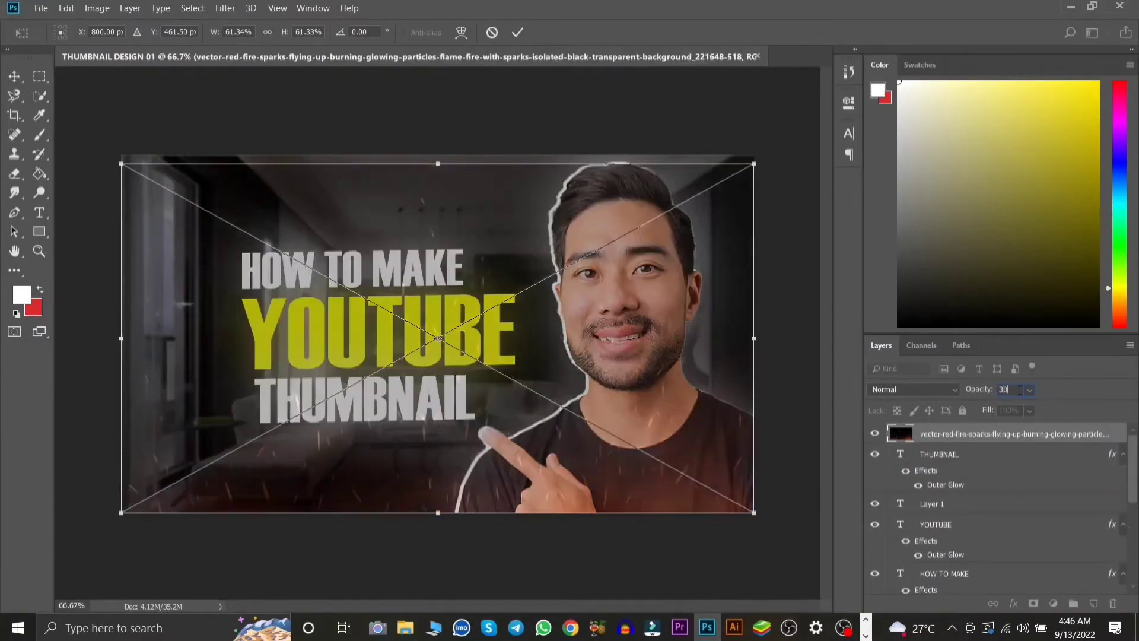
pyautogui.click(935, 386)
pyautogui.click(898, 137)
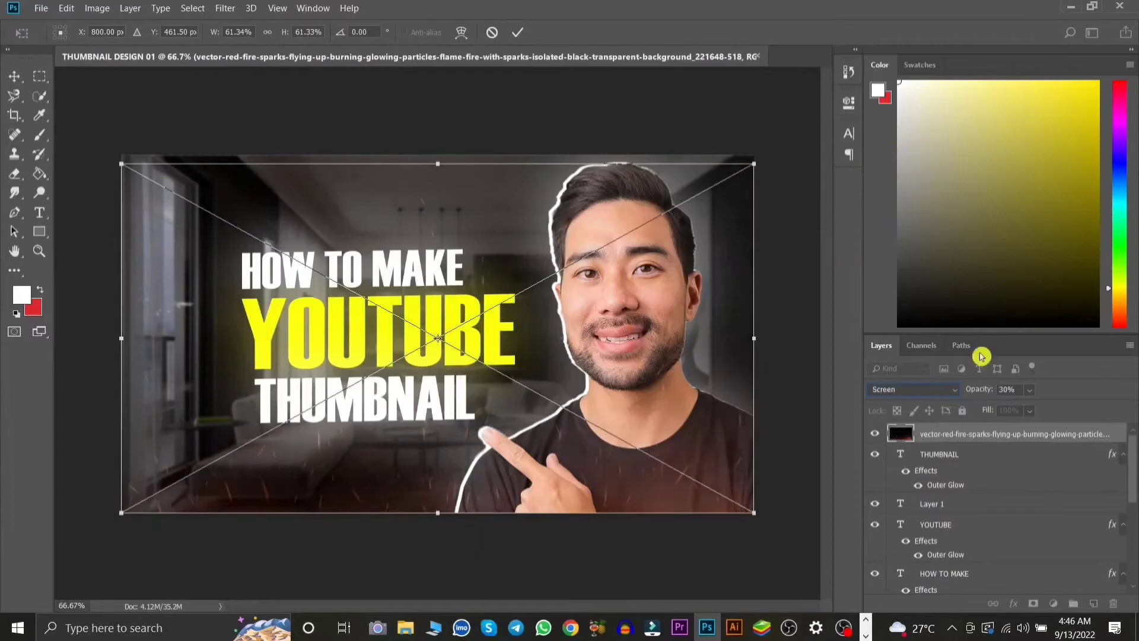
pyautogui.click(517, 32)
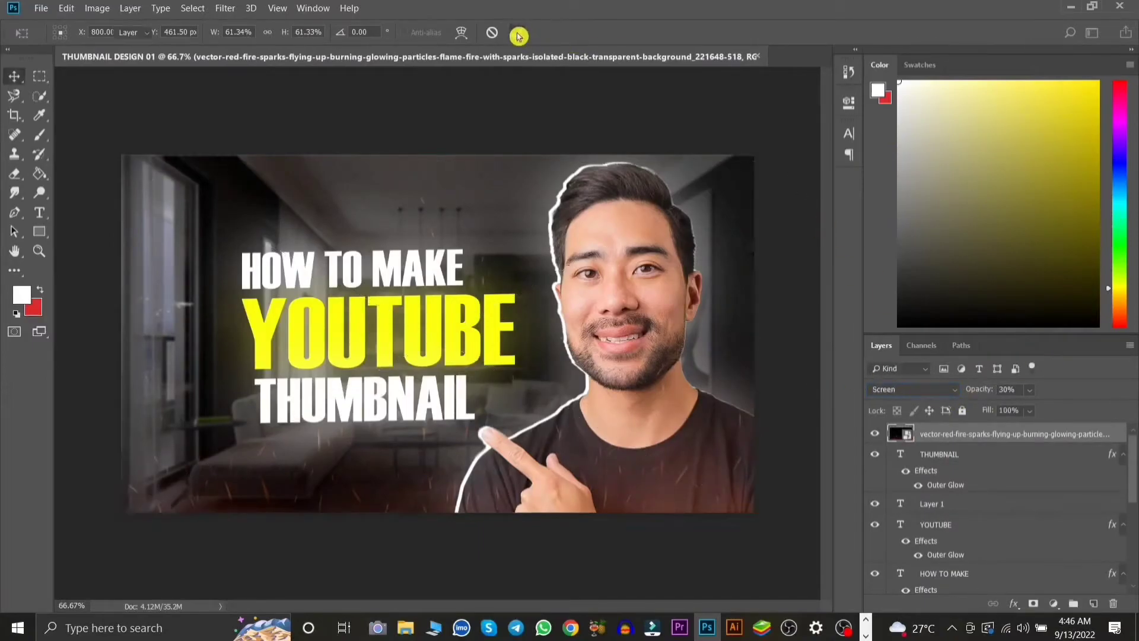
# Rasterize the sparks layer and erase it off the man's face with a 243 px eraser
pyautogui.click(14, 174)
pyautogui.rightClick(267, 205)
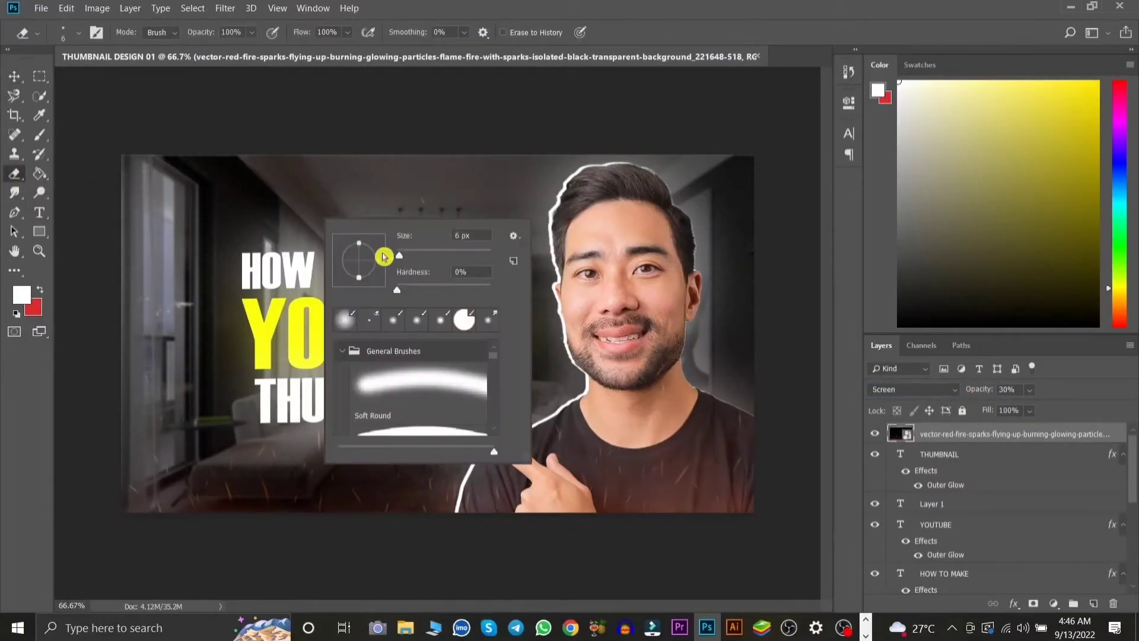
pyautogui.moveTo(392, 255); pyautogui.dragTo(436, 256)
pyautogui.click(297, 200)
pyautogui.click(576, 254)
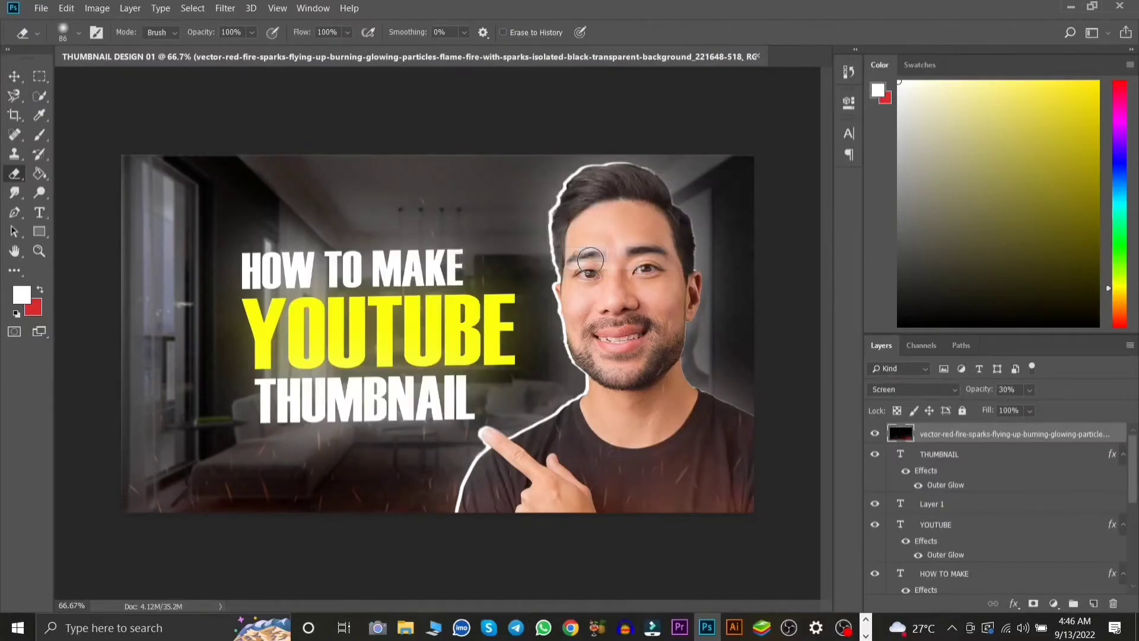
pyautogui.rightClick(356, 225)
pyautogui.moveTo(519, 266); pyautogui.dragTo(532, 266)
pyautogui.click(246, 227)
pyautogui.rightClick(246, 227)
pyautogui.moveTo(411, 262); pyautogui.dragTo(445, 259)
pyautogui.click(209, 201)
pyautogui.moveTo(323, 327); pyautogui.dragTo(745, 253)
# Place smoke.jpg as an embedded layer in Screen mode at 30% opacity
pyautogui.click(1094, 604)
pyautogui.click(14, 76)
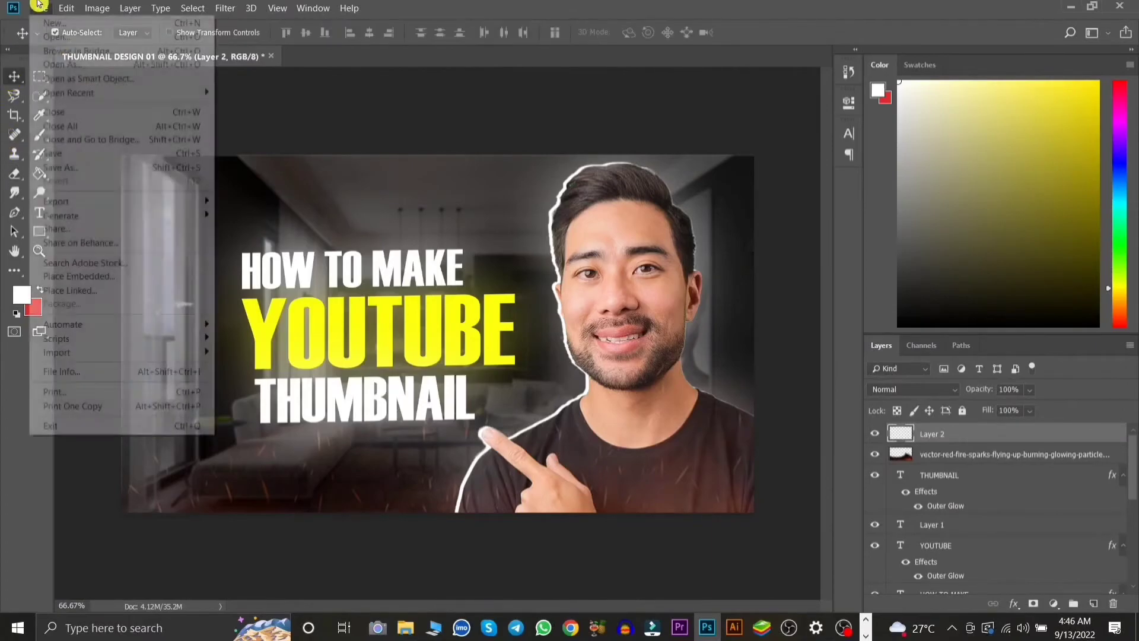
pyautogui.click(66, 7)
pyautogui.click(196, 271)
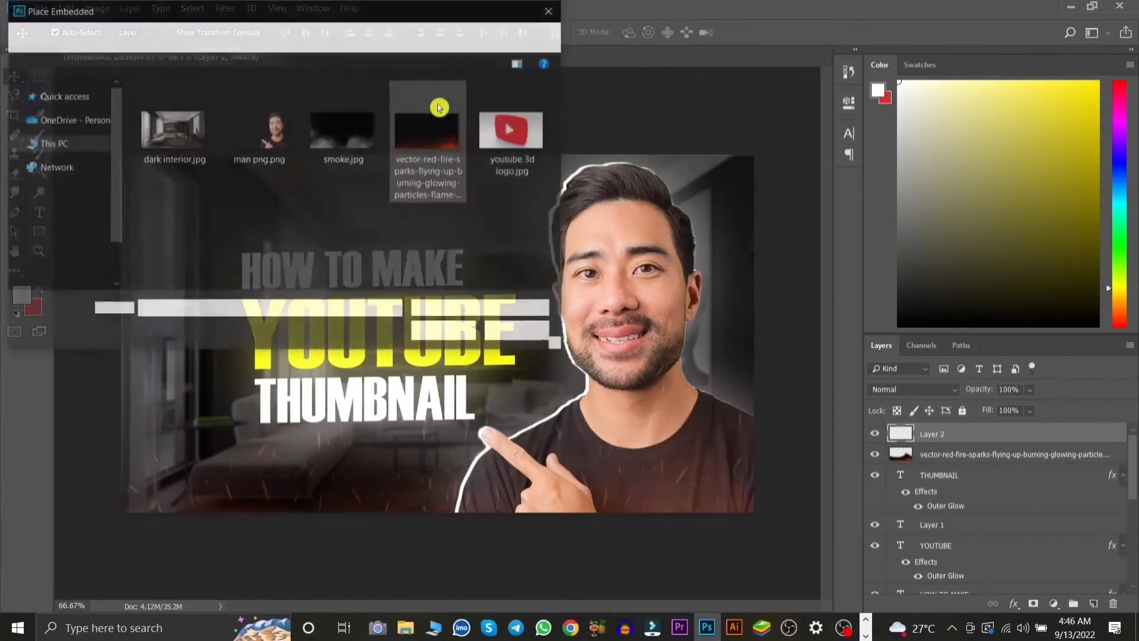
pyautogui.doubleClick(362, 152)
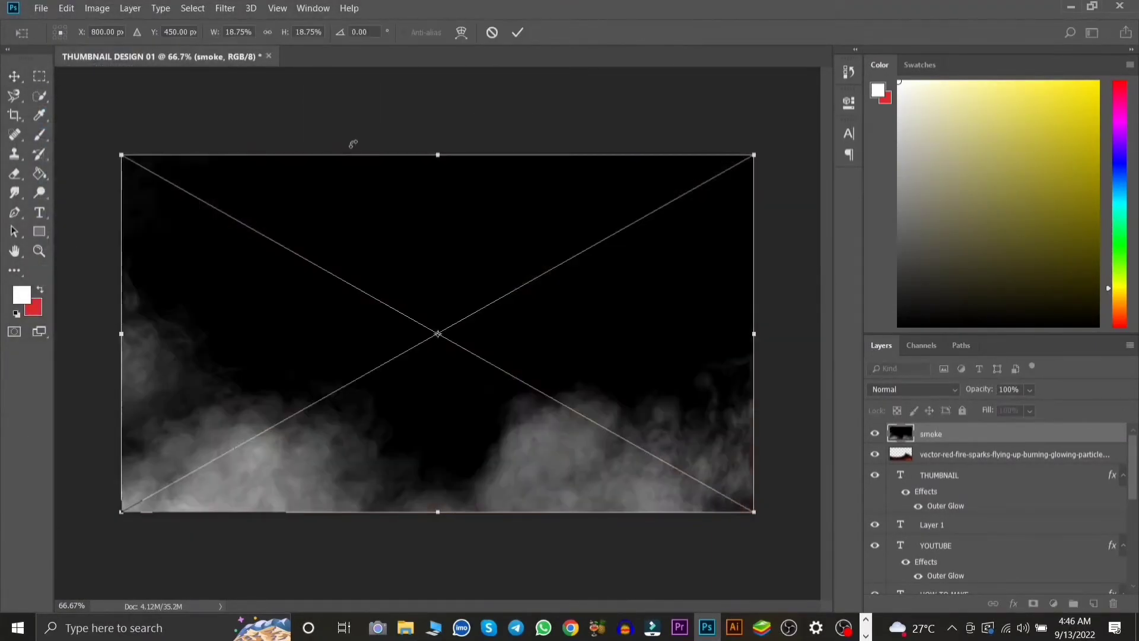
pyautogui.click(959, 392)
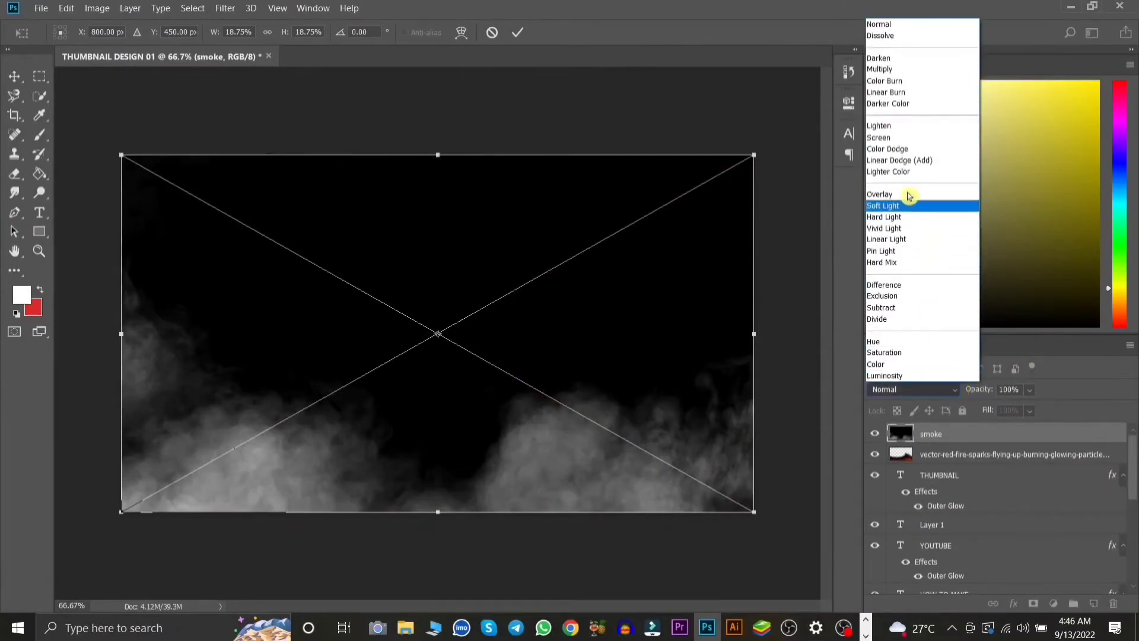
pyautogui.click(899, 141)
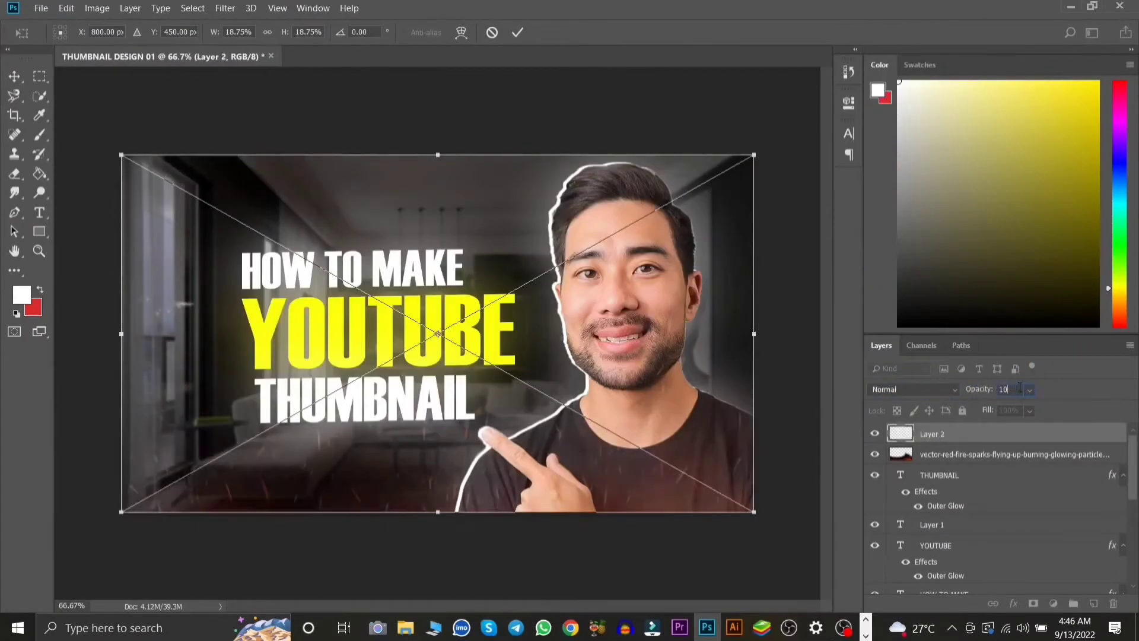
pyautogui.click(1020, 389)
pyautogui.write('30')
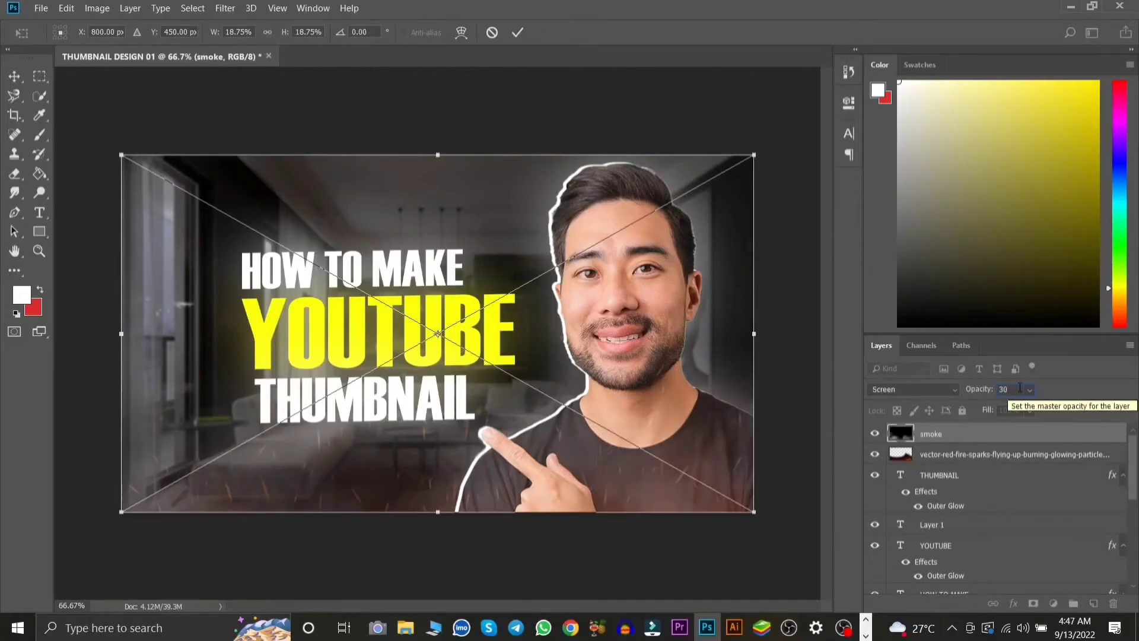
pyautogui.click(519, 34)
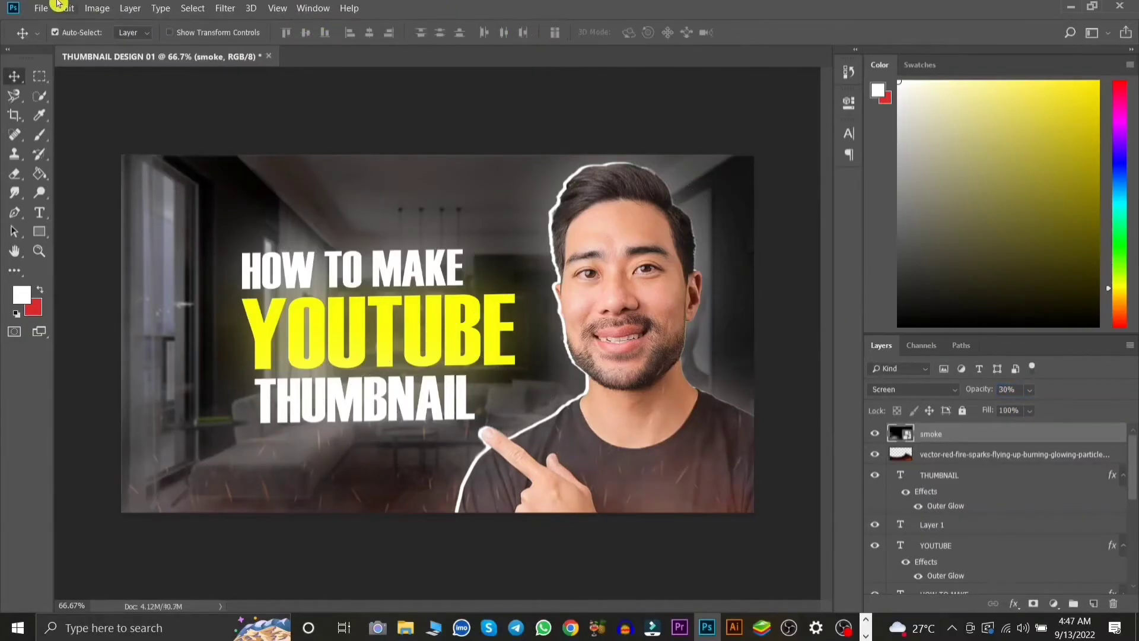
# Place youtube 3d logo.jpg as an embedded layer
pyautogui.click(45, 16)
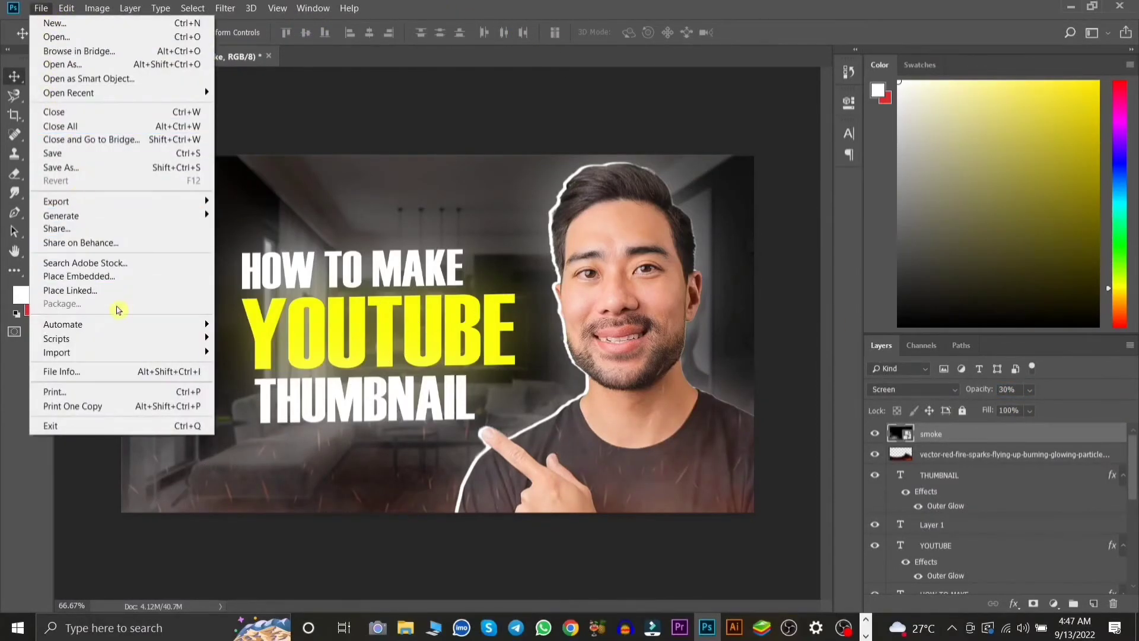
pyautogui.click(118, 273)
pyautogui.click(514, 130)
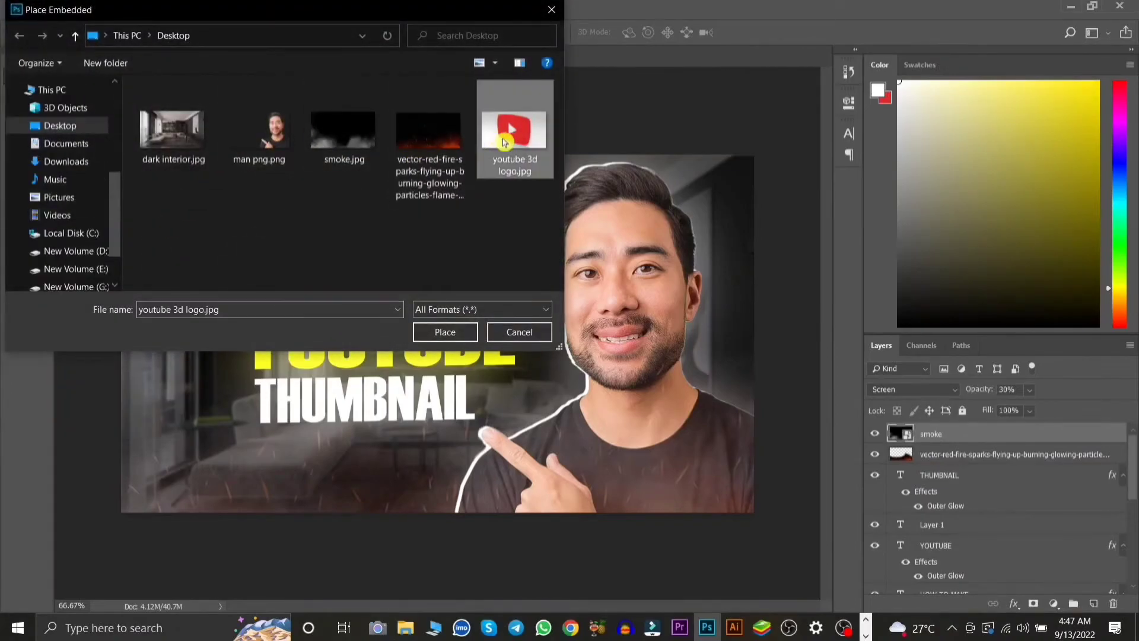
pyautogui.doubleClick(514, 132)
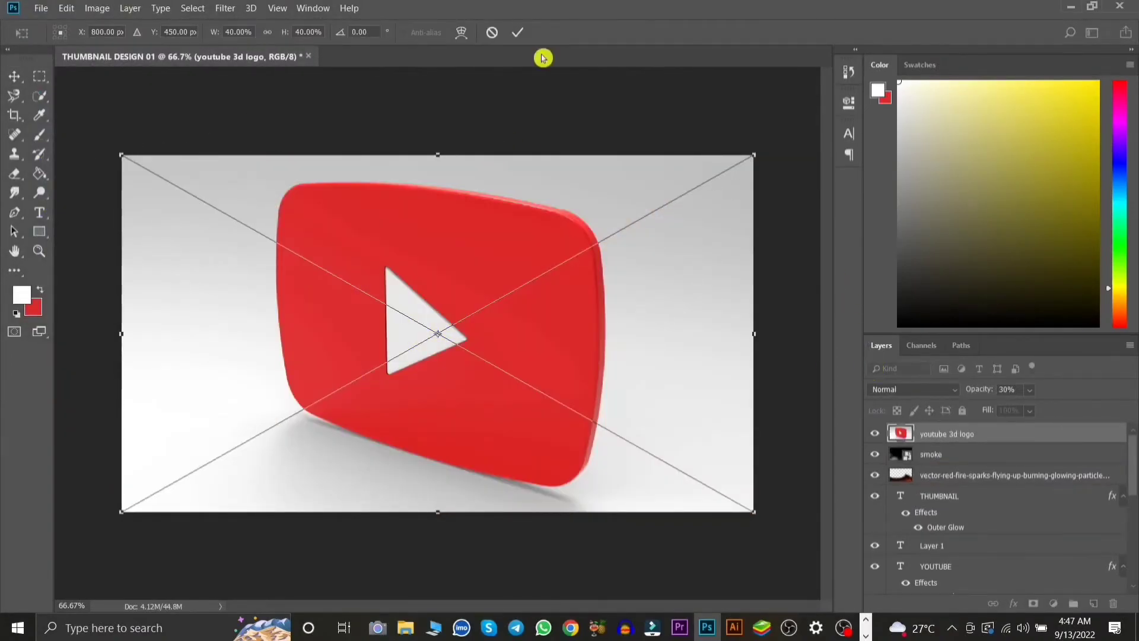
pyautogui.click(518, 33)
# Cut the red YouTube logo onto its own layer and delete the original image layer
pyautogui.click(40, 97)
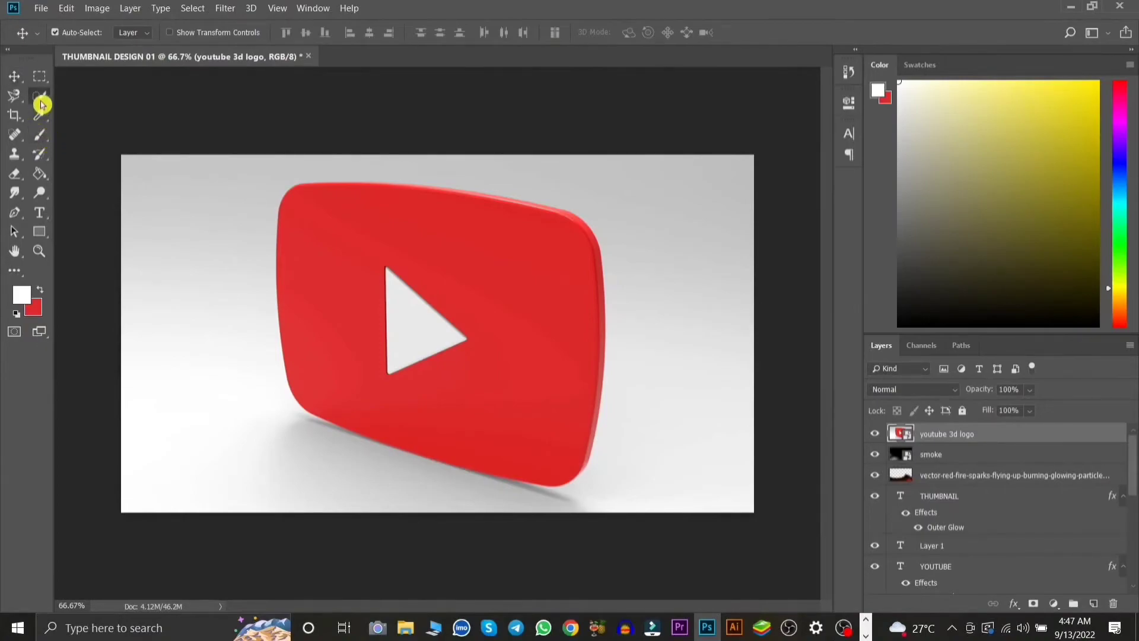
pyautogui.moveTo(348, 254); pyautogui.dragTo(330, 211)
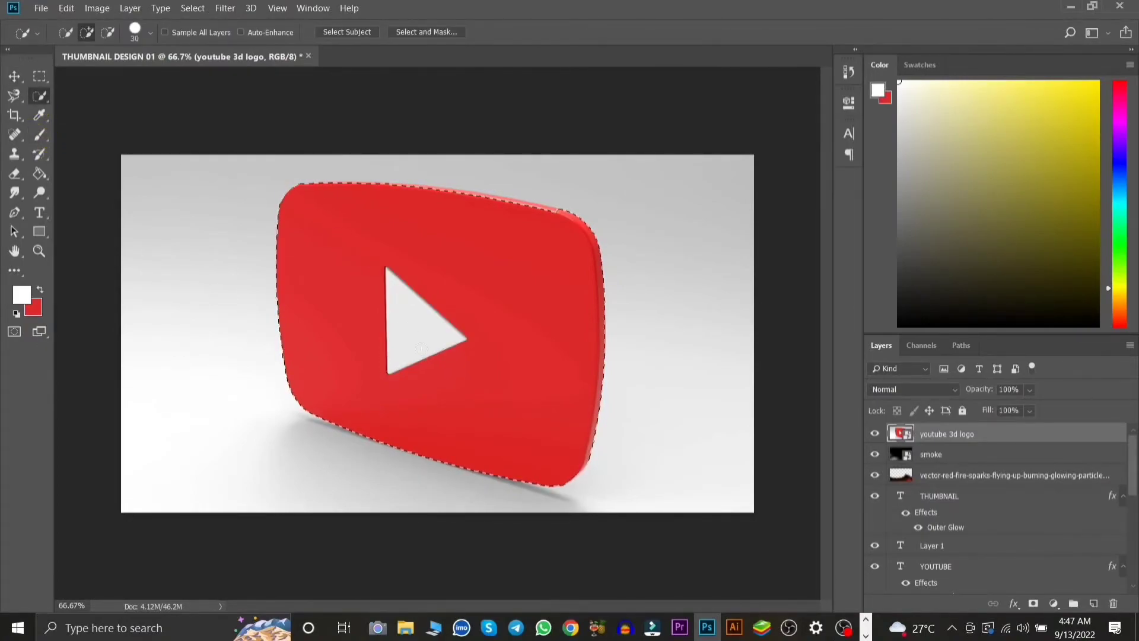
pyautogui.rightClick(410, 279)
pyautogui.click(469, 358)
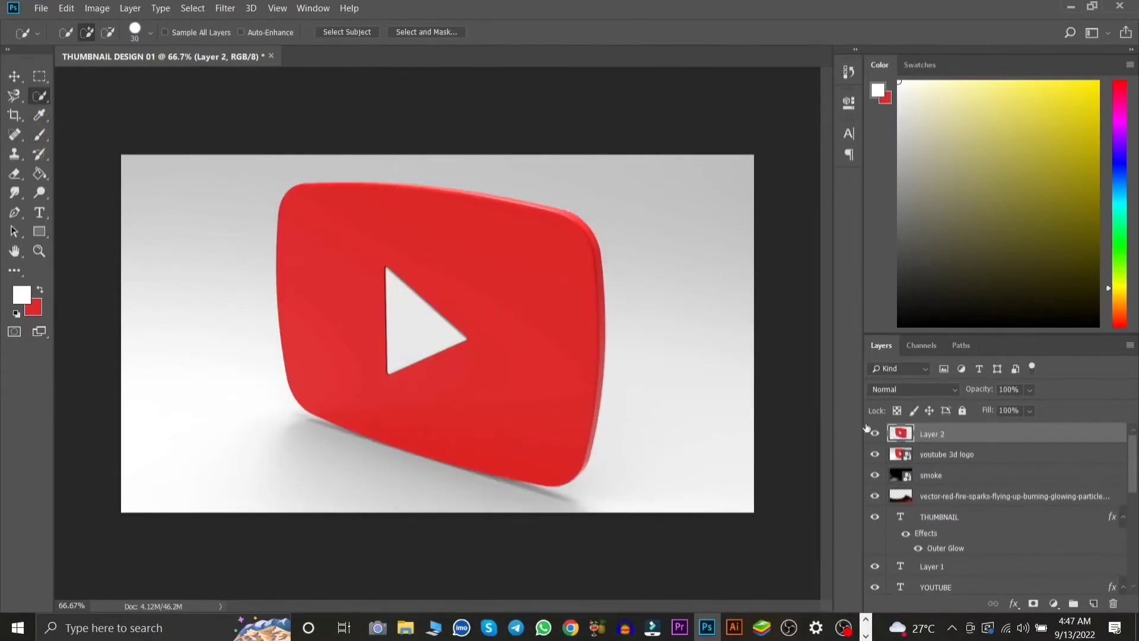
pyautogui.click(967, 454)
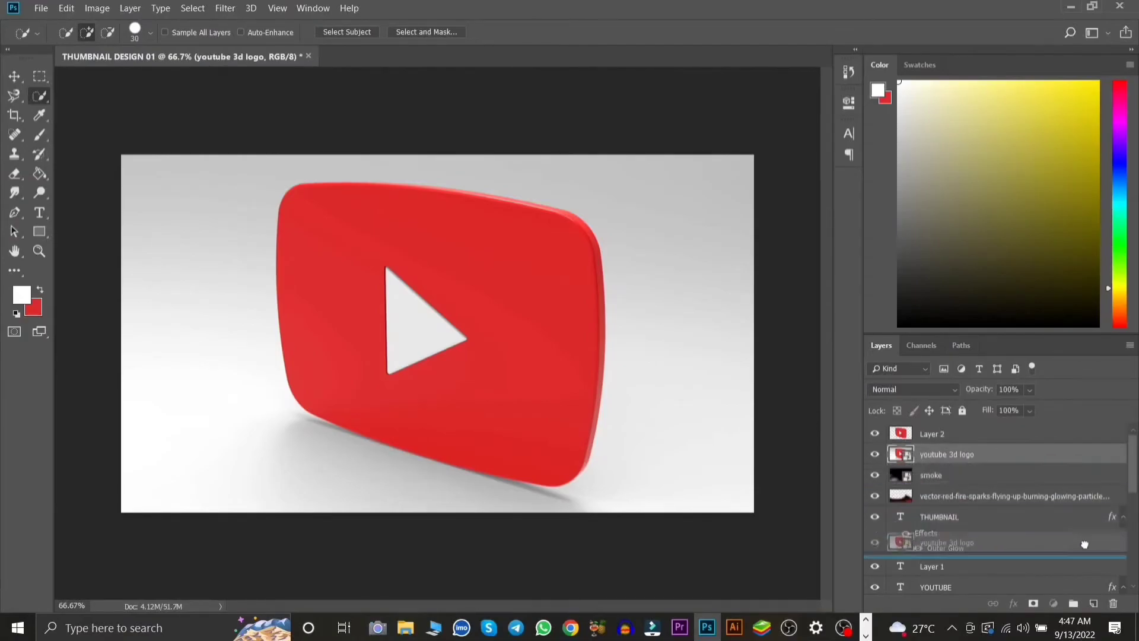
pyautogui.moveTo(1014, 456); pyautogui.dragTo(1105, 605)
# Lock the smoke and fire sparks layers
pyautogui.hotkey('ctrl', 't')
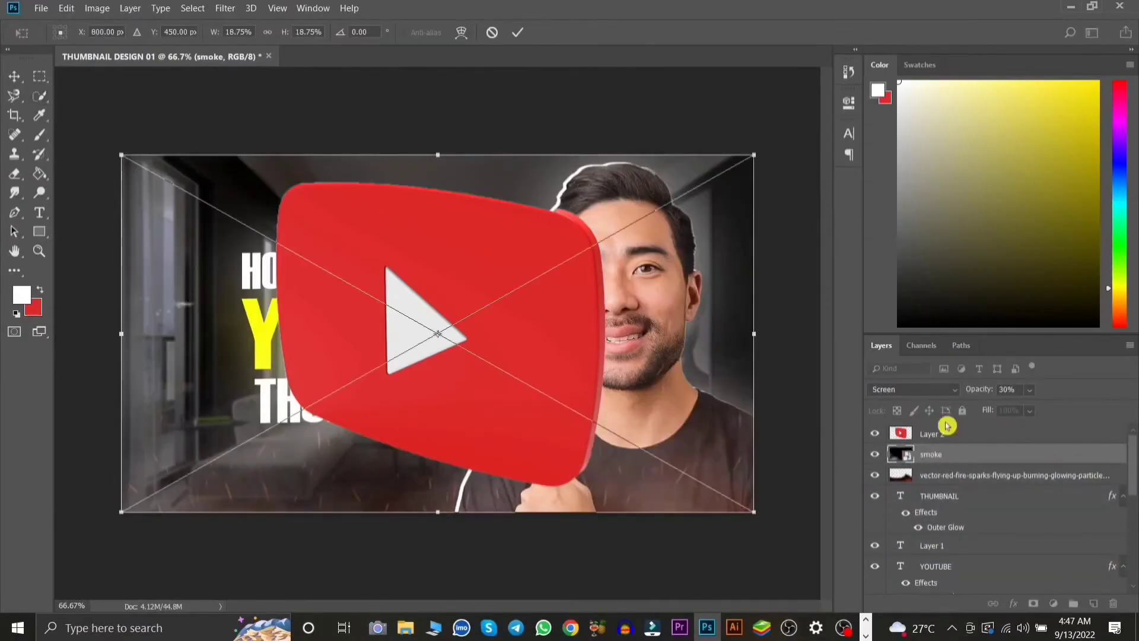
pyautogui.click(518, 32)
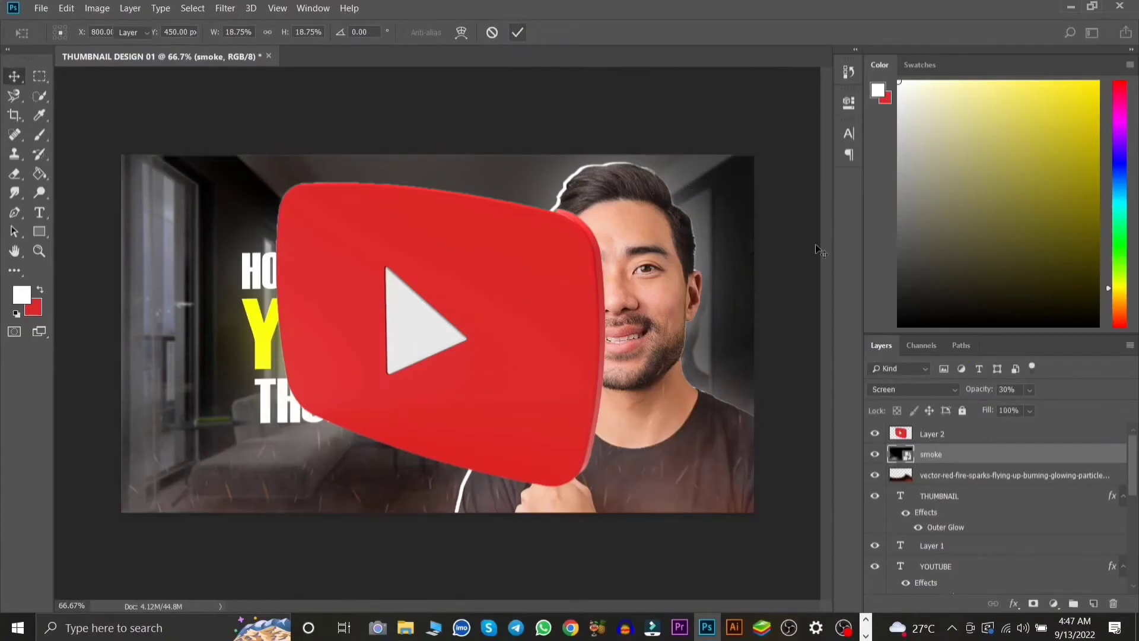
pyautogui.click(963, 410)
pyautogui.click(966, 477)
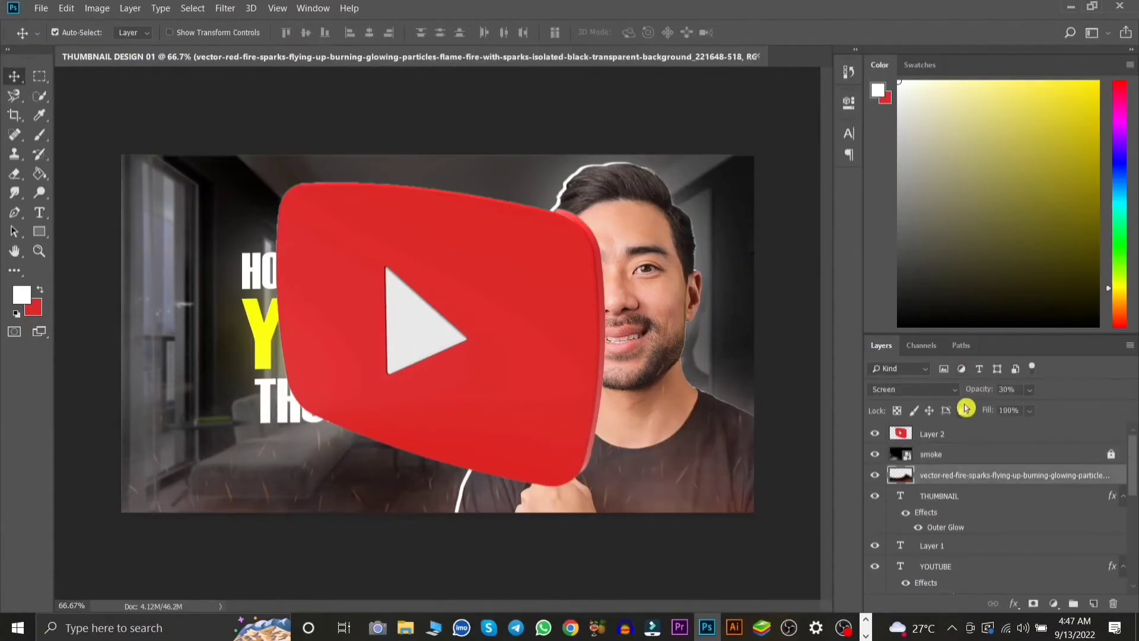
pyautogui.click(962, 410)
# Scale the cut-out logo on Layer 2 down into the top-left corner
pyautogui.click(955, 438)
pyautogui.hotkey('ctrl', 't')
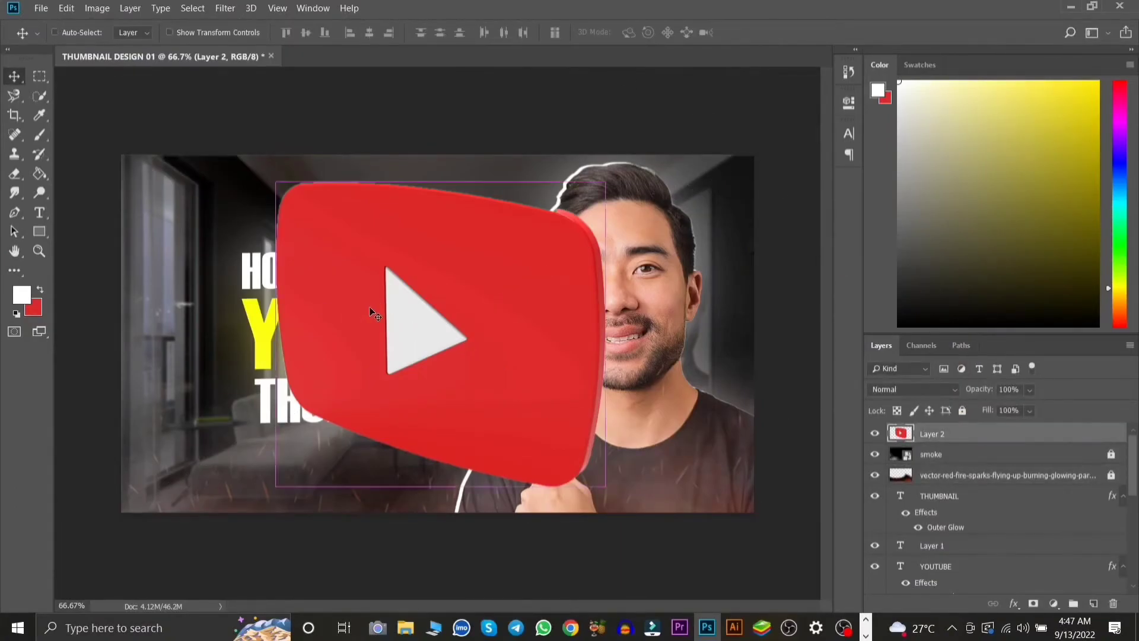
pyautogui.moveTo(608, 487)
pyautogui.mouseDown()
pyautogui.moveTo(349, 248)
pyautogui.moveTo(225, 212)
pyautogui.moveTo(232, 237)
pyautogui.mouseUp()
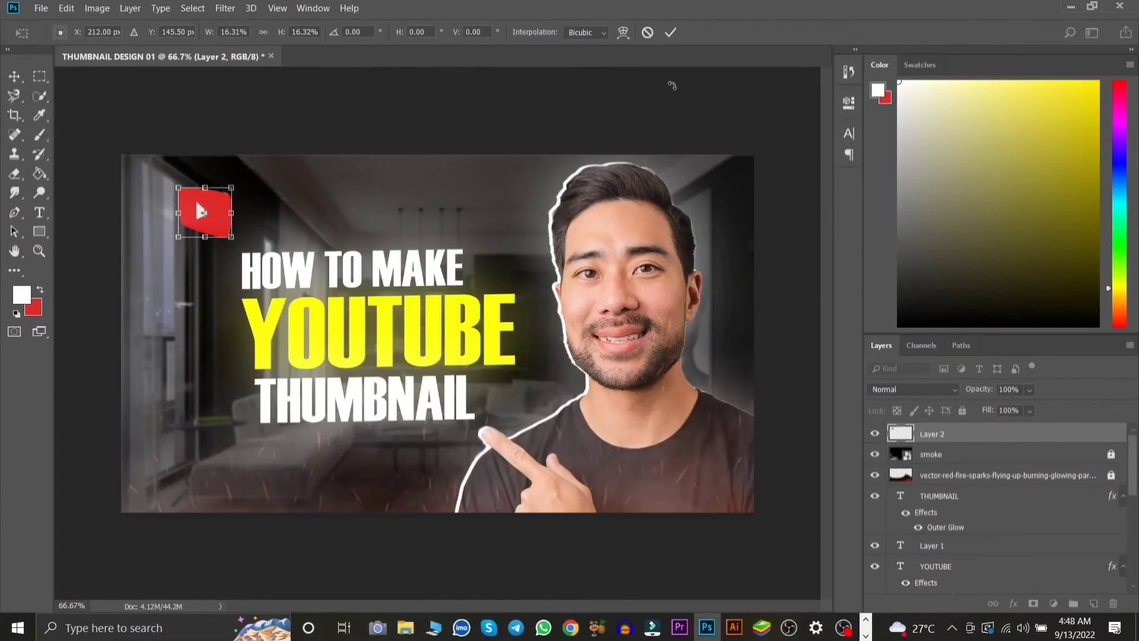
# Apply a 16-pixel Motion Blur at a 3° angle to the small YouTube logo
pyautogui.click(671, 32)
pyautogui.click(226, 8)
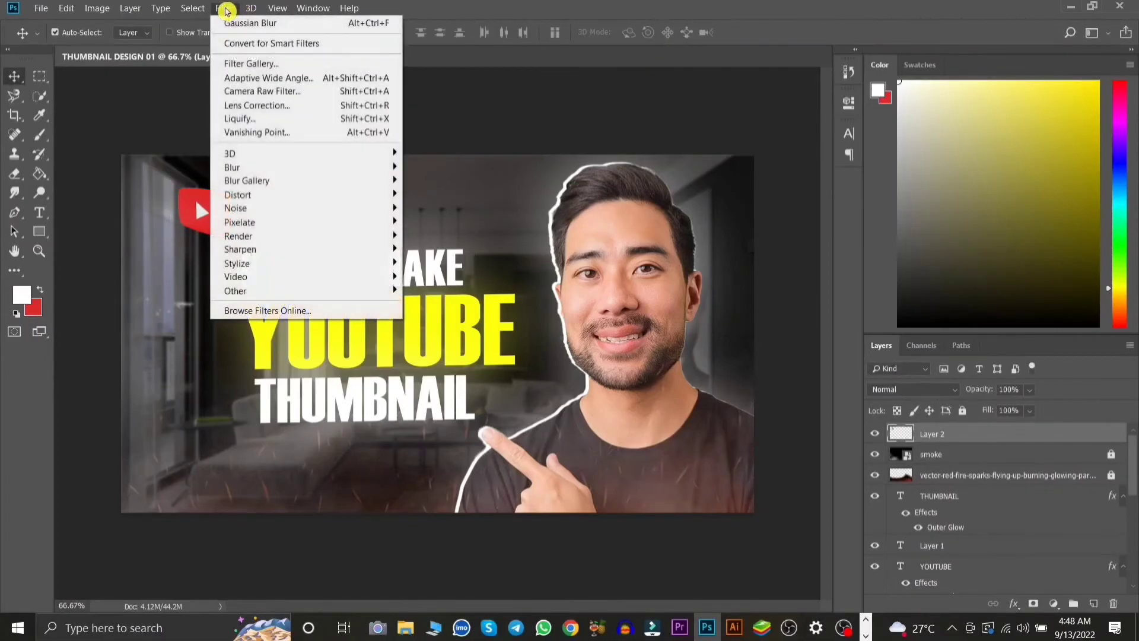
pyautogui.moveTo(267, 167)
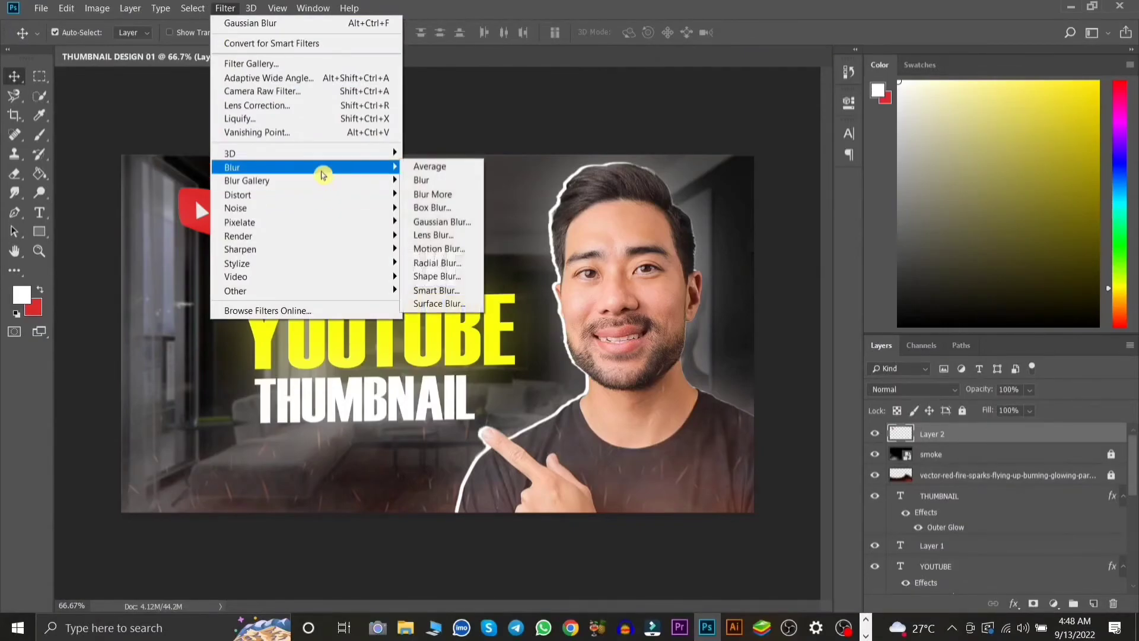
pyautogui.click(454, 248)
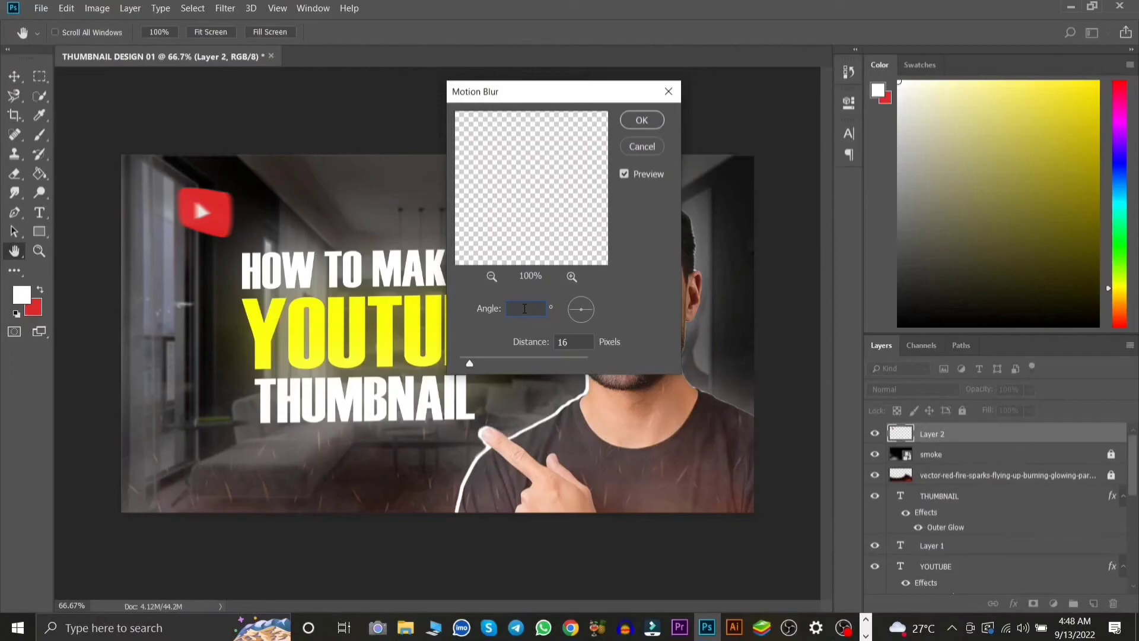
pyautogui.write('2')
pyautogui.press('BackSpace')
pyautogui.write('2')
pyautogui.click(566, 249)
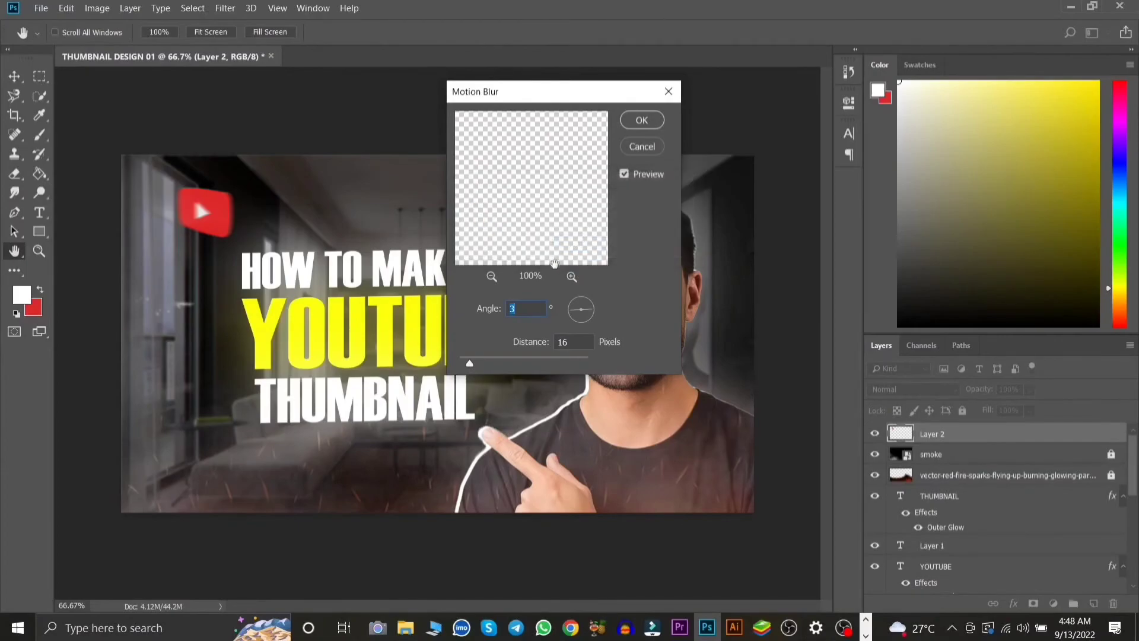
pyautogui.click(644, 119)
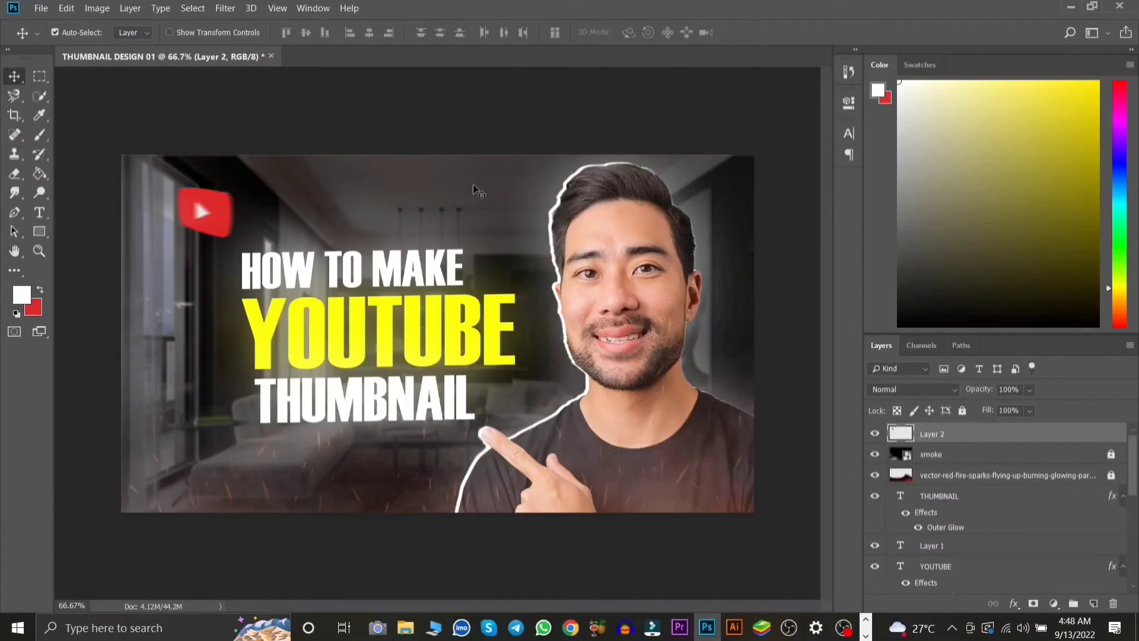
# Add a new empty layer and a Color Balance adjustment layer above it
pyautogui.click(1094, 604)
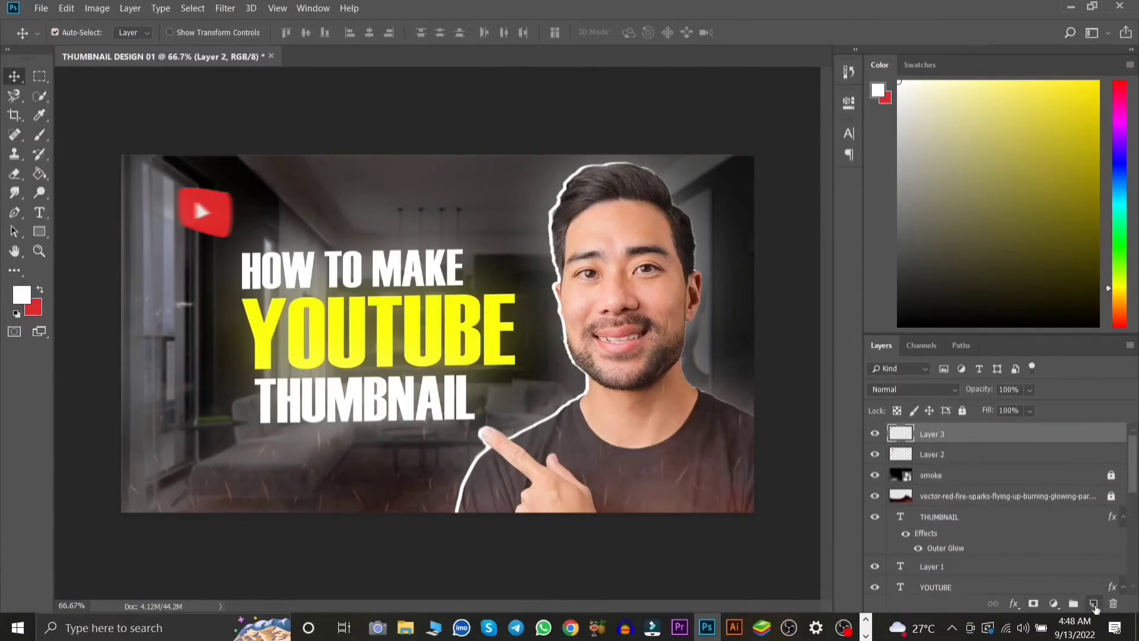
pyautogui.click(1054, 603)
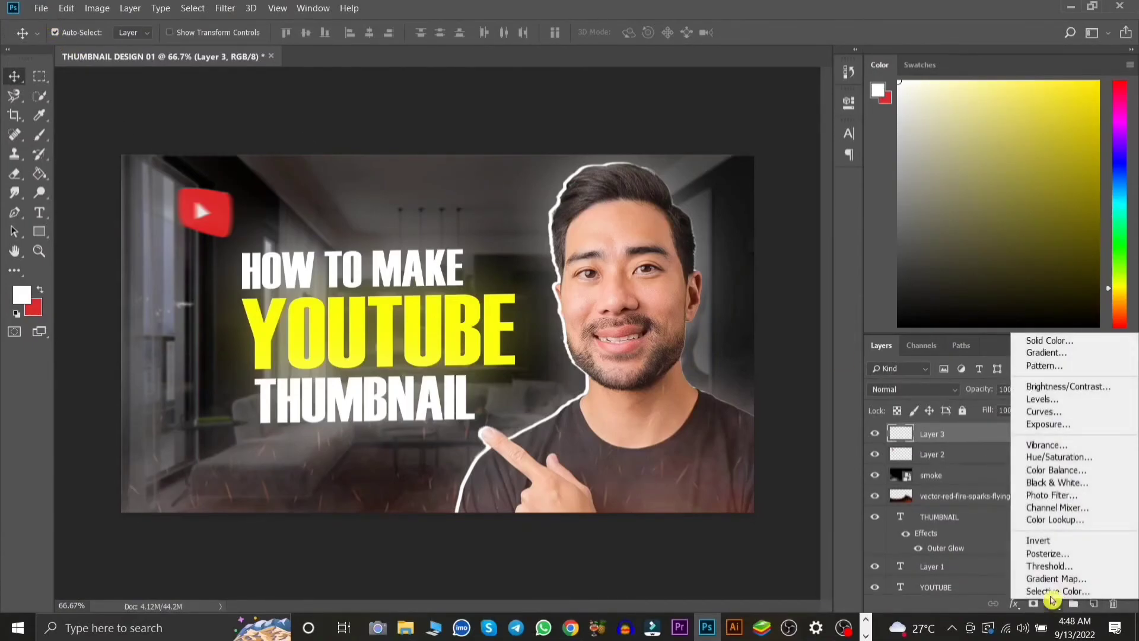
pyautogui.click(1080, 472)
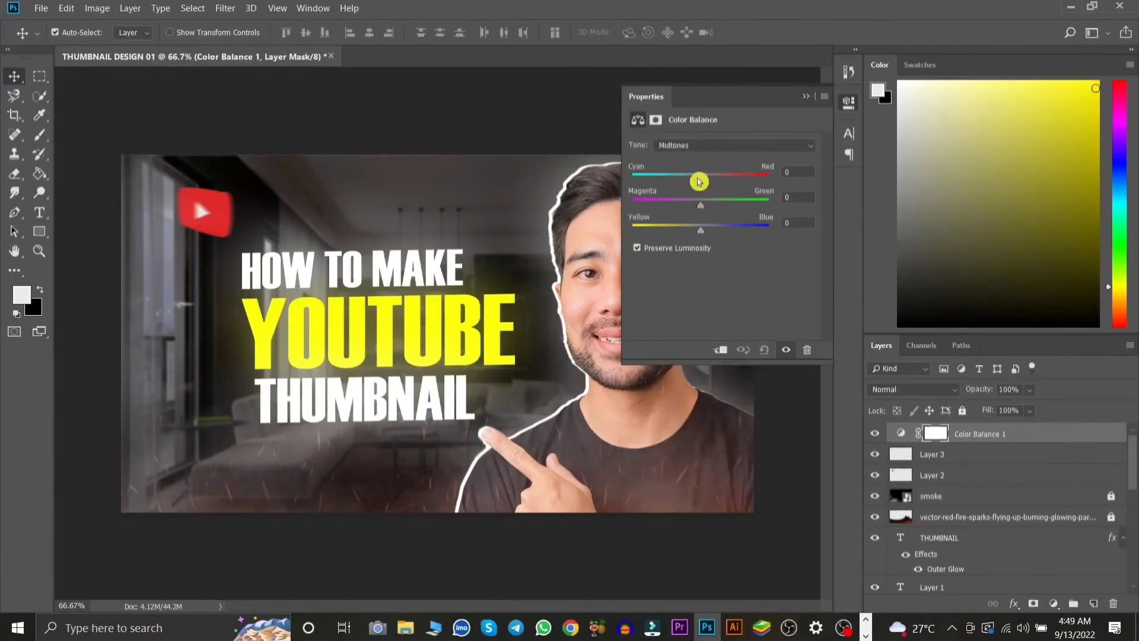
pyautogui.moveTo(701, 178)
pyautogui.mouseDown()
pyautogui.moveTo(724, 181)
pyautogui.moveTo(688, 180)
pyautogui.moveTo(723, 183)
pyautogui.mouseUp()
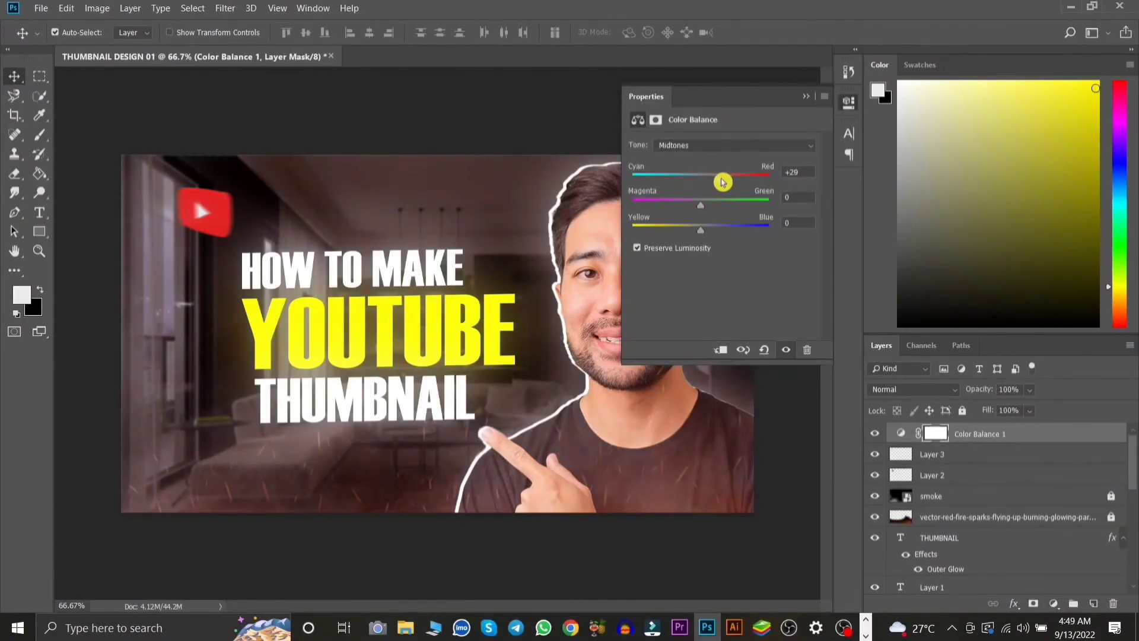
# Set the Color Balance midtones to Cyan–Red +17 and Magenta–Green -7
pyautogui.click(804, 172)
pyautogui.press('BackSpace')
pyautogui.press('BackSpace')
pyautogui.write('17')
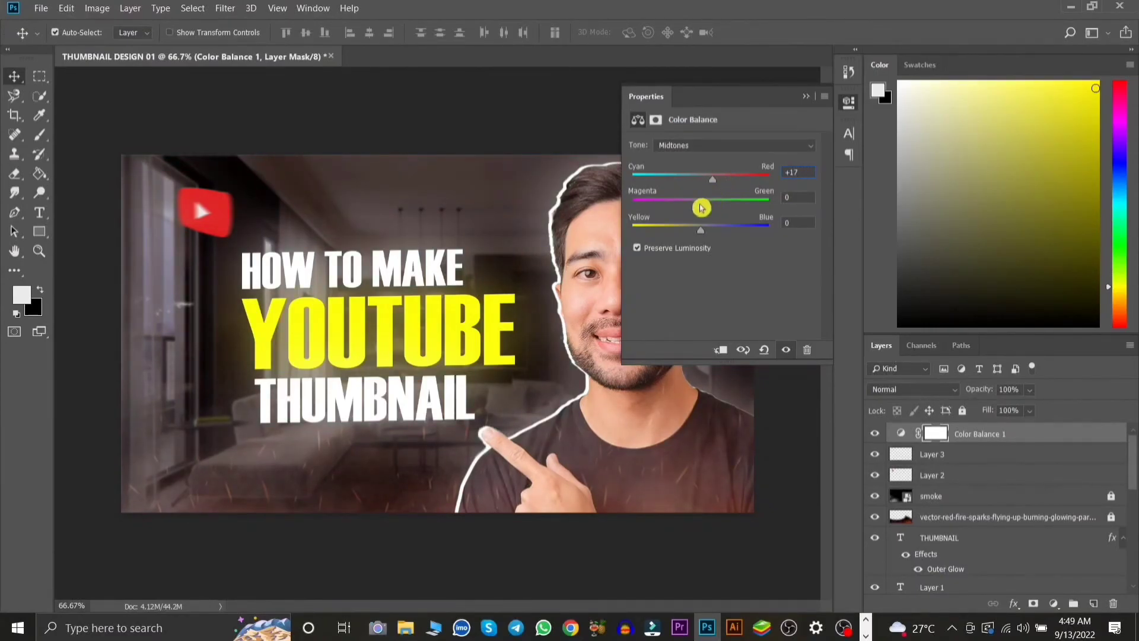
pyautogui.write('10')
pyautogui.press('BackSpace')
pyautogui.press('BackSpace')
pyautogui.moveTo(701, 205); pyautogui.dragTo(699, 205)
pyautogui.write('0')
pyautogui.press('BackSpace')
pyautogui.write('7')
pyautogui.click(807, 97)
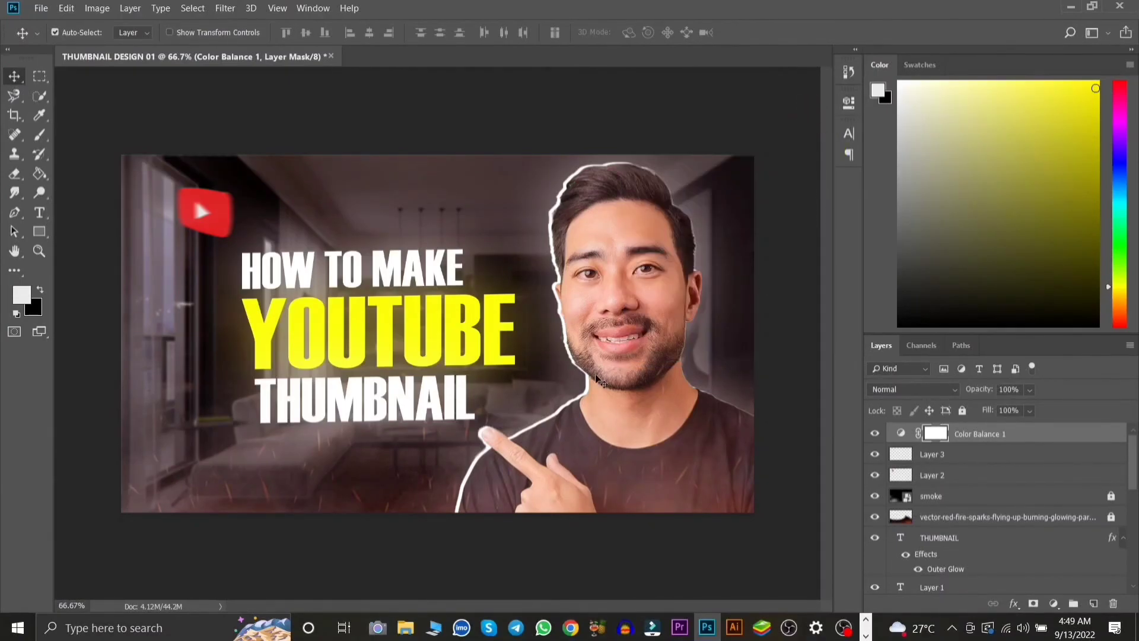